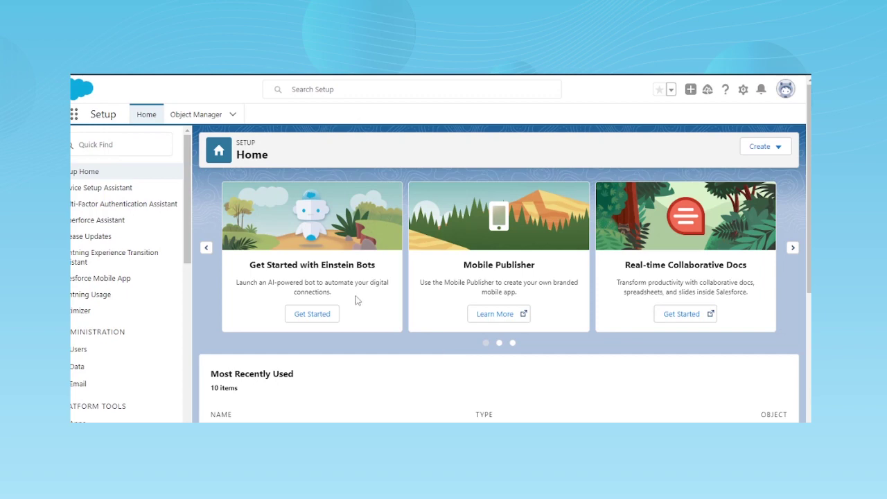
Switch to Trailhead and look through the unit list of the Build a Space Station App project.
scroll(356, 300, down, 5)
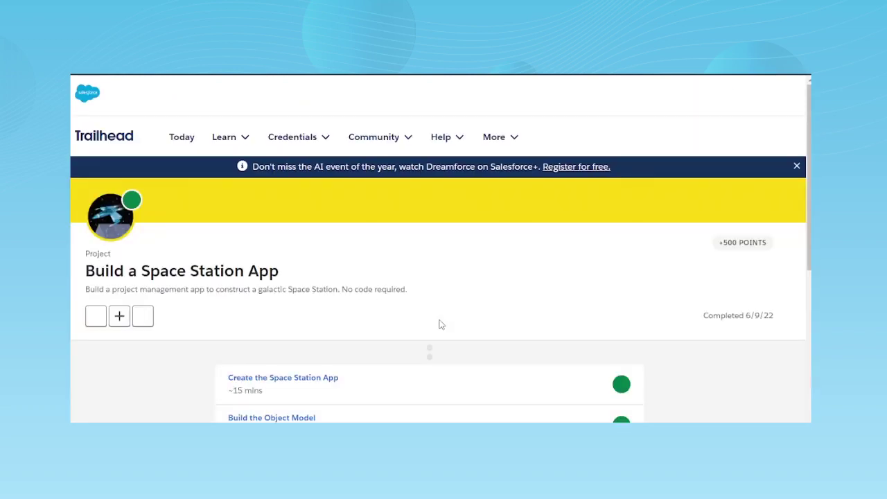
scroll(408, 320, down, 1)
scroll(408, 320, down, 3)
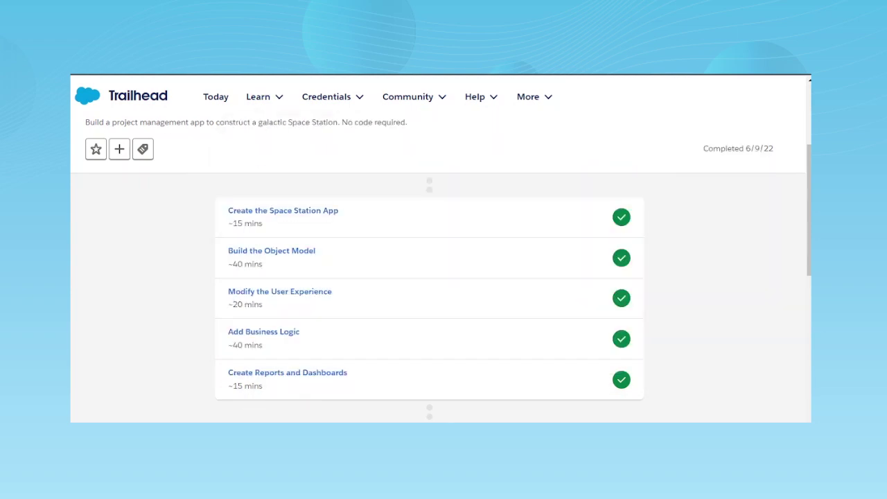
Switch back to Salesforce Setup and show the full list of apps in the App Launcher.
key(alt+Tab)
key(alt+Tab)
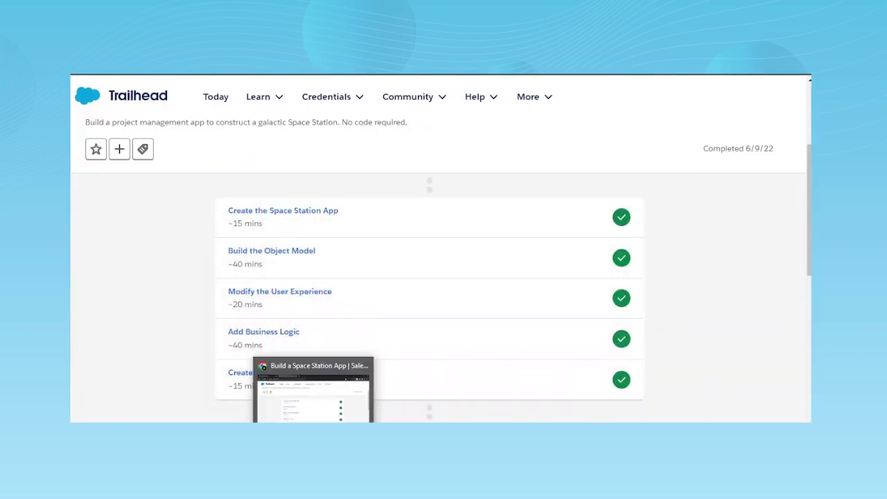
key(alt+Tab)
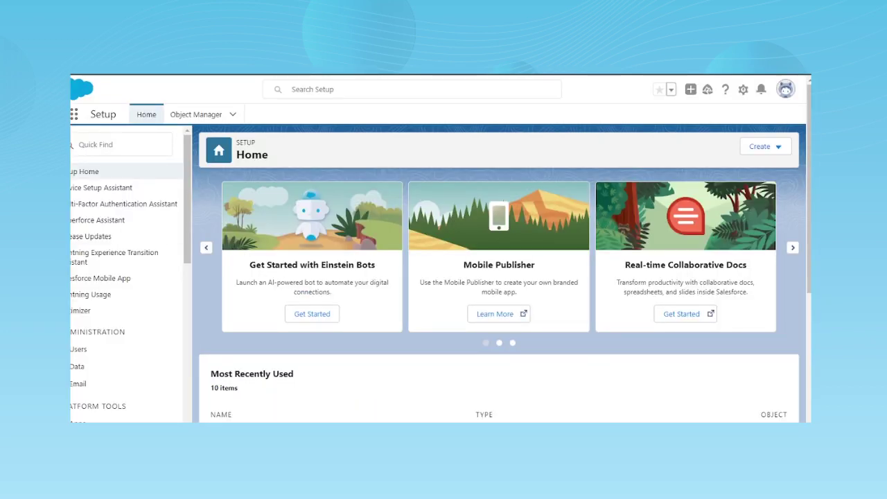
click(73, 116)
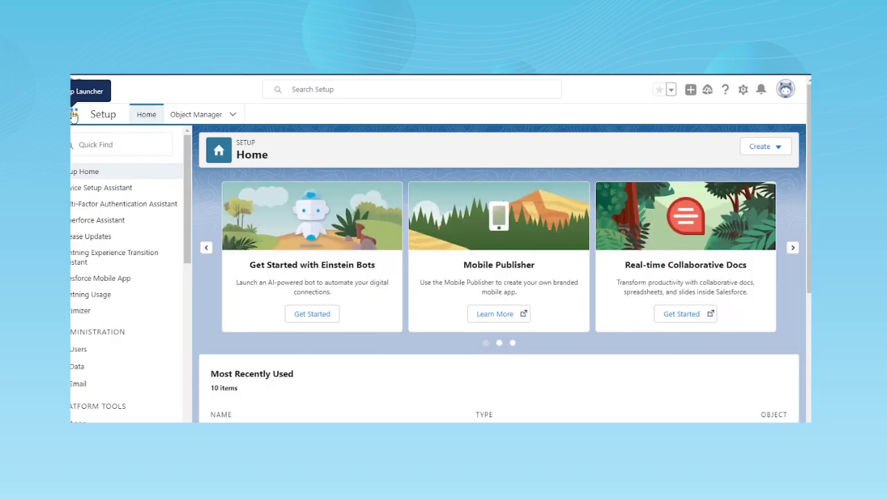
click(73, 116)
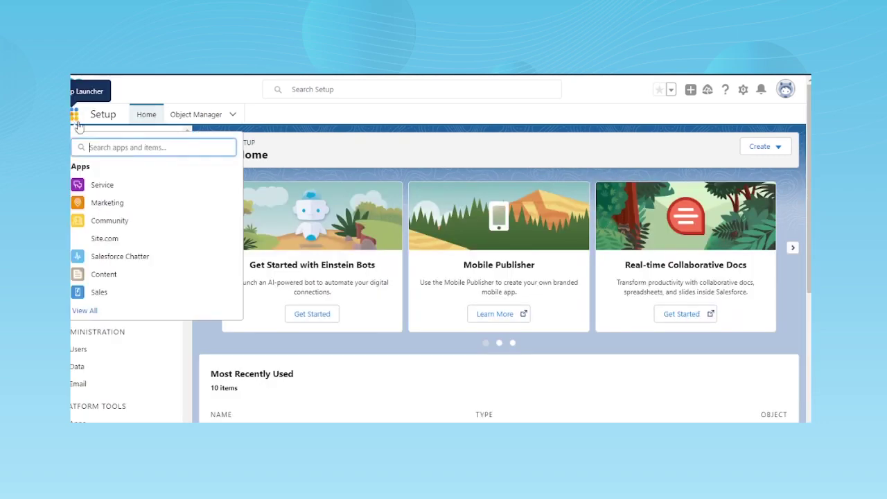
click(85, 311)
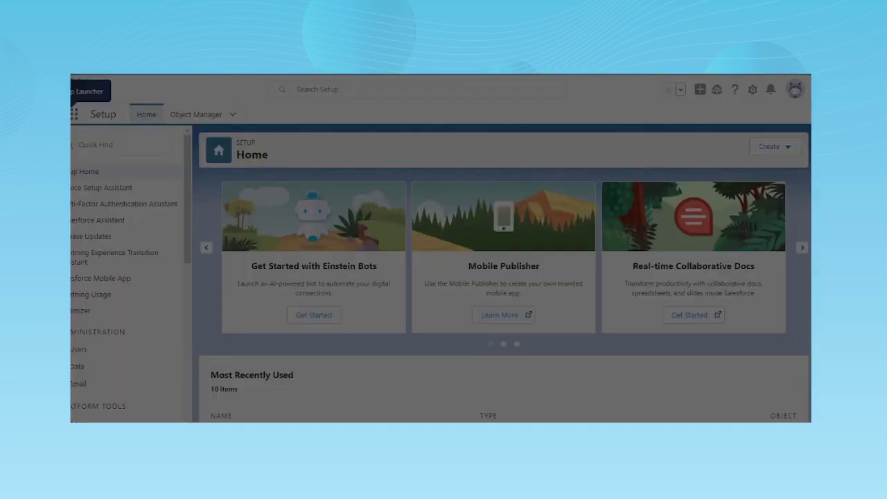
Browse the available apps, search for "batt" and open the Battle Station Construction app.
scroll(462, 317, down, 10)
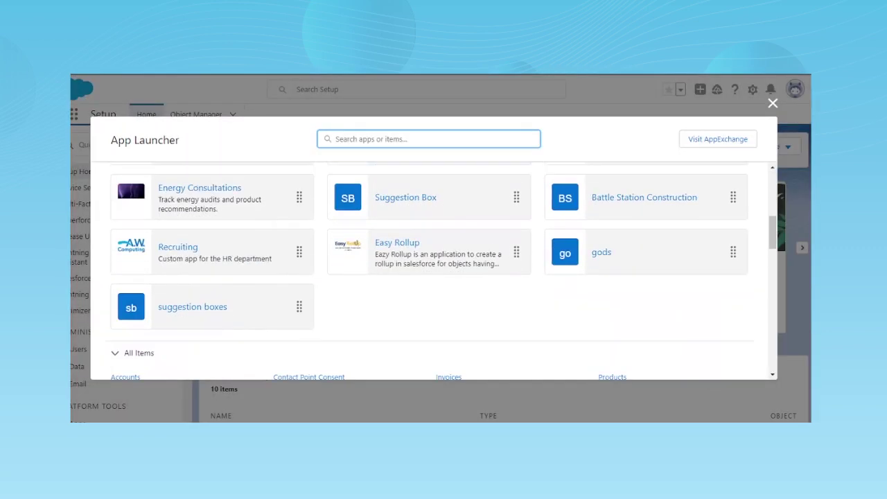
scroll(462, 317, up, 3)
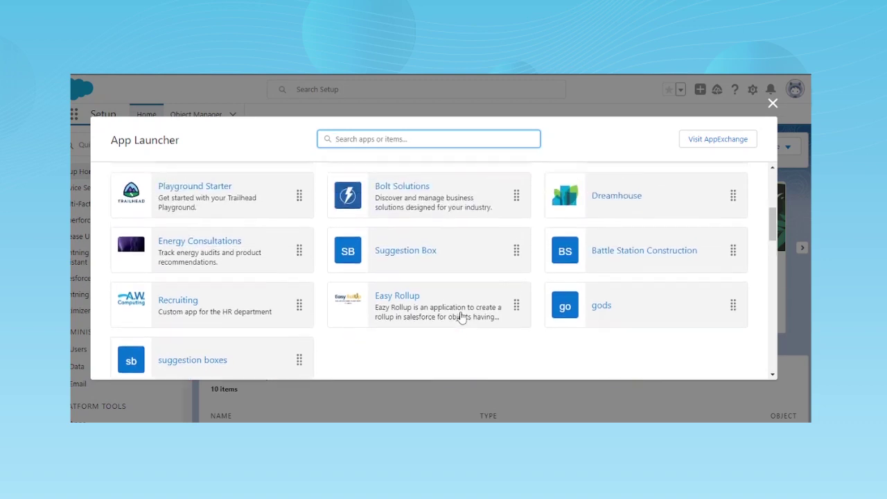
scroll(461, 316, up, 1)
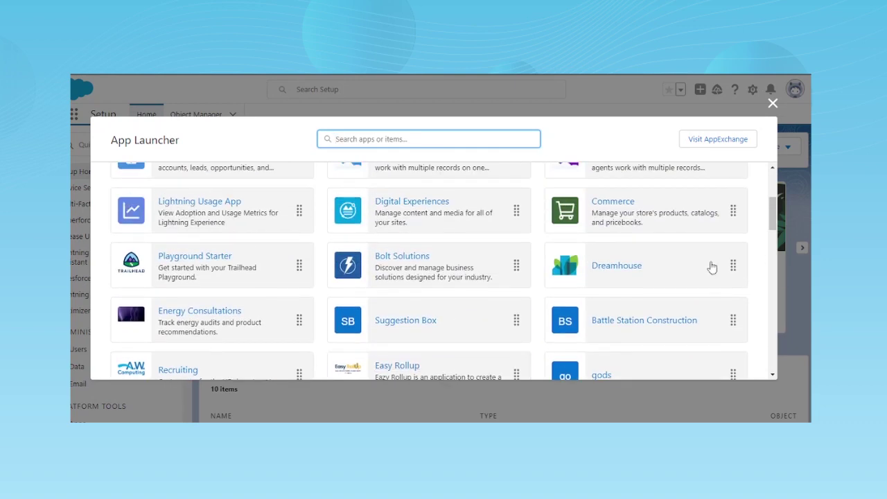
scroll(476, 307, up, 1)
scroll(476, 308, up, 1)
scroll(476, 307, down, 3)
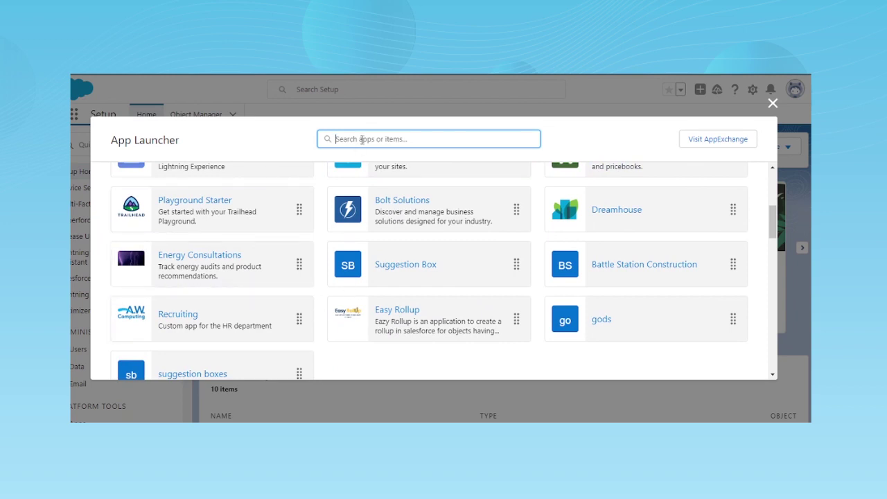
text(batt)
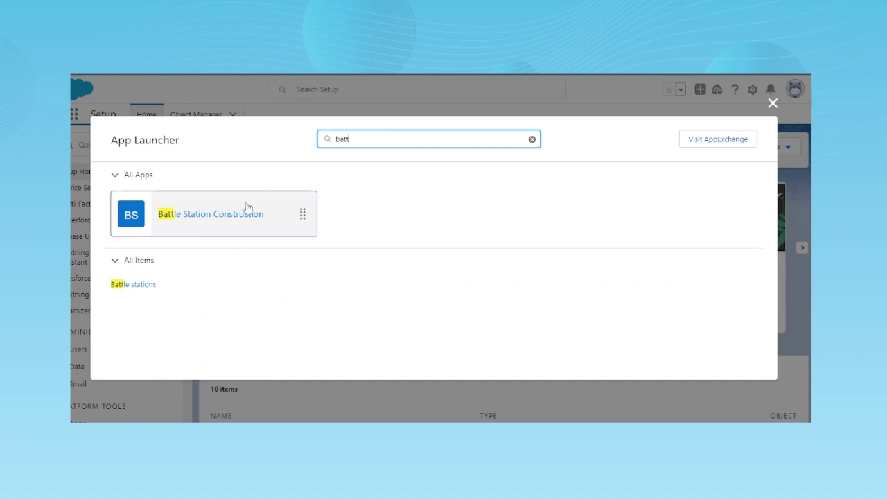
click(228, 217)
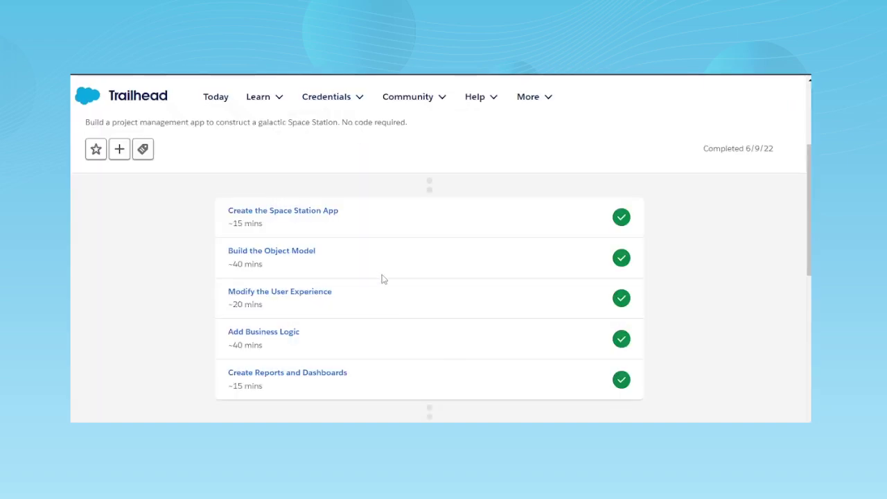
Switch to the Trailhead project page and open its Create the Space Station App unit.
scroll(385, 312, up, 3)
scroll(319, 256, down, 4)
scroll(284, 263, up, 2)
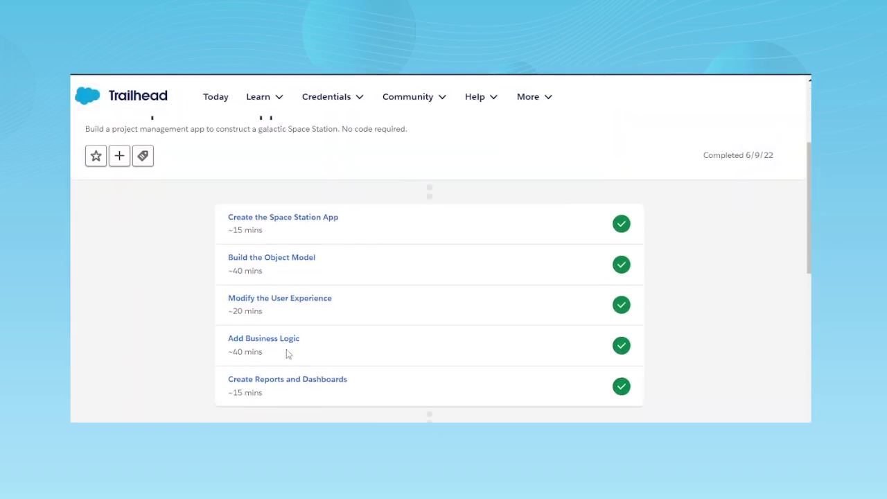
scroll(288, 353, up, 1)
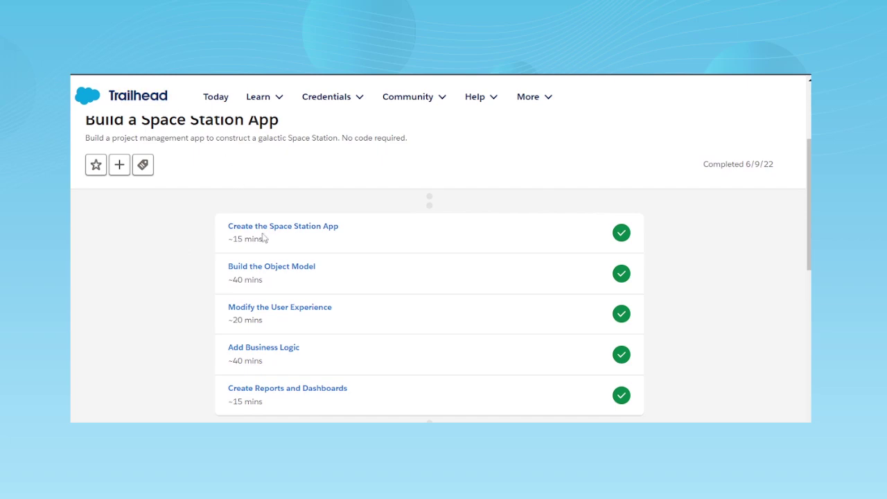
click(265, 230)
Read the unit's learning objectives and introduction down to the Create the Space Station Object instructions.
scroll(316, 322, down, 2)
scroll(315, 322, up, 3)
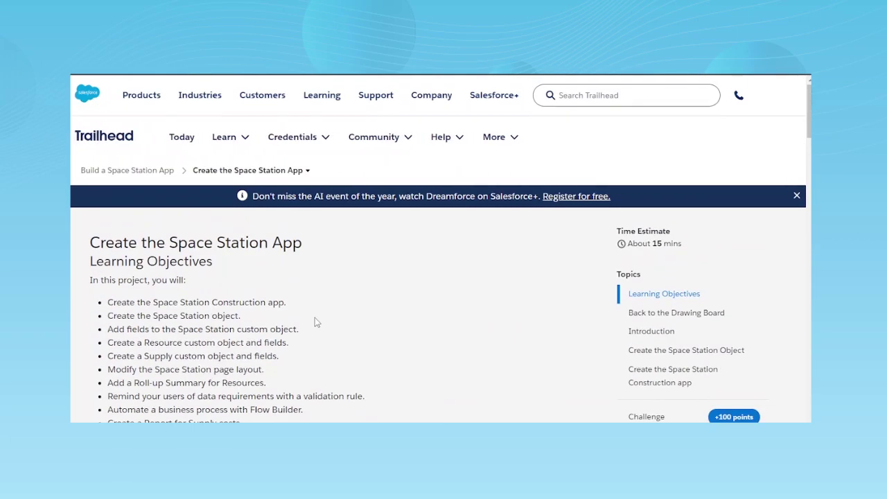
scroll(315, 323, down, 5)
scroll(315, 322, up, 5)
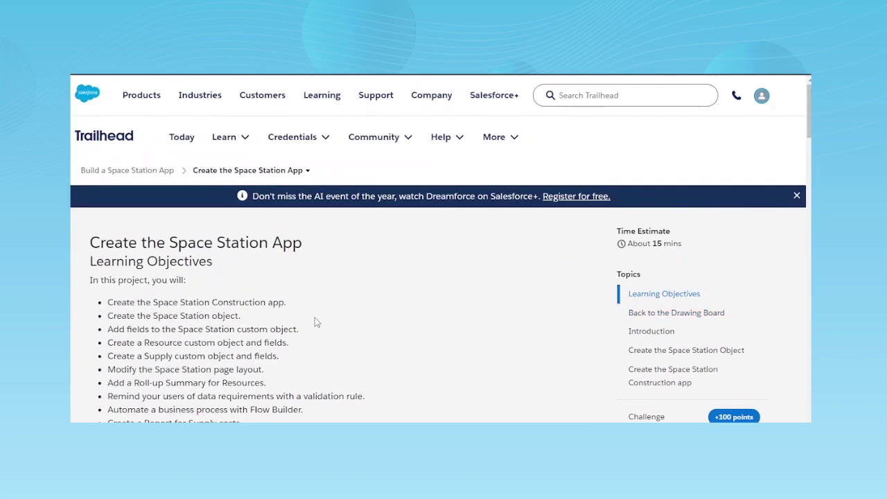
scroll(316, 323, down, 10)
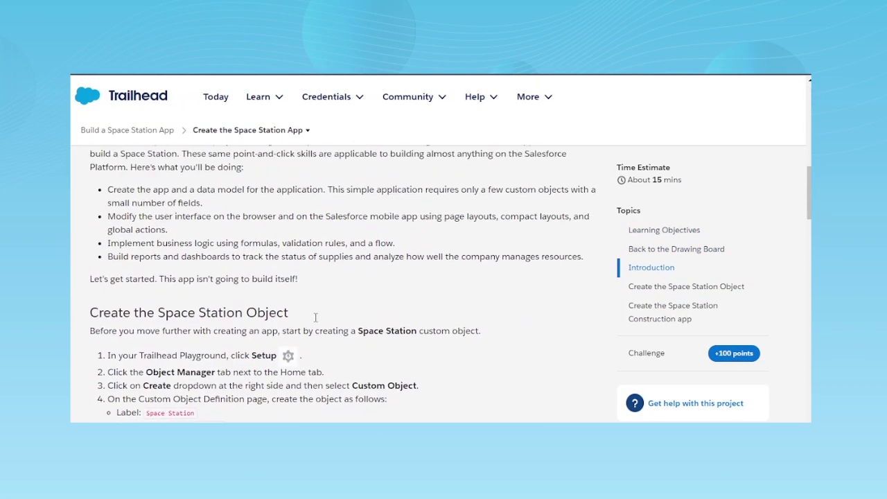
scroll(315, 319, up, 10)
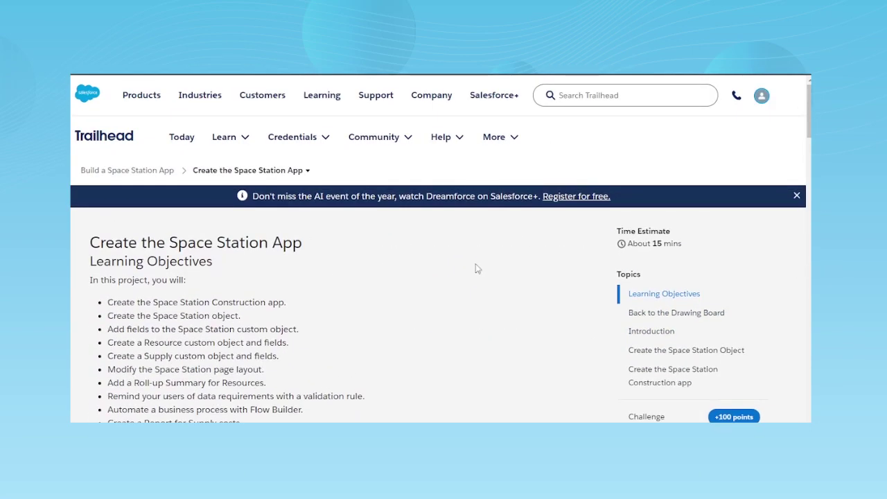
scroll(308, 316, down, 3)
scroll(298, 313, up, 3)
scroll(287, 291, down, 5)
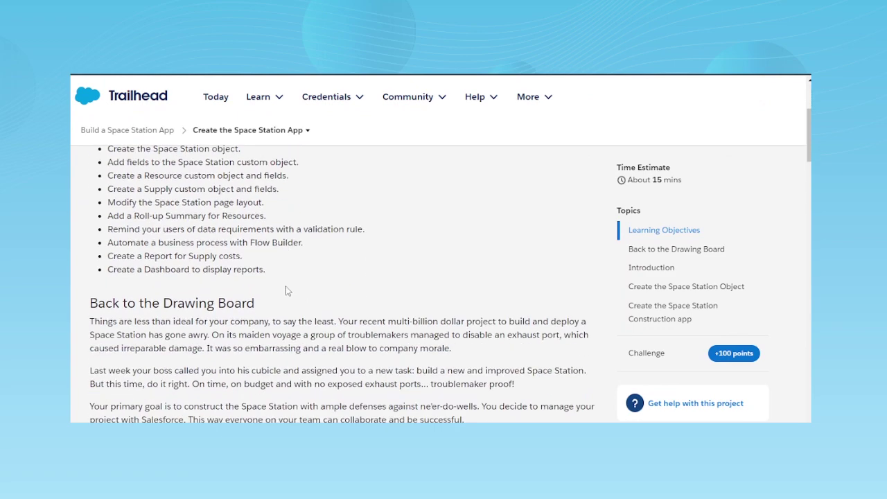
scroll(287, 291, down, 5)
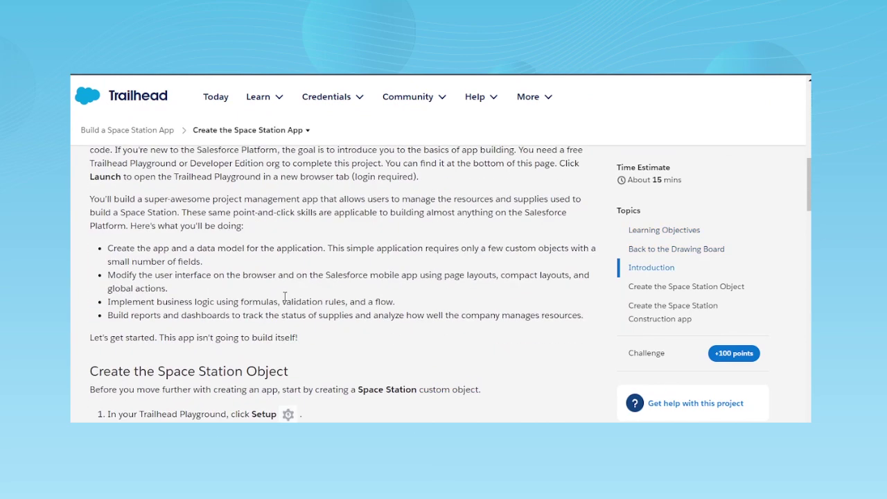
scroll(284, 297, down, 3)
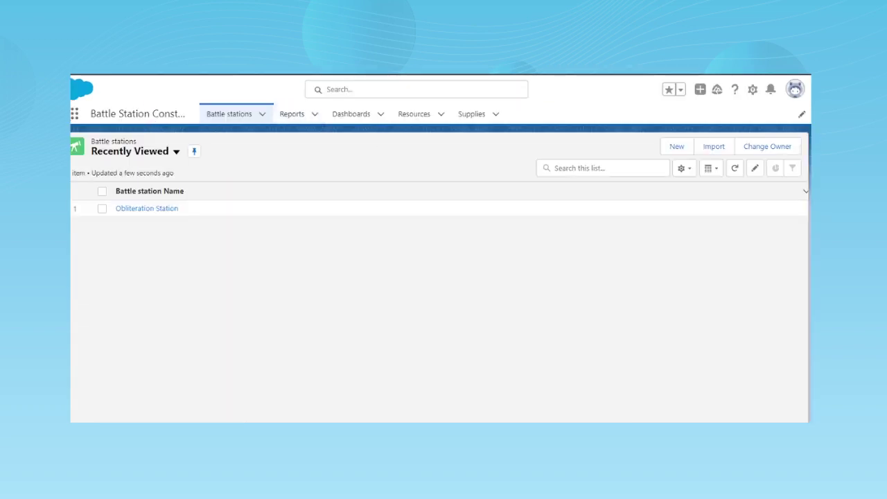
Switch to the Battle Station Construction app and open Setup in a new browser tab.
click(74, 114)
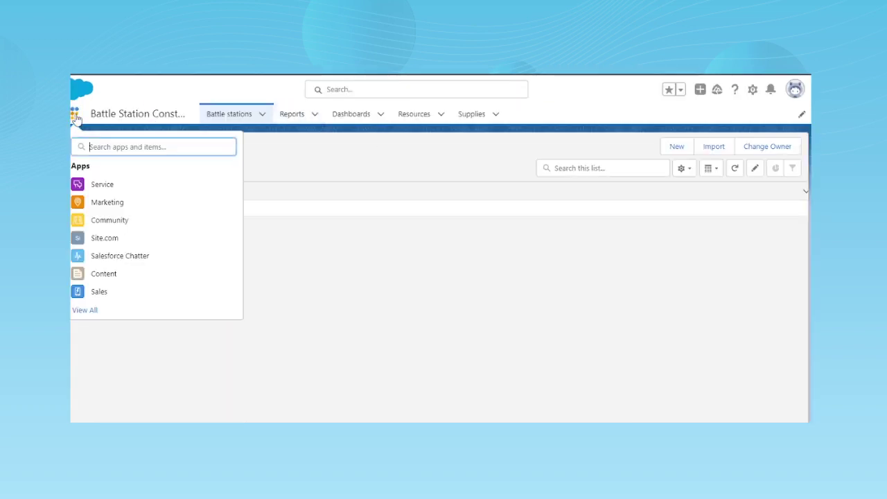
click(704, 226)
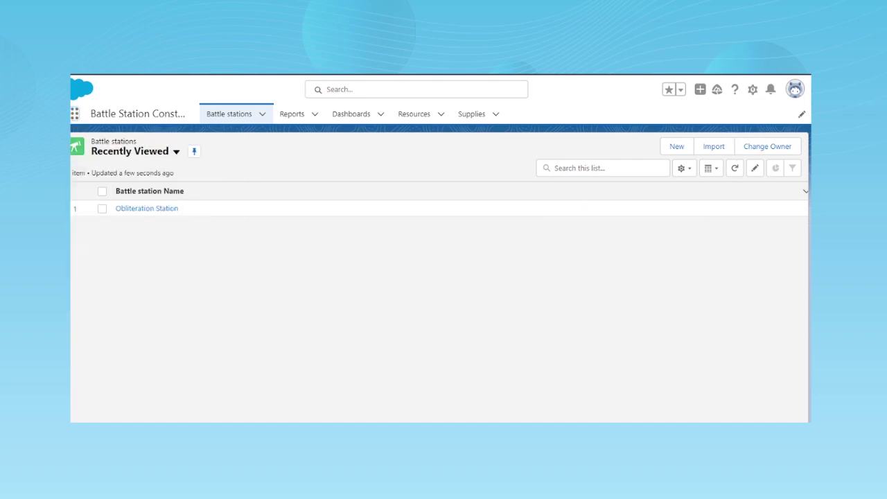
click(752, 90)
right_click(702, 121)
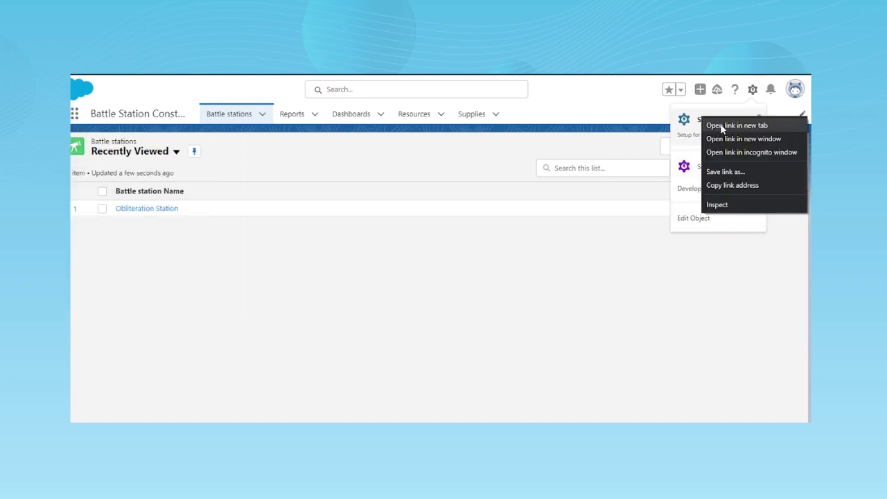
click(721, 125)
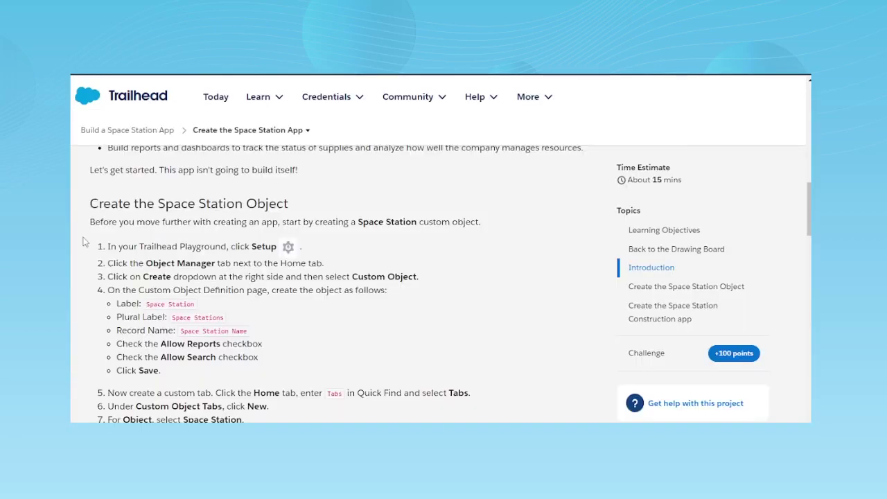
Consult the Space Station object instructions on Trailhead, and start a new custom object in Salesforce's Object Manager.
scroll(130, 354, down, 4)
scroll(129, 354, up, 2)
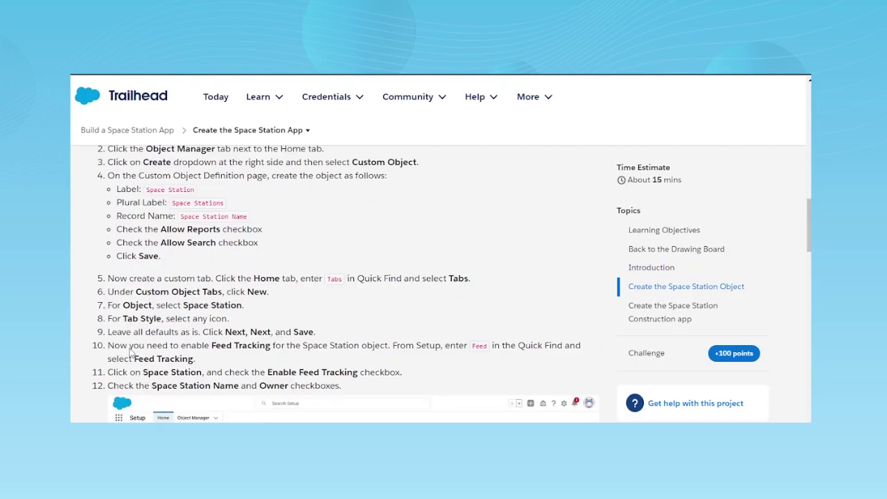
scroll(130, 352, up, 8)
scroll(167, 289, down, 5)
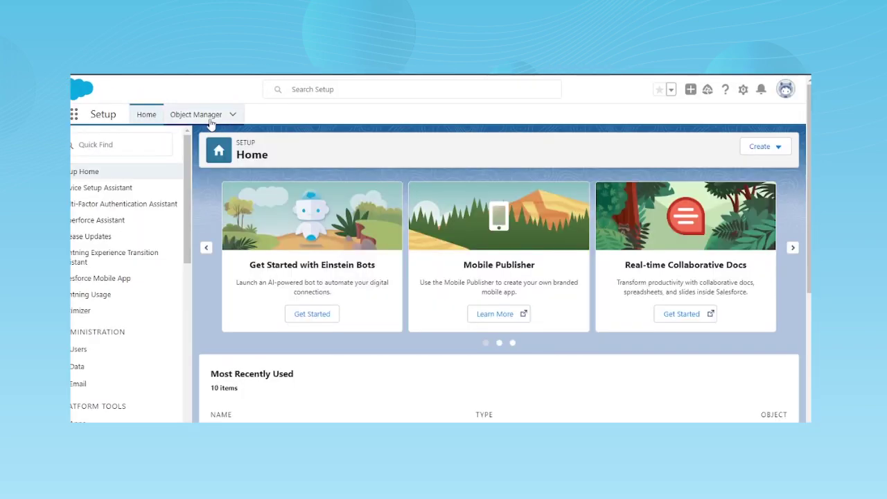
click(211, 123)
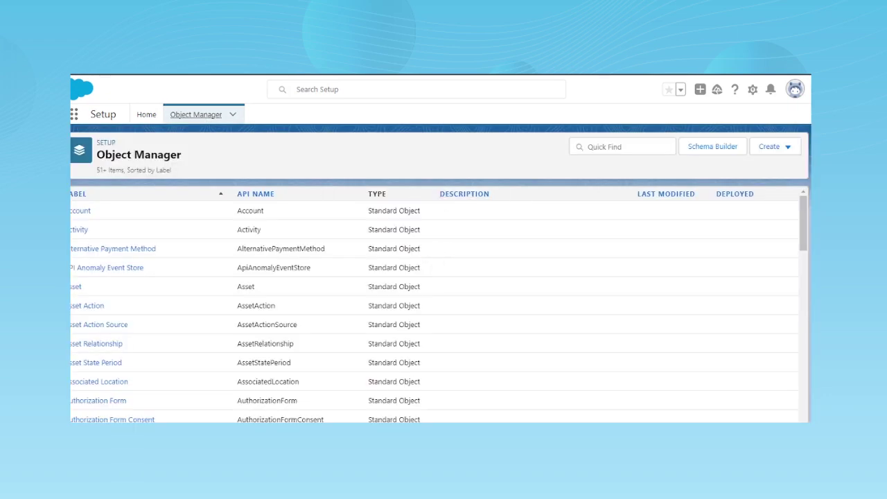
click(788, 148)
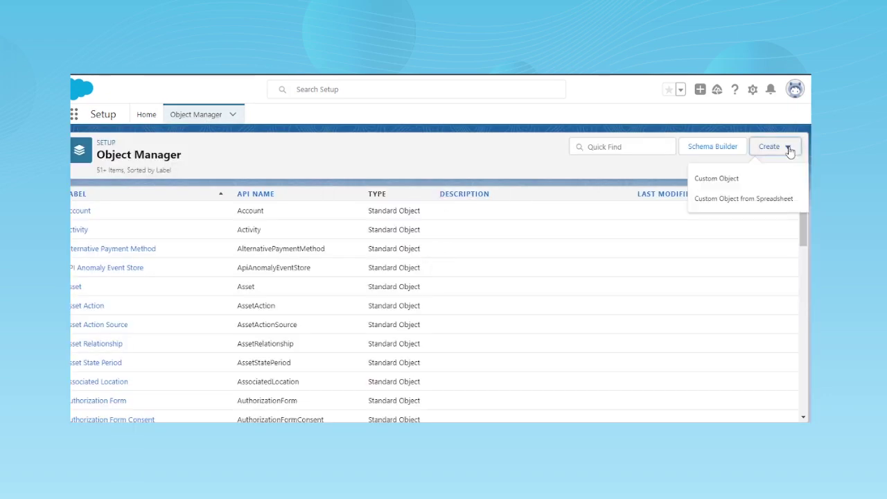
click(719, 181)
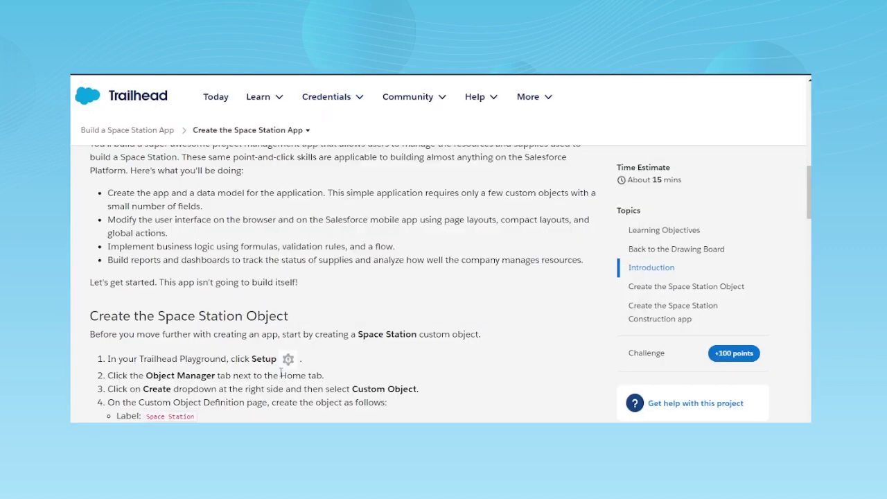
Compare Trailhead's label, plural label and record name instructions for the Space Station object with the fields of the New Custom Object form.
scroll(281, 357, down, 2)
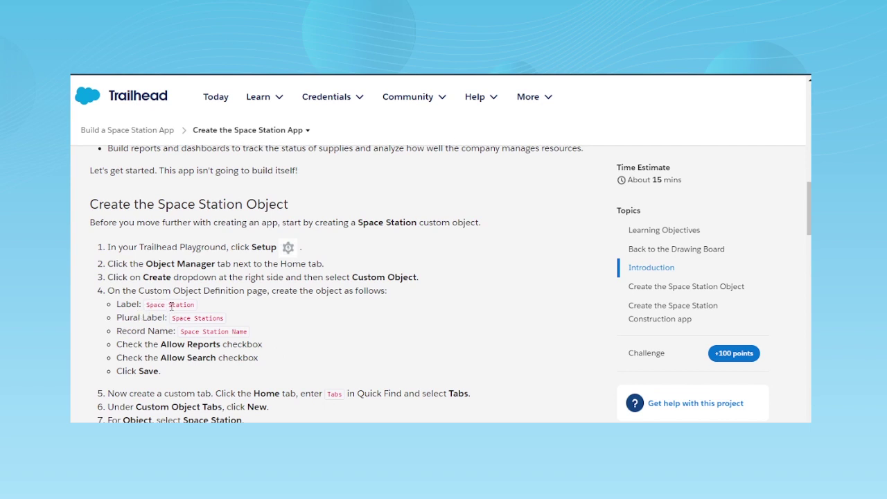
drag(147, 305, 200, 310)
key(ctrl+Tab)
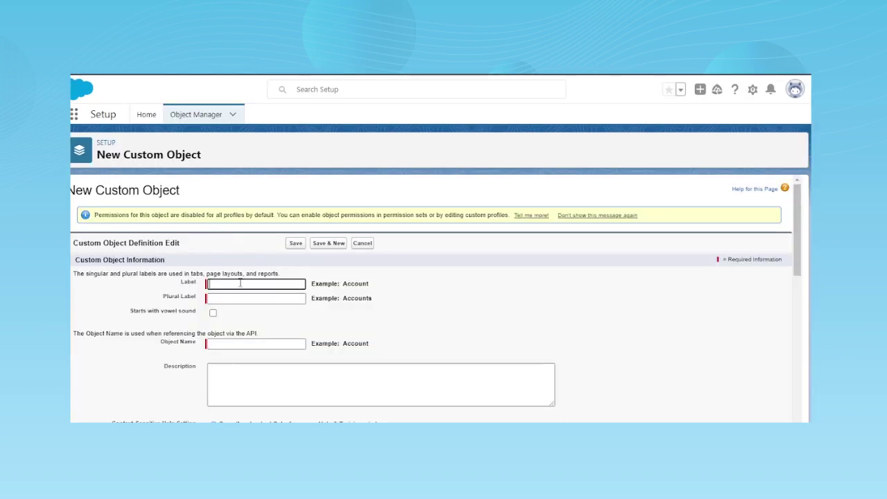
click(230, 298)
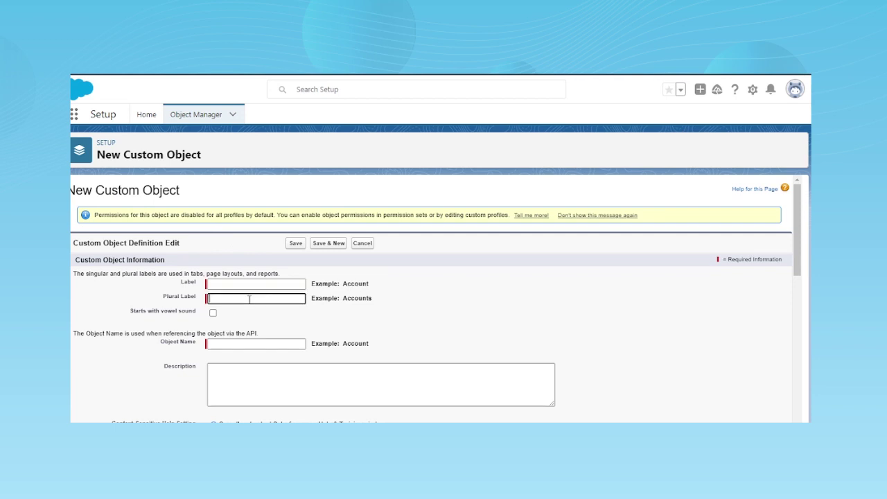
click(227, 341)
key(ctrl+Tab)
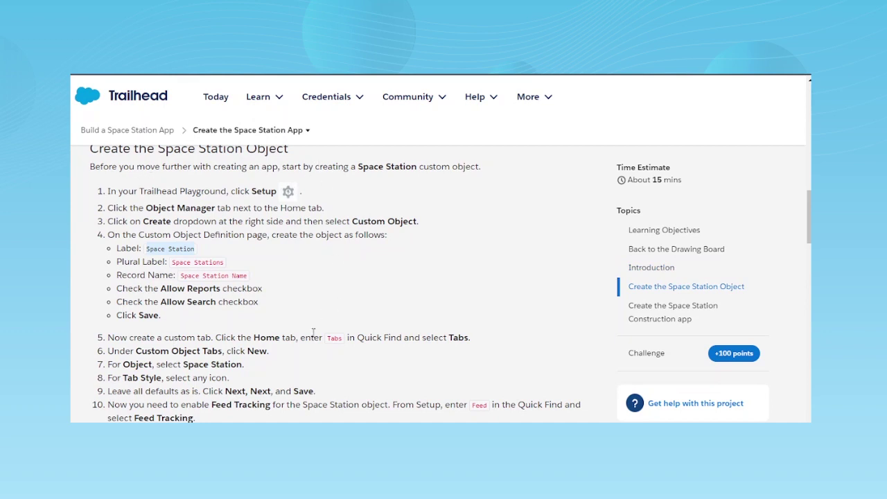
Enable Allow Search and Allow Reports in the New Custom Object form.
scroll(313, 332, down, 1)
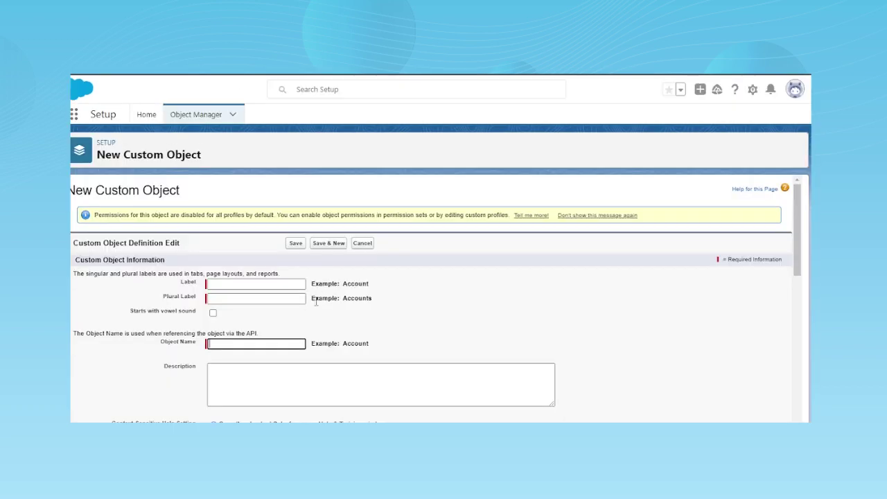
scroll(290, 317, down, 3)
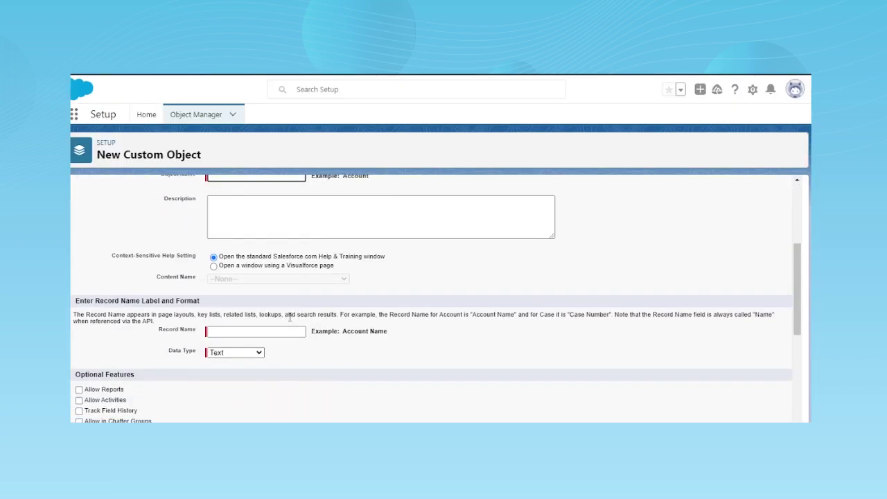
scroll(290, 317, down, 3)
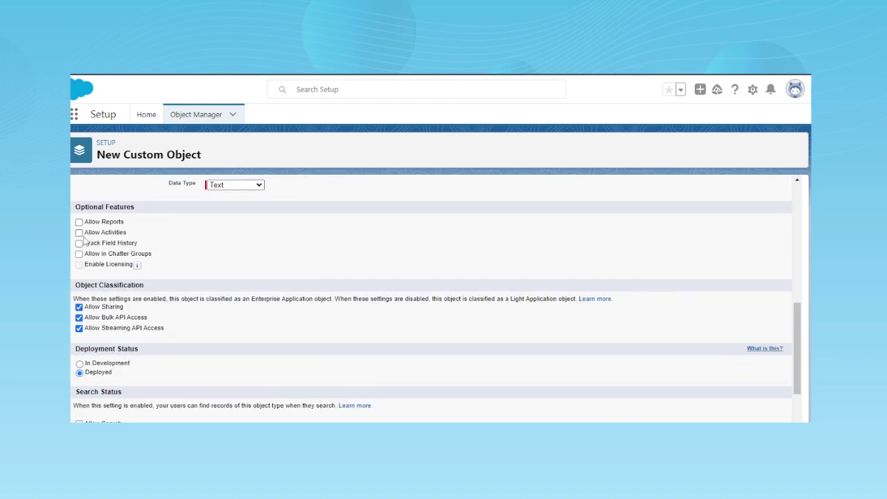
scroll(92, 298, down, 2)
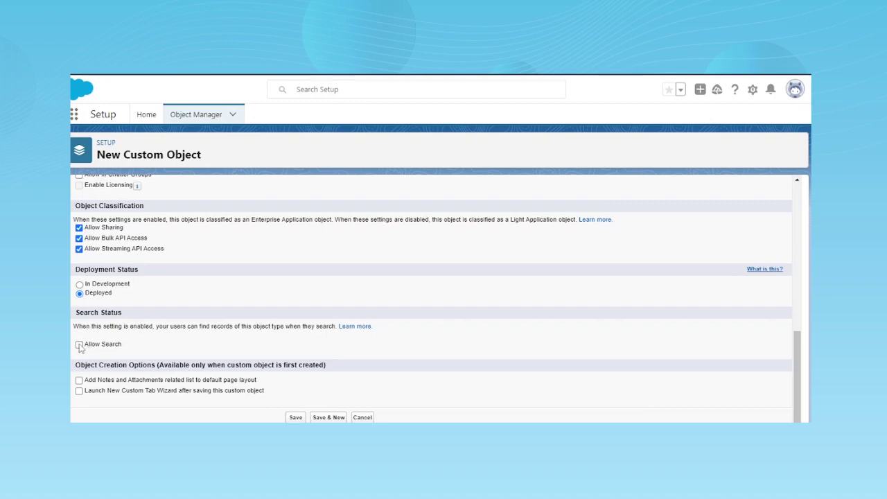
click(79, 345)
scroll(81, 333, up, 2)
click(79, 254)
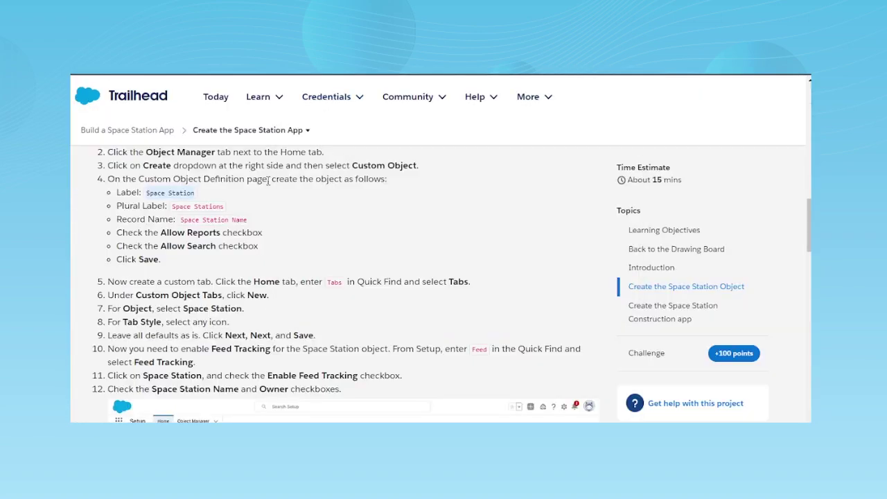
Consult the Trailhead instructions, then find the existing Battle station object in Salesforce's Object Manager and check its API name.
scroll(298, 335, up, 5)
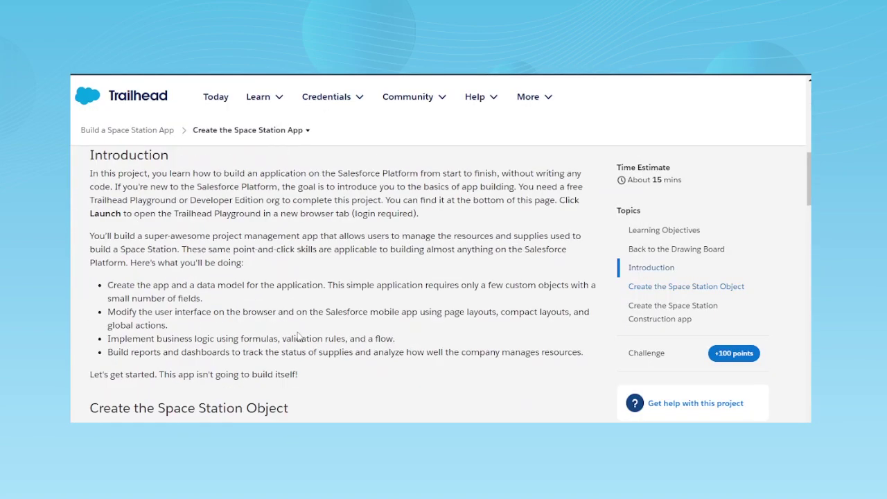
scroll(298, 335, up, 2)
scroll(196, 357, down, 10)
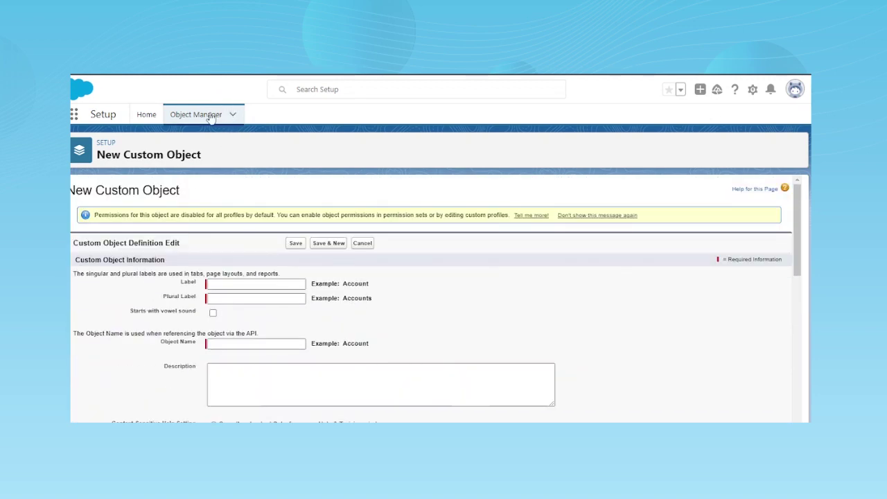
click(210, 117)
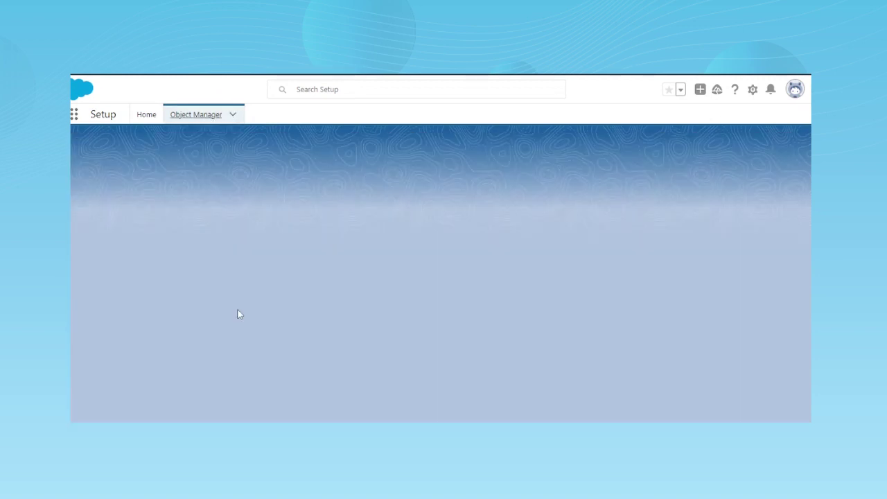
click(609, 147)
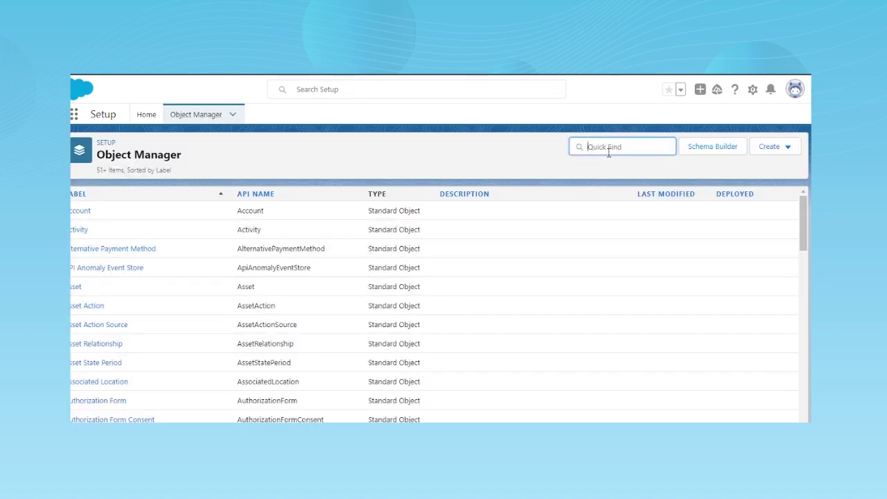
text(bui)
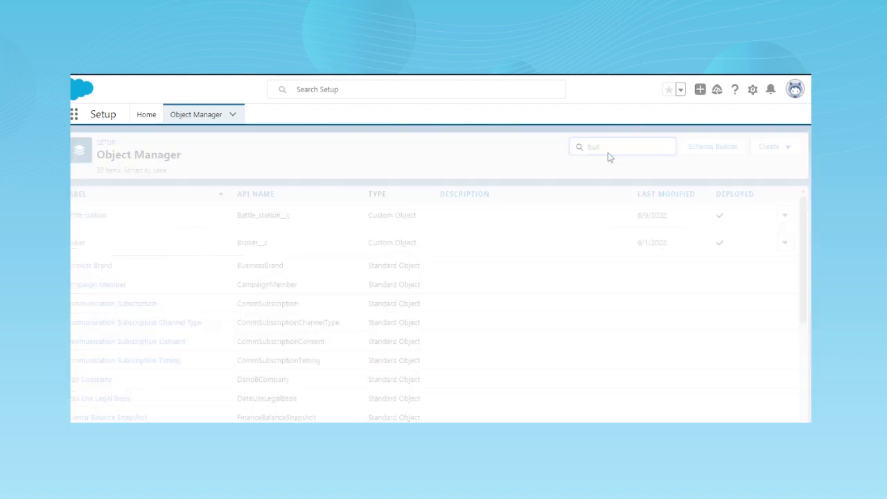
key(BackSpace)
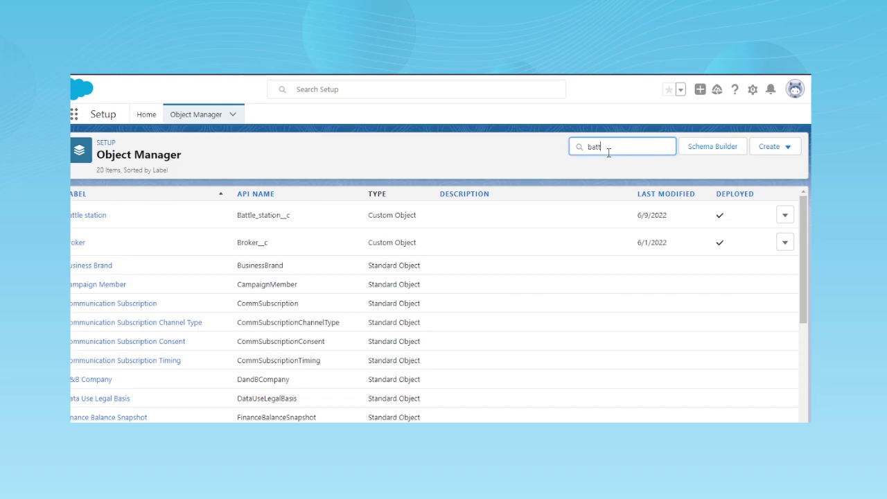
click(73, 218)
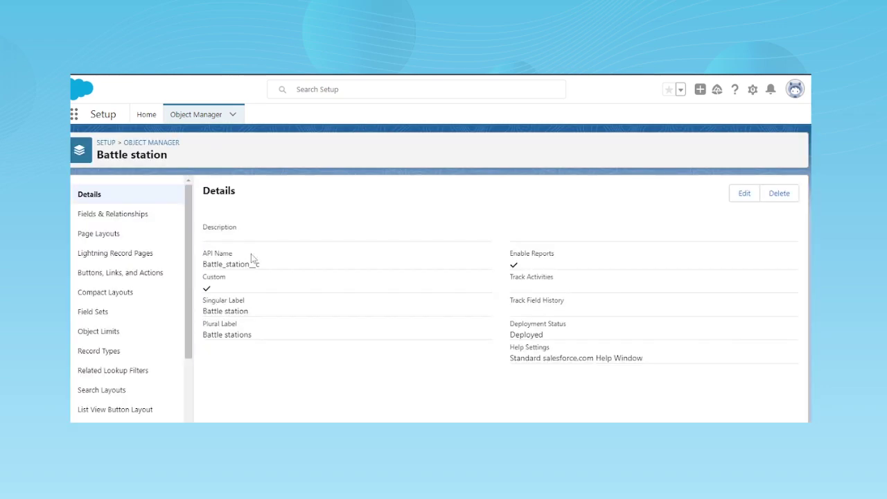
double_click(230, 267)
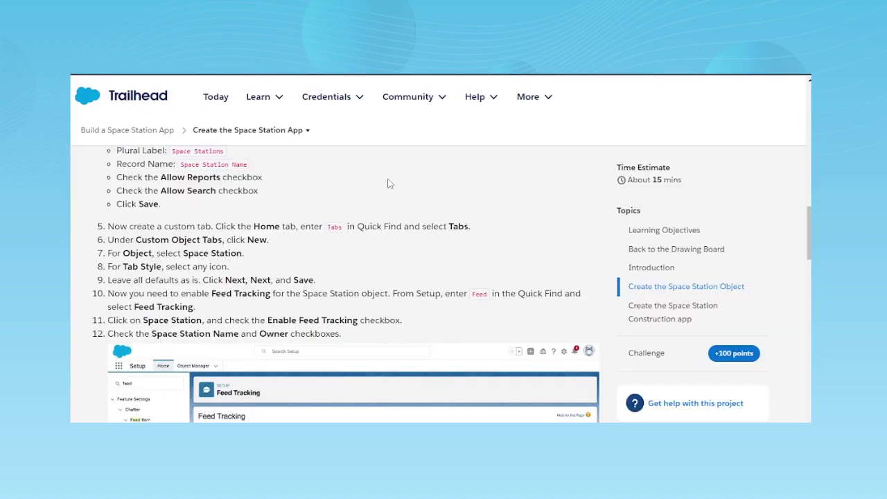
Review Trailhead's plural label, record name and checkbox requirements for the Space Station object, and the custom tab instructions.
scroll(389, 182, up, 6)
scroll(210, 326, down, 1)
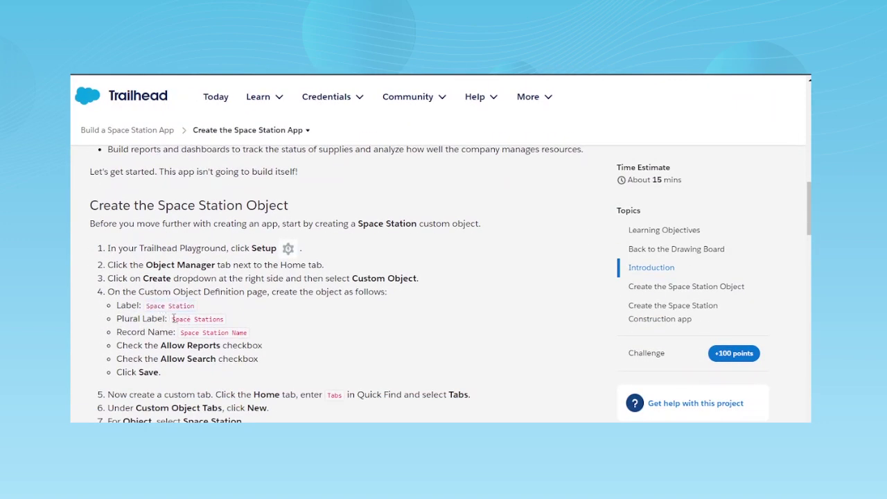
drag(174, 318, 246, 326)
scroll(223, 329, down, 2)
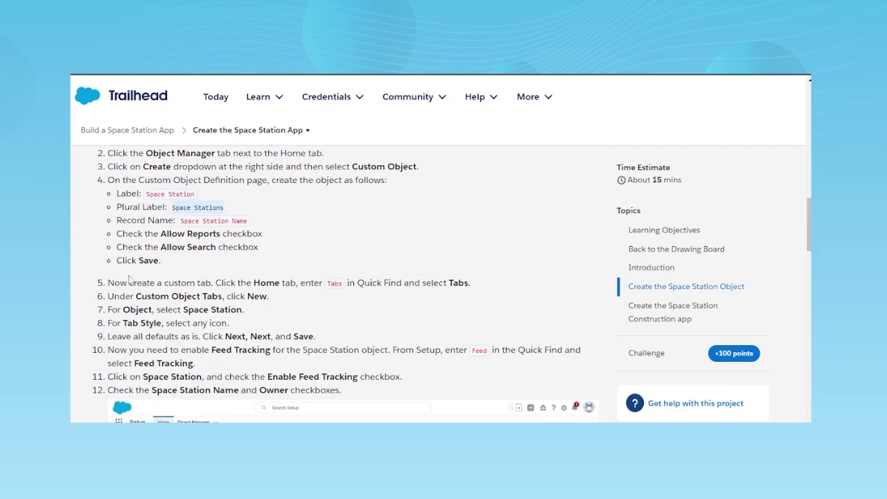
drag(178, 225, 284, 224)
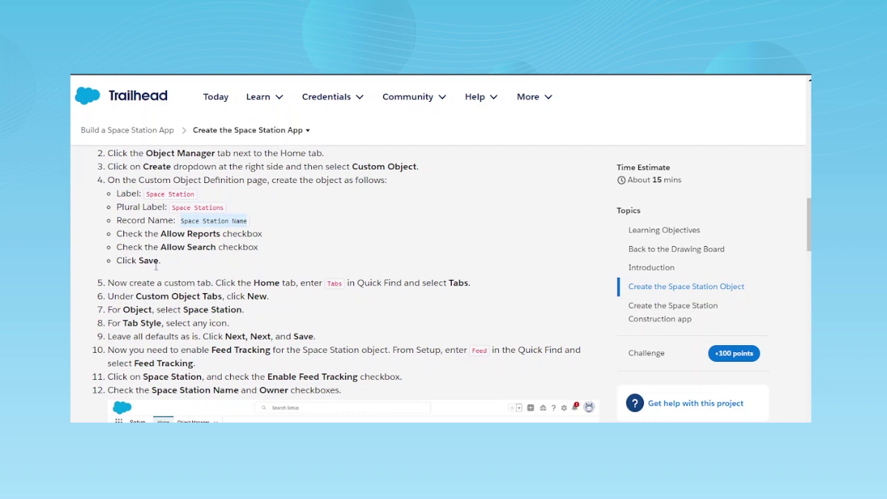
click(226, 76)
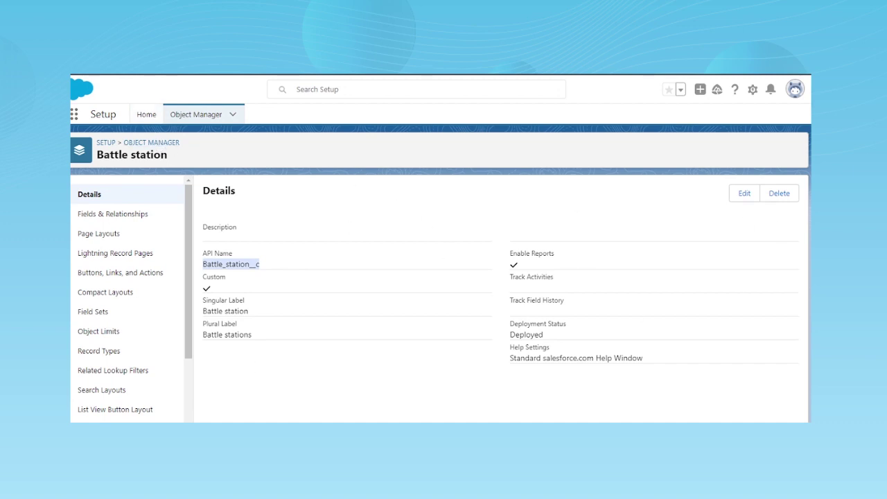
key(ctrl+Tab)
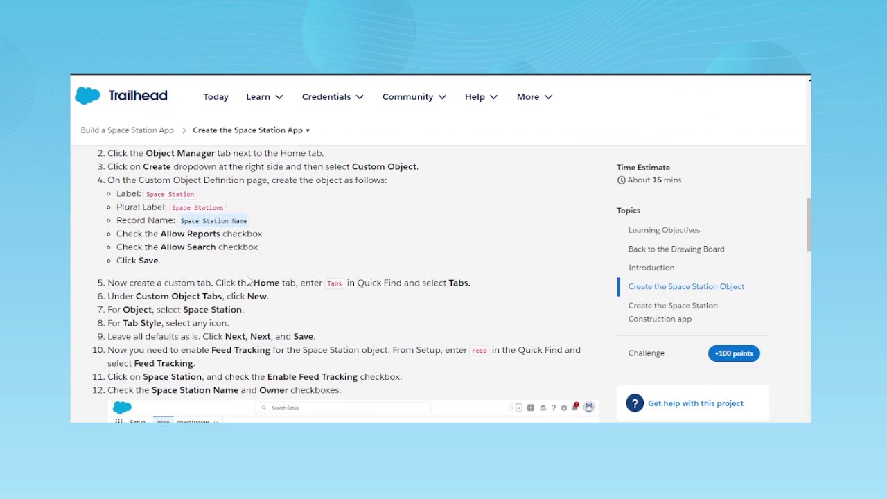
click(296, 221)
scroll(208, 233, down, 1)
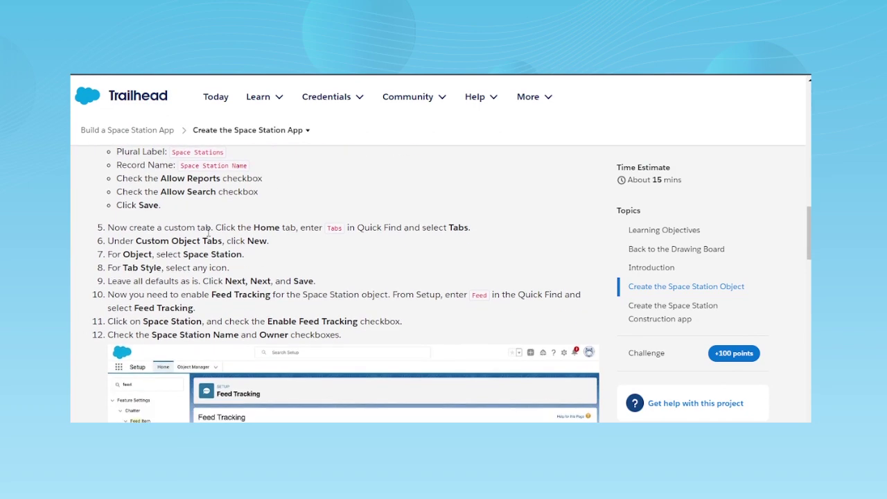
scroll(434, 296, up, 3)
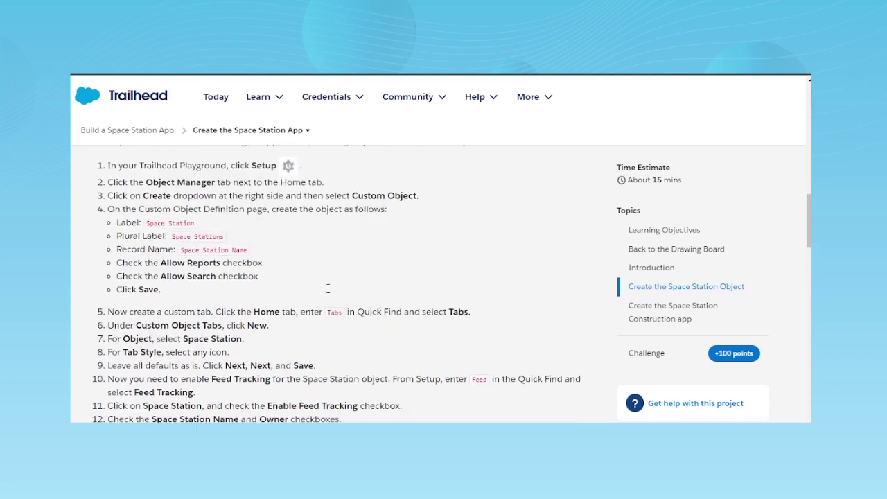
scroll(220, 279, down, 2)
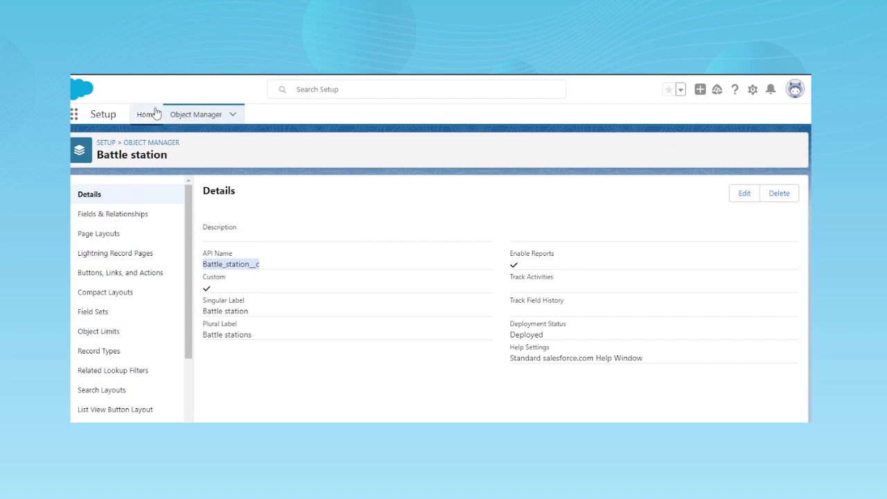
Switch to Salesforce Setup Home, search for "tabs" and open the Tabs setup page.
click(144, 114)
click(113, 144)
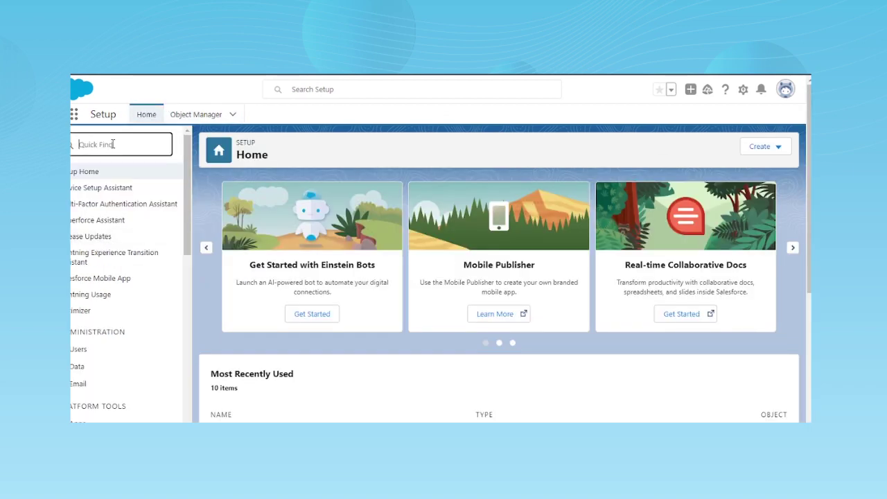
text(tabs)
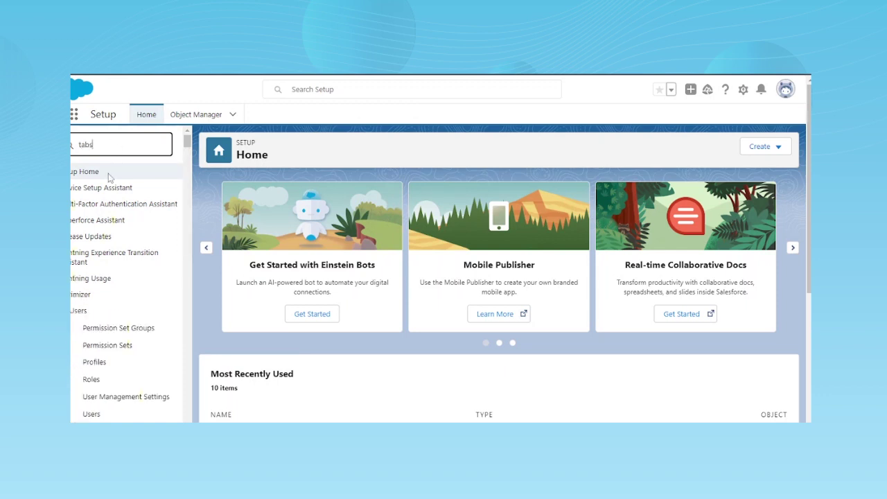
click(92, 212)
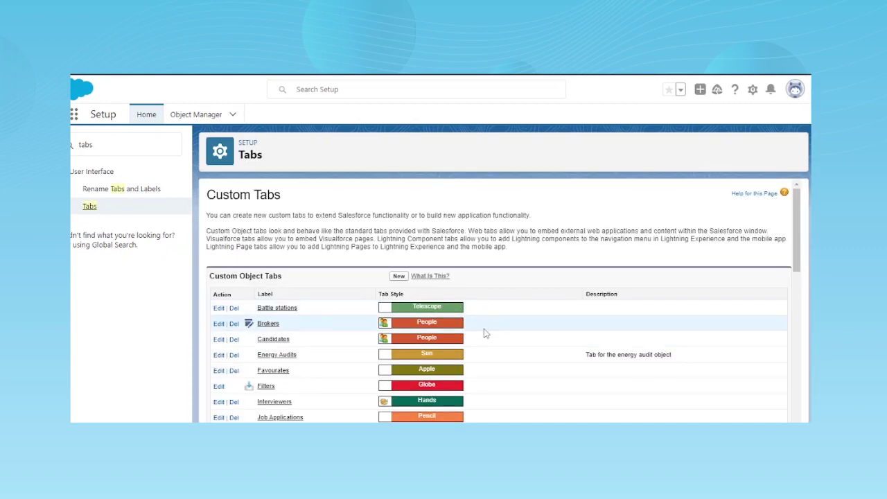
Examine the Custom Object, Web, Visualforce, Lightning Component and Lightning Page sections of the Custom Tabs page.
scroll(485, 333, down, 2)
scroll(485, 333, up, 2)
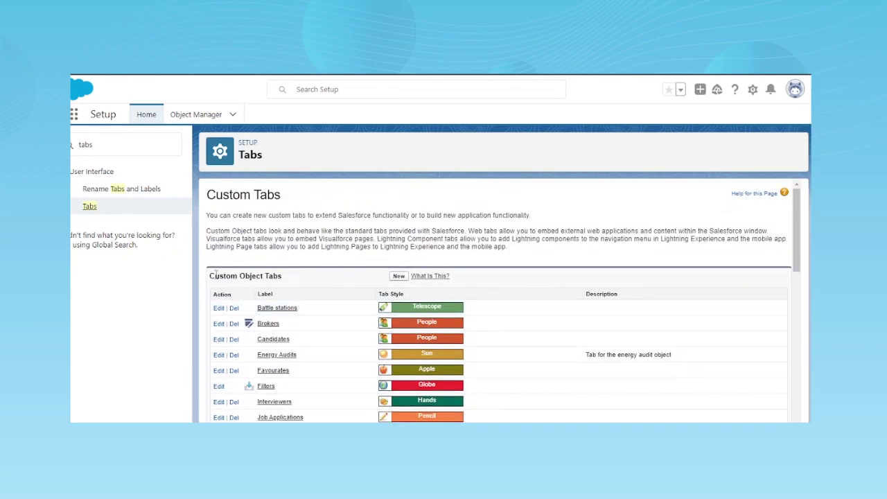
scroll(295, 298, down, 10)
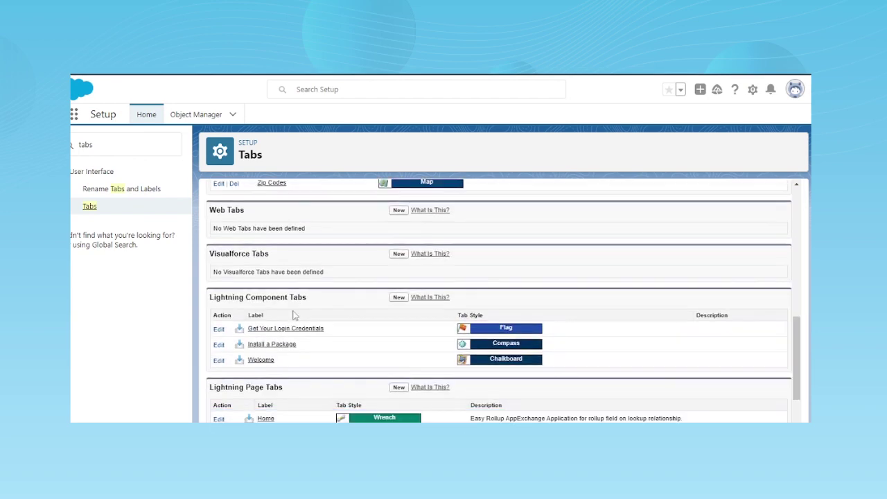
scroll(295, 315, down, 1)
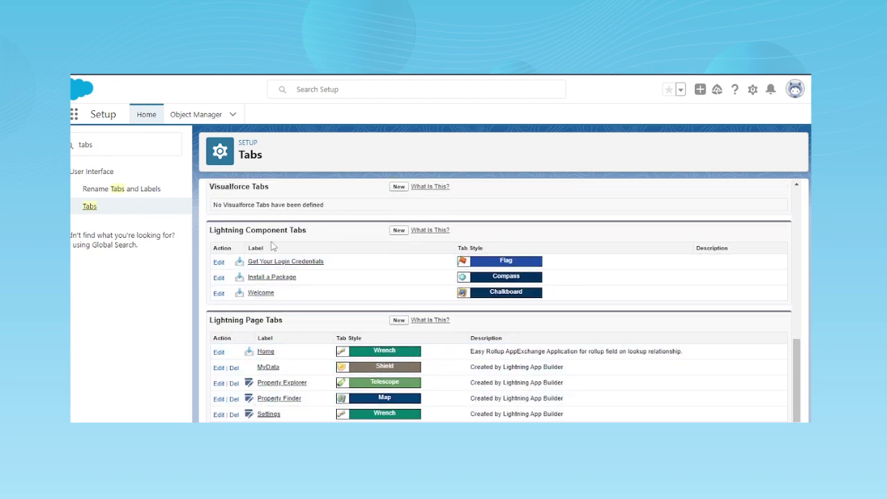
scroll(267, 323, up, 2)
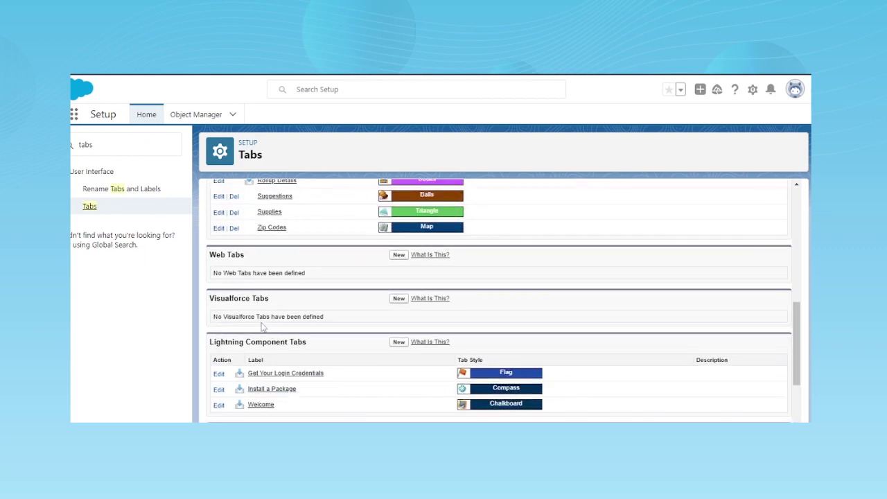
scroll(239, 316, up, 10)
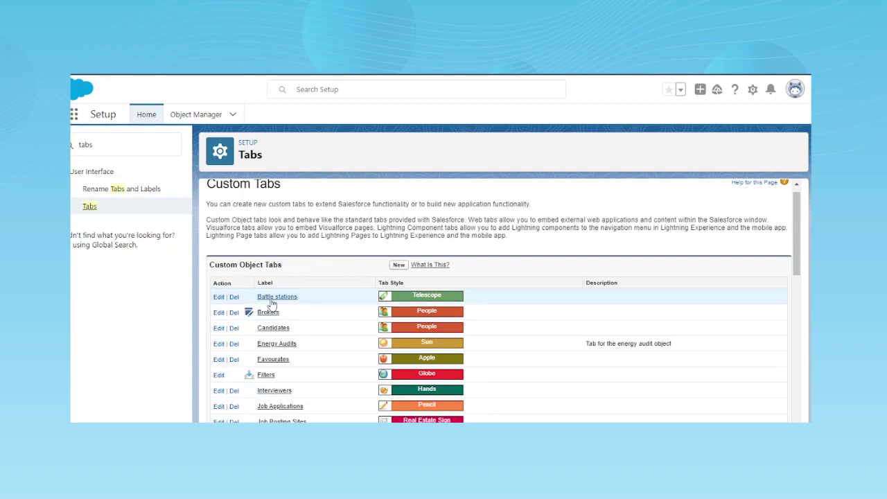
scroll(272, 305, down, 5)
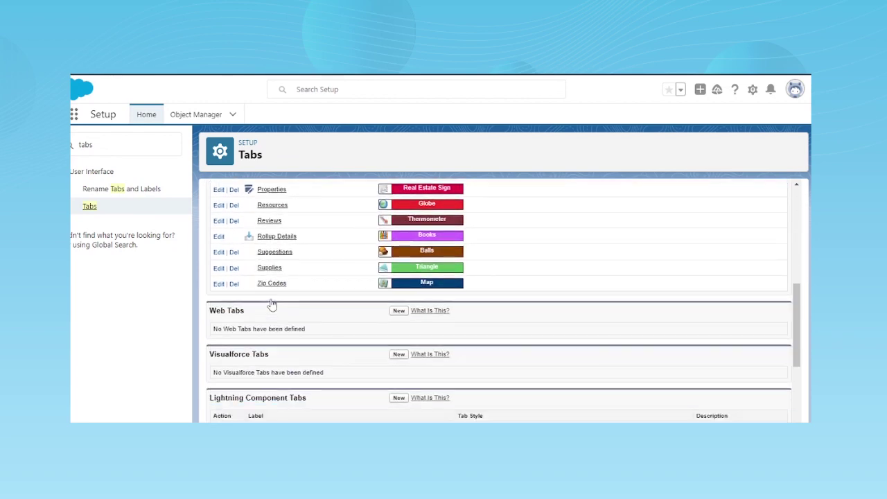
scroll(273, 305, up, 5)
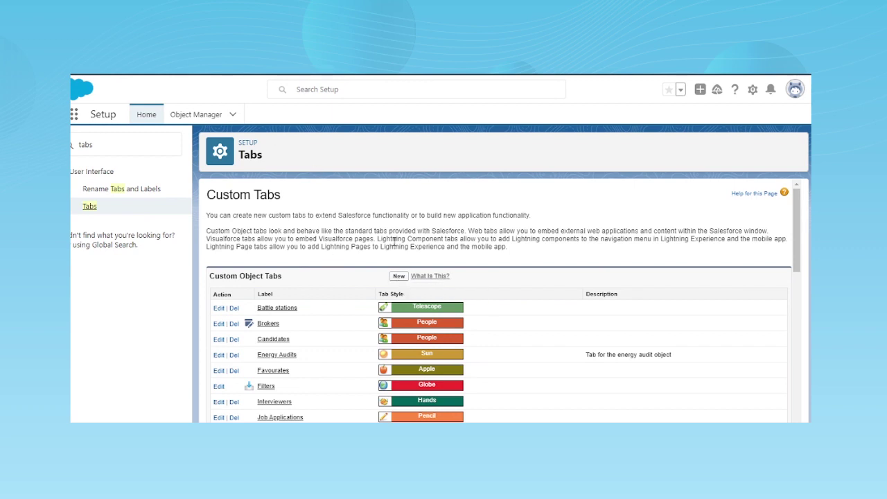
Open a new custom object tab form and examine its Object, Splash Page Custom Link and Description fields.
click(398, 275)
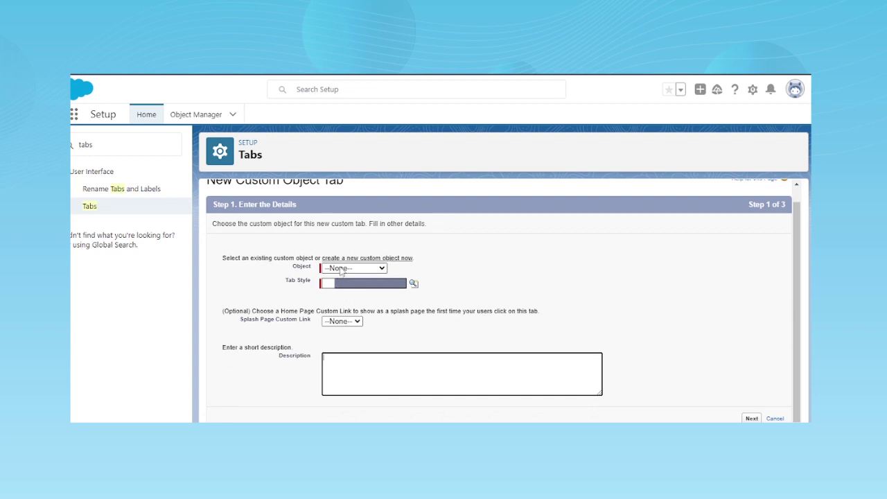
click(341, 269)
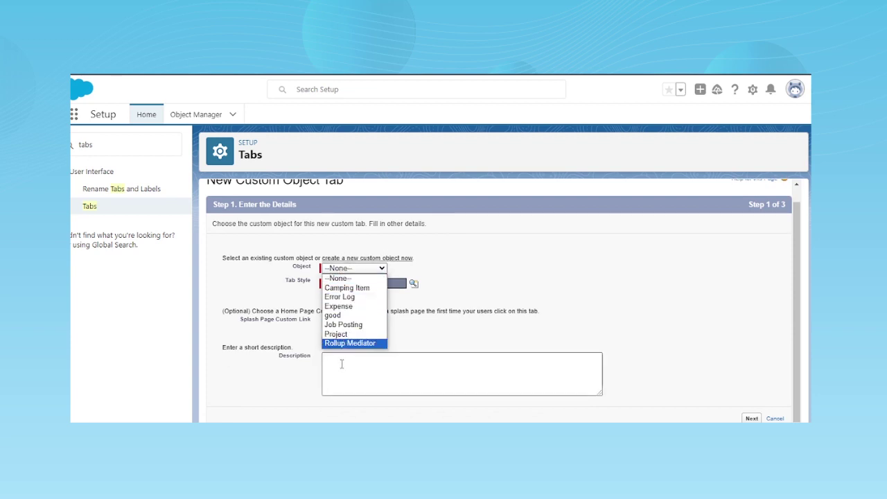
click(339, 278)
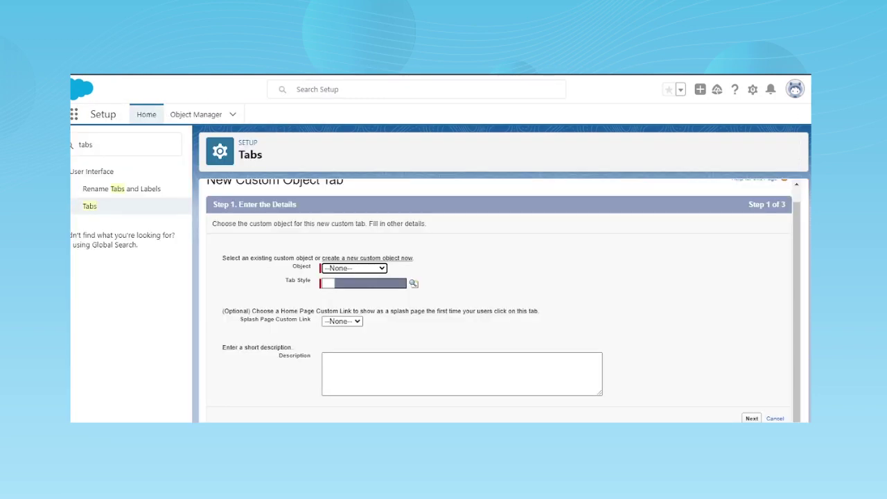
click(343, 270)
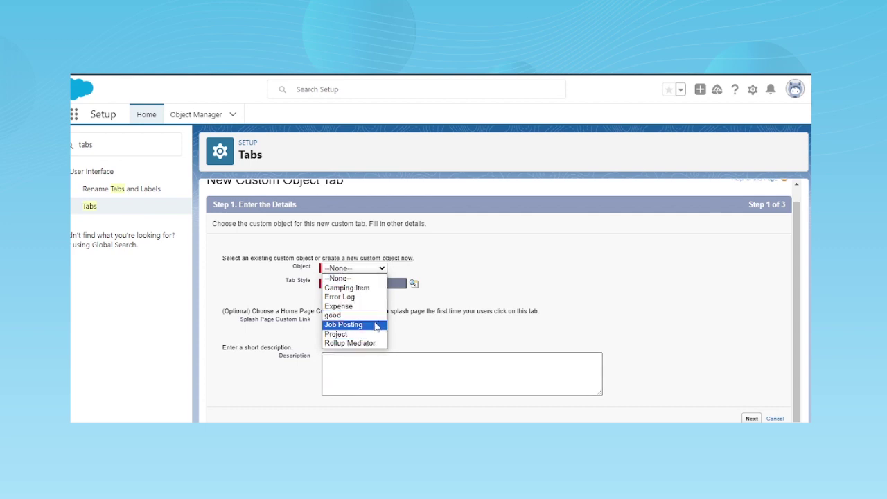
click(524, 276)
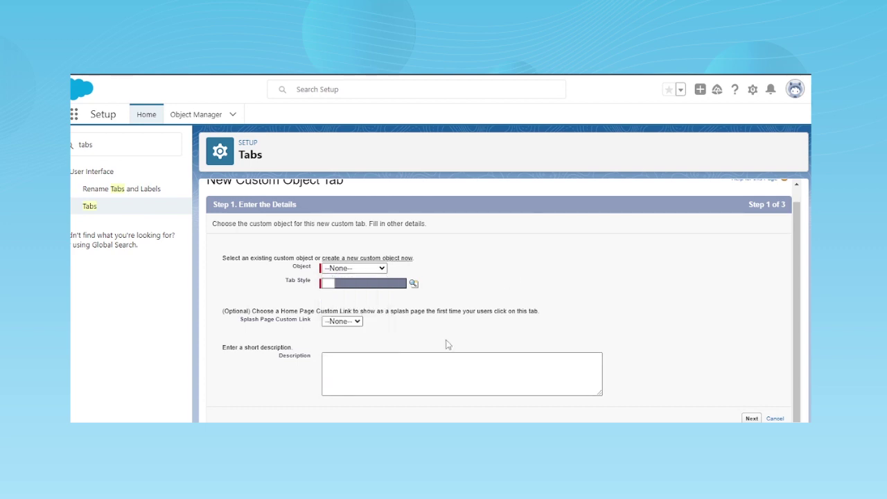
click(331, 322)
click(331, 325)
click(347, 368)
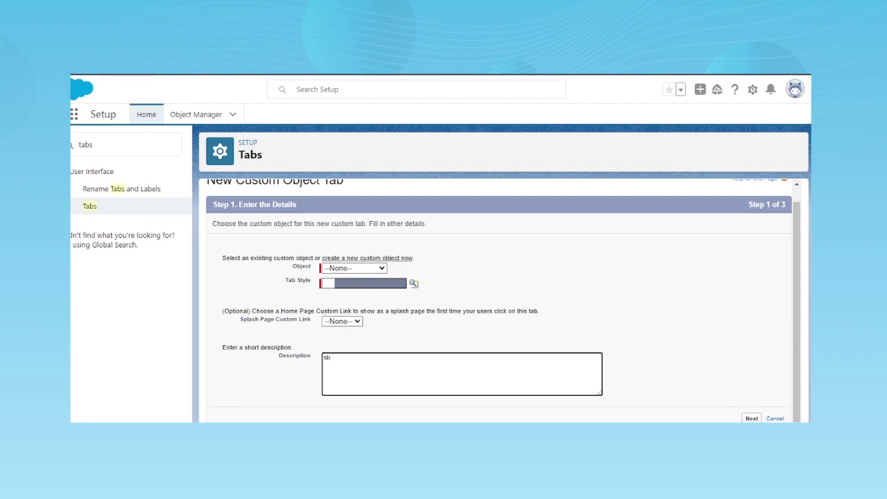
key(BackSpace)
key(BackSpace)
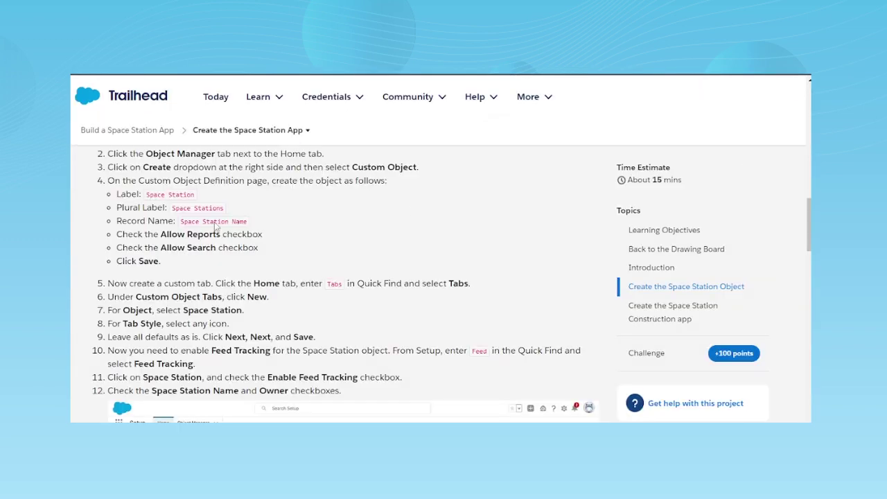
Switch to Trailhead and review the custom tab and Feed Tracking instructions, plus the start of the Space Station Construction app section.
scroll(78, 323, down, 3)
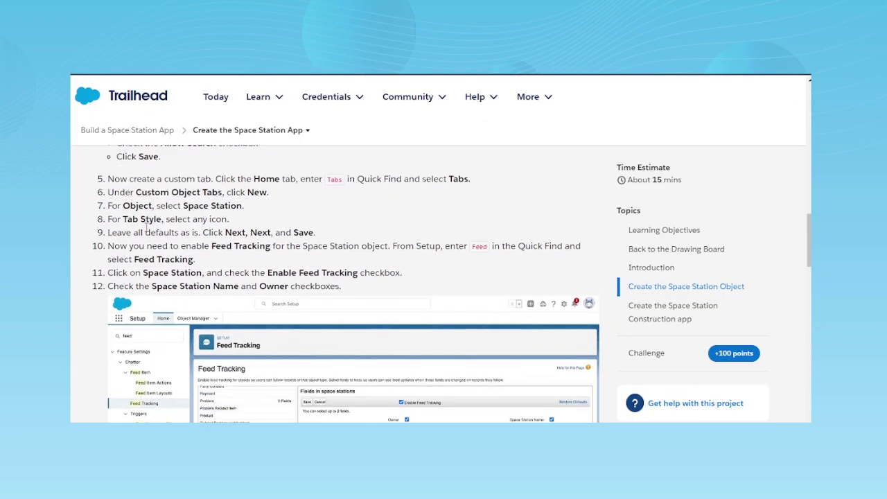
scroll(77, 322, up, 1)
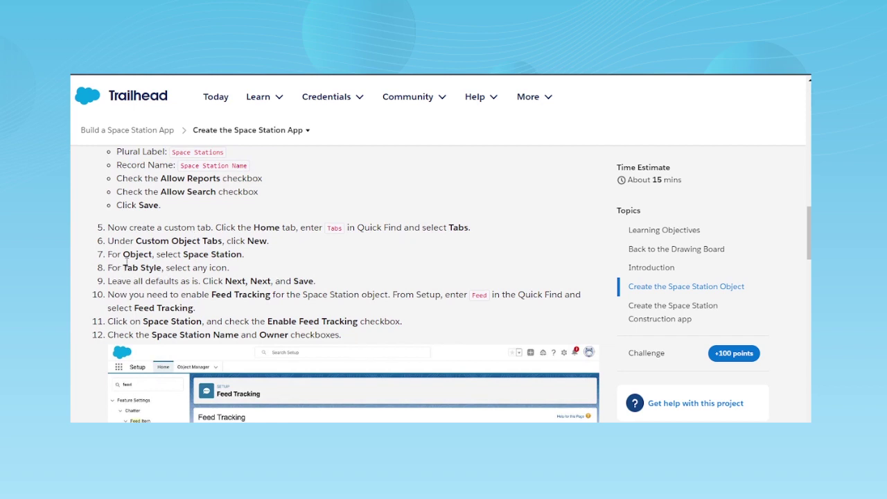
drag(224, 281, 258, 279)
scroll(205, 309, down, 7)
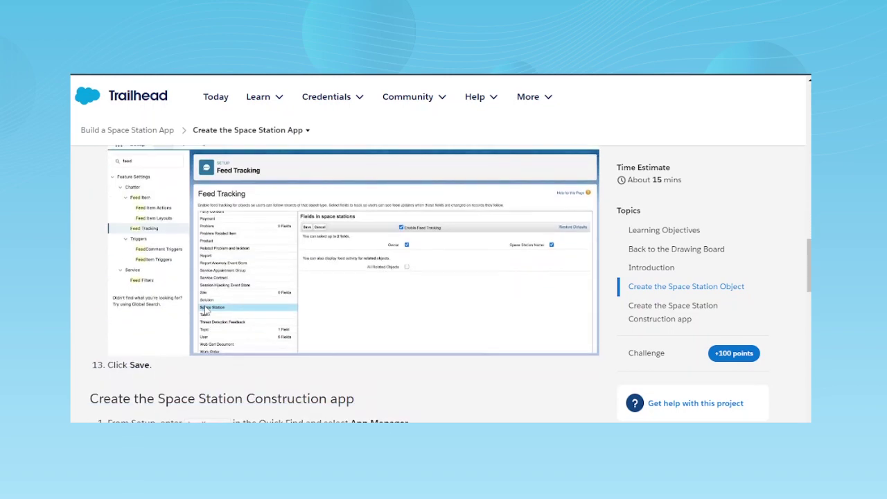
scroll(206, 310, up, 1)
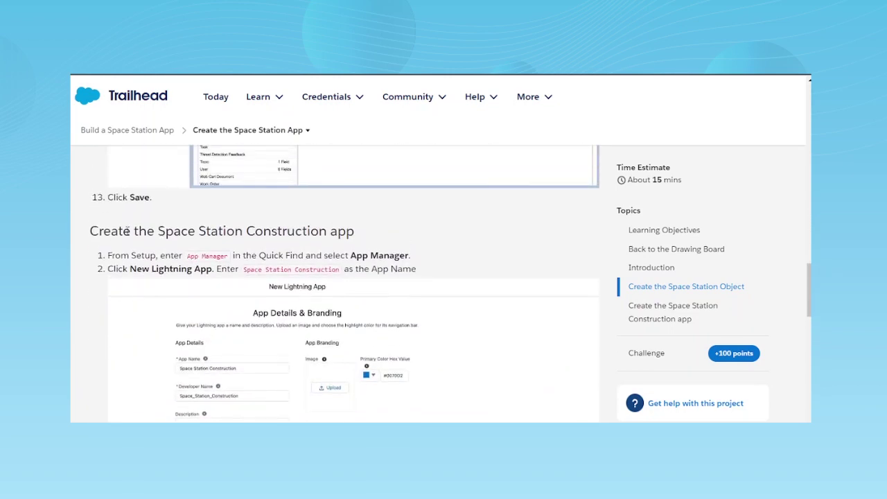
drag(161, 235, 358, 236)
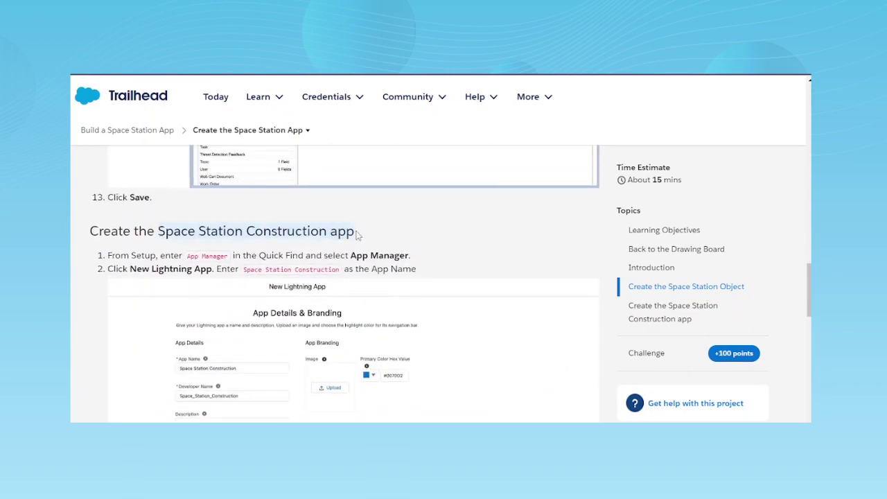
click(308, 268)
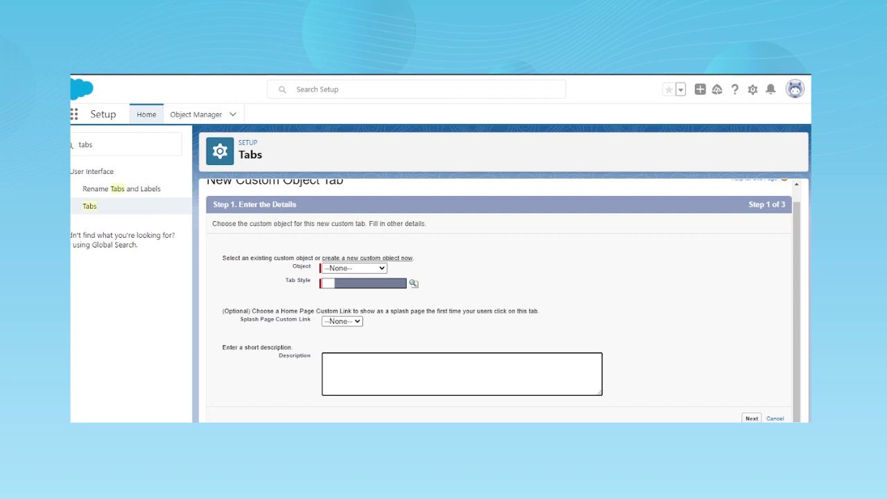
Return to Salesforce Setup Home, search for "app" to open App Manager, and start a new Lightning app.
click(404, 376)
click(148, 114)
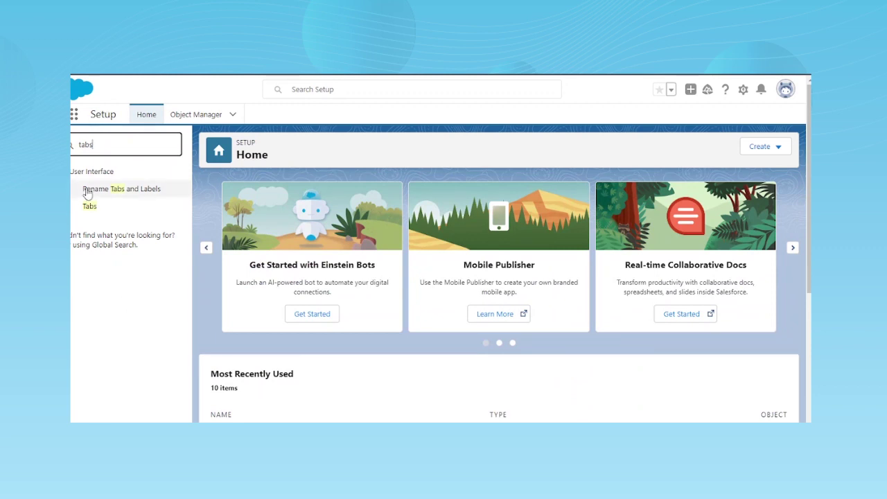
key(BackSpace)
key(BackSpace)
key(BackSpace)
text(a)
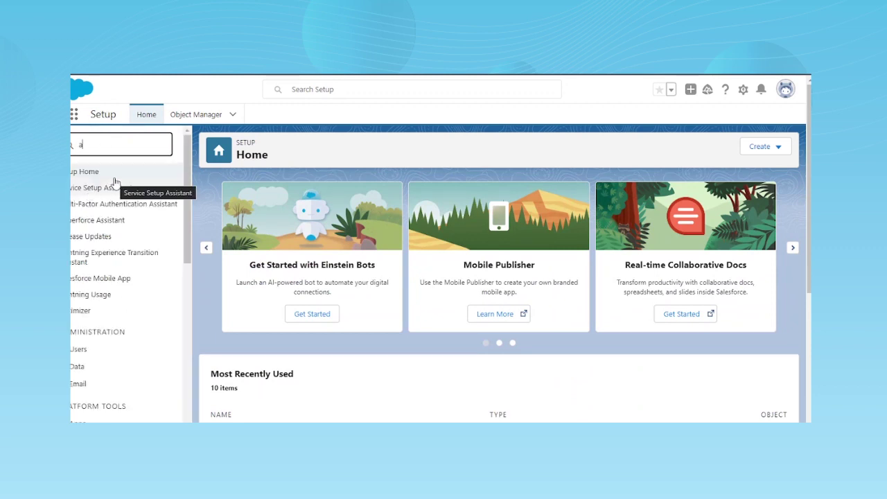
text(pp)
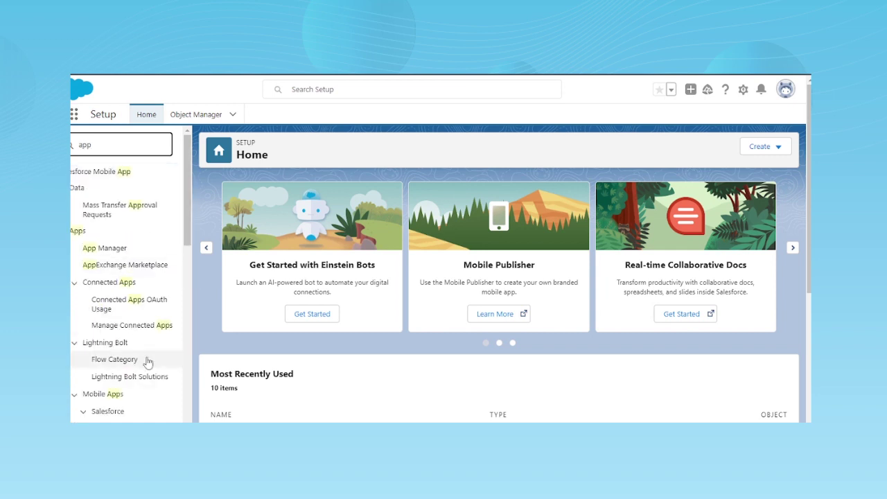
click(104, 252)
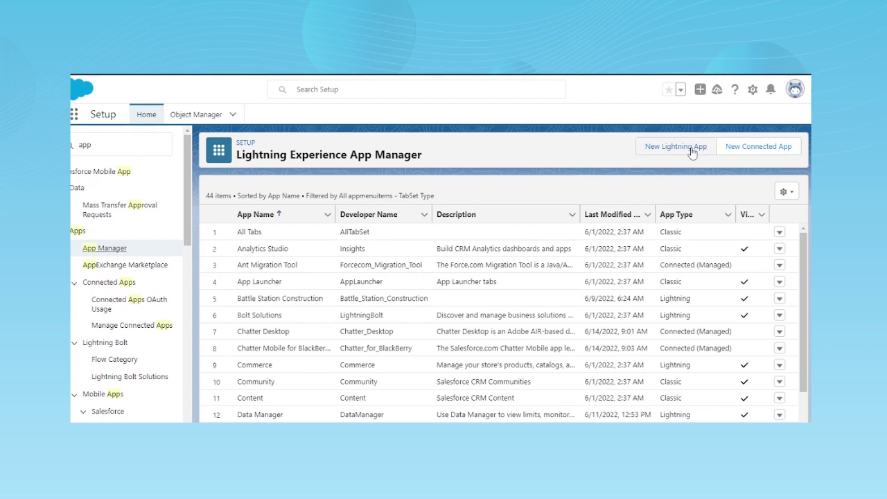
click(692, 148)
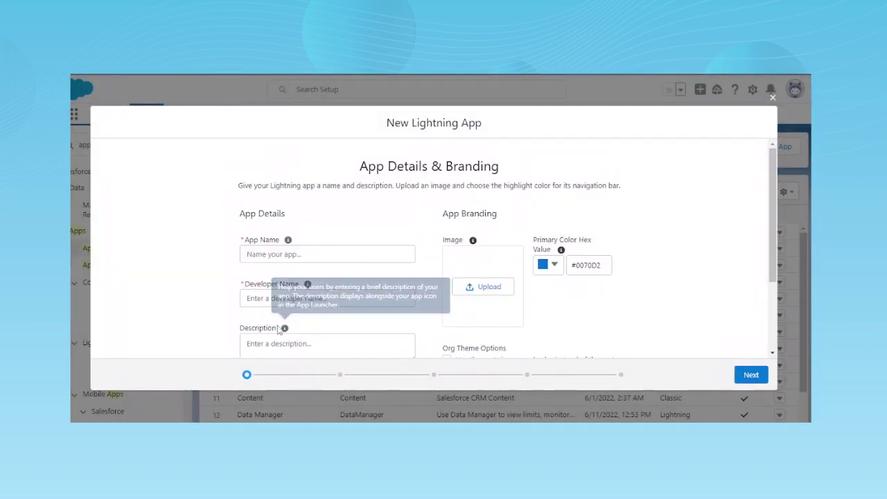
scroll(323, 284, down, 1)
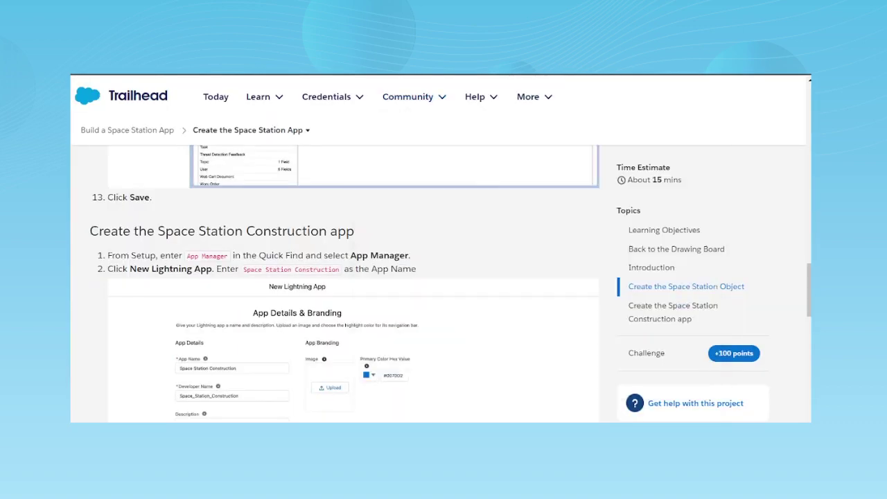
Switch to Trailhead and reread the Space Station object, custom tab, Feed Tracking and Construction app instructions.
scroll(350, 292, up, 5)
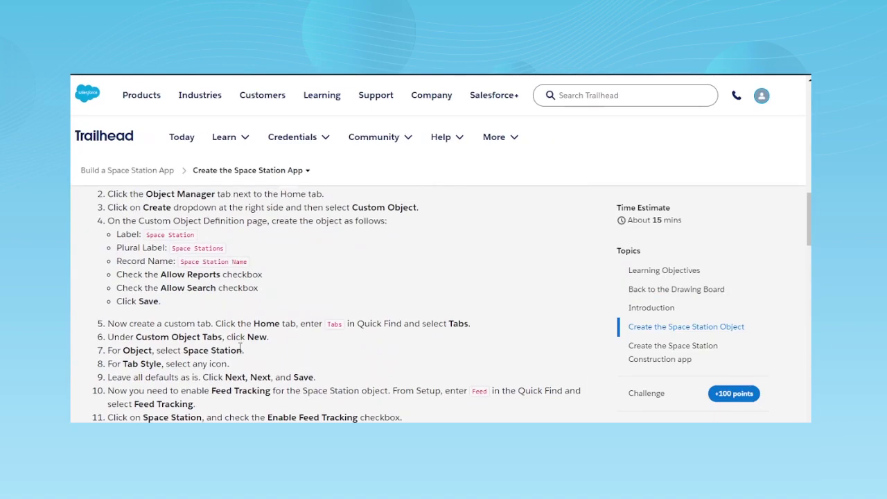
scroll(289, 355, down, 10)
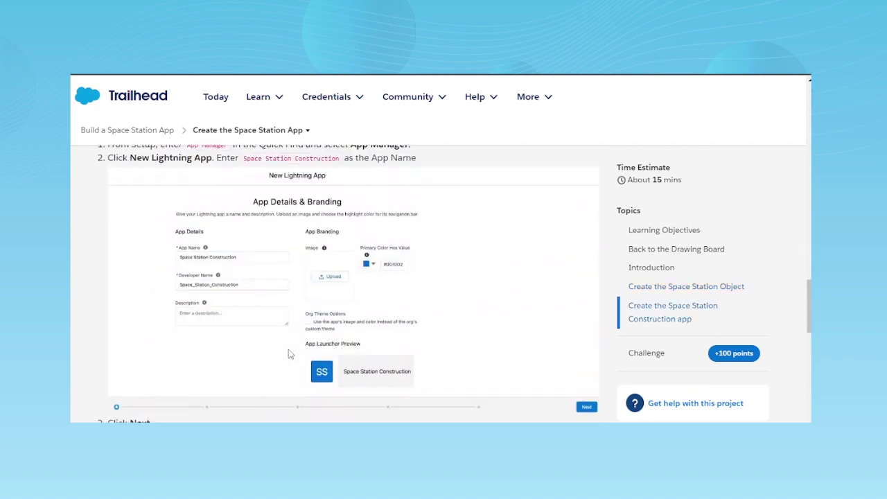
scroll(290, 354, up, 4)
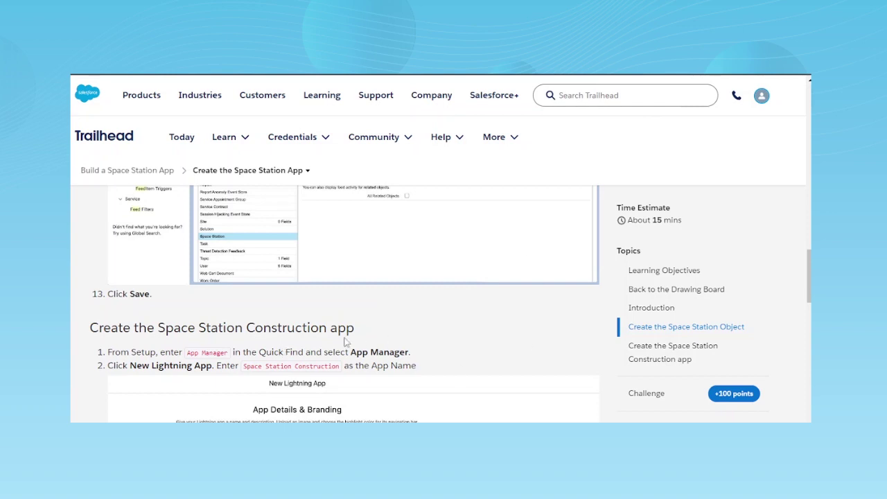
scroll(108, 324, up, 5)
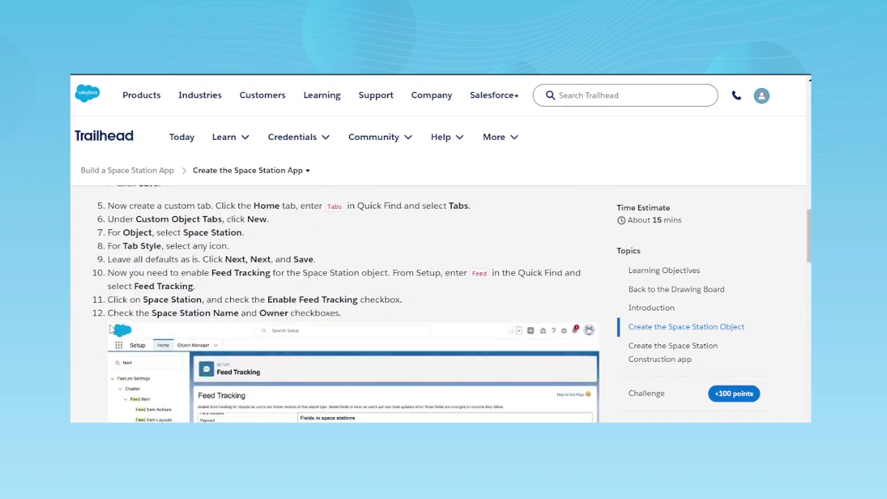
scroll(197, 272, up, 3)
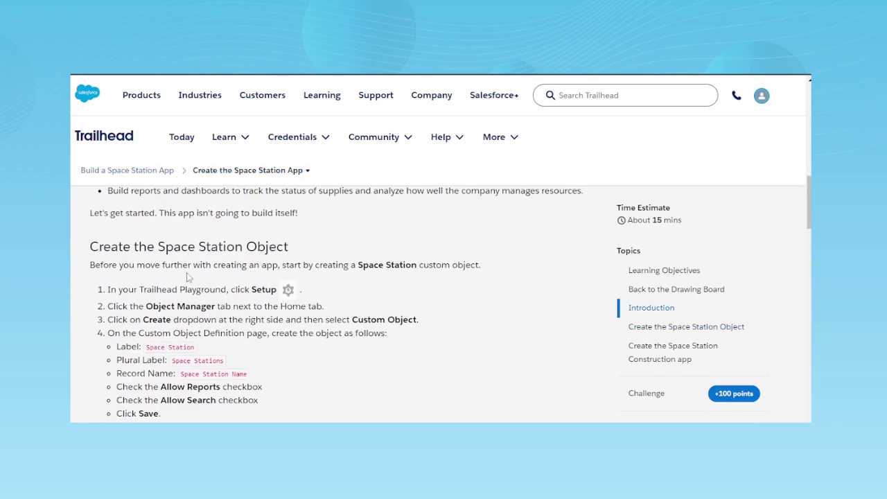
scroll(196, 277, down, 3)
scroll(205, 293, up, 10)
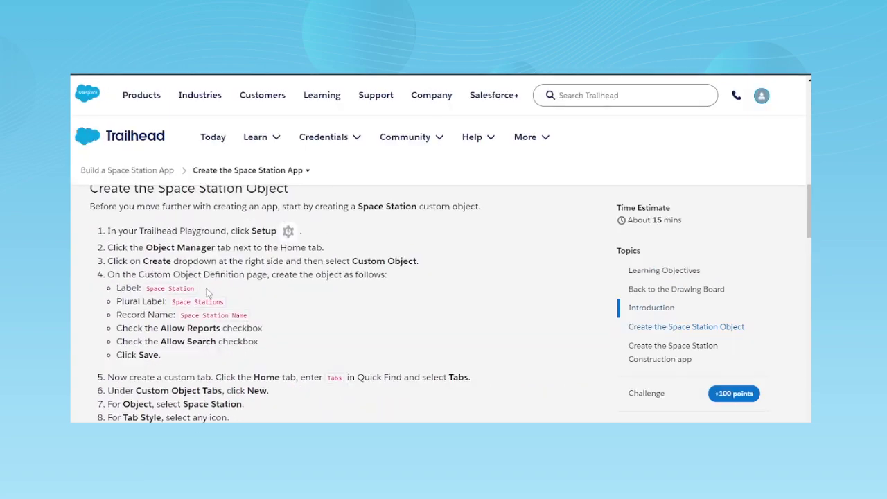
scroll(206, 294, down, 20)
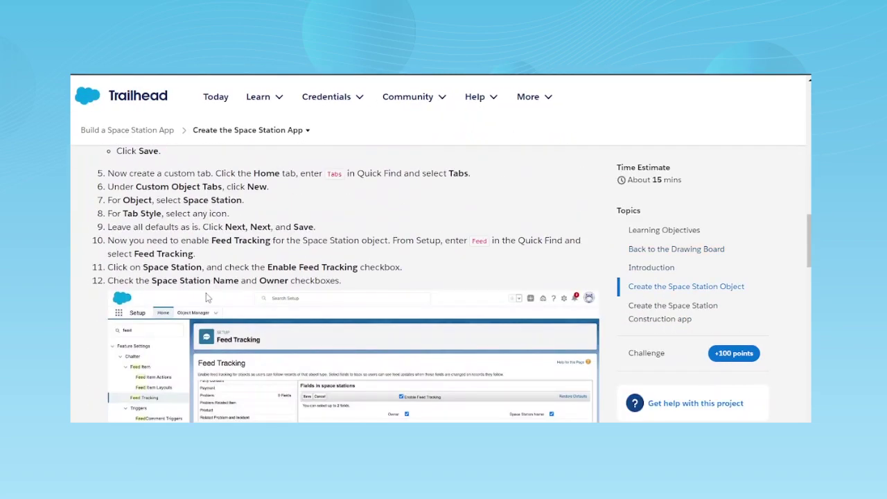
scroll(203, 298, up, 10)
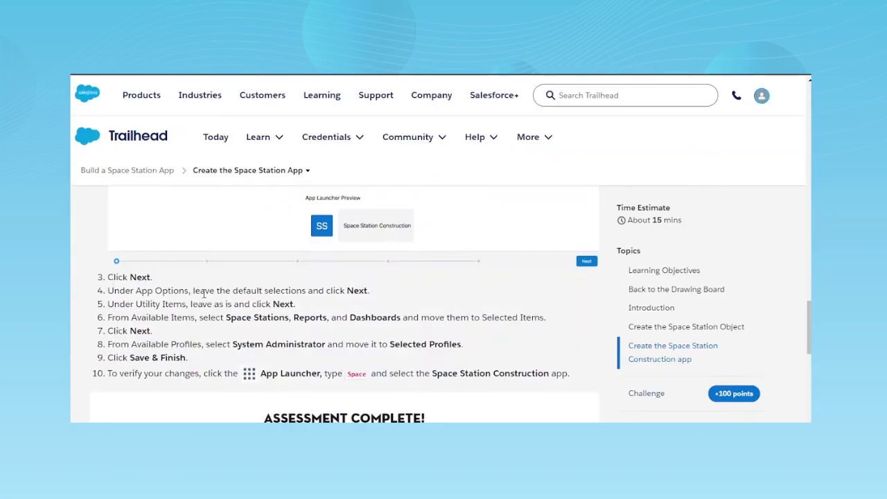
scroll(206, 297, up, 5)
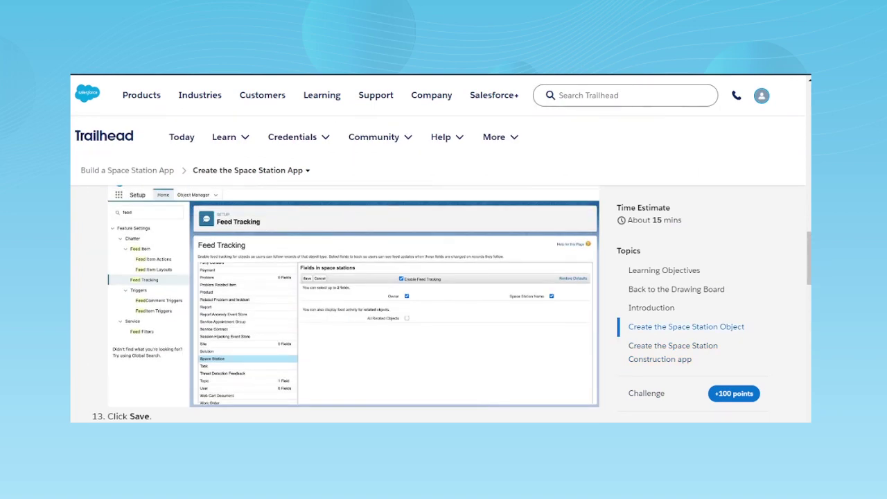
scroll(138, 291, up, 1)
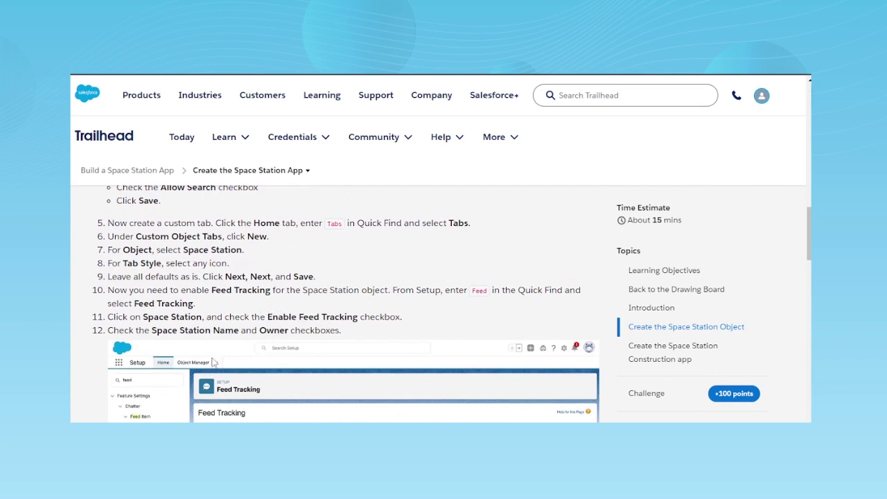
scroll(214, 363, up, 3)
scroll(249, 362, up, 1)
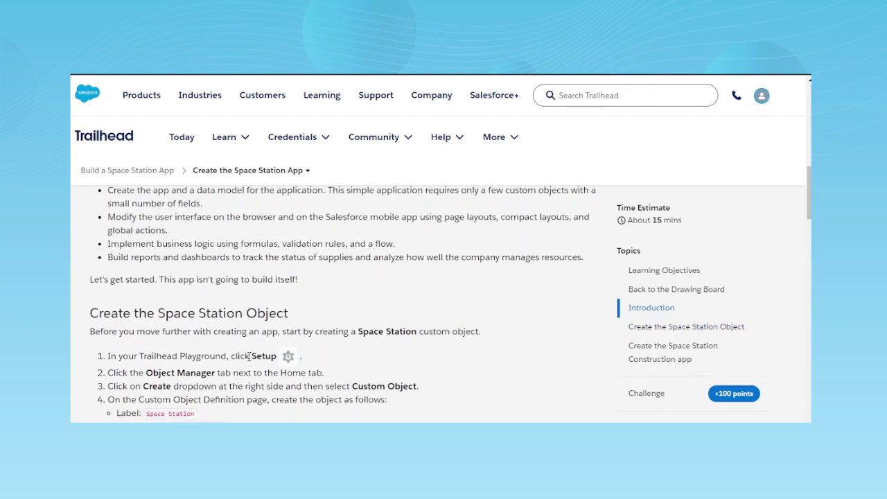
Copy the app name Space Station Construction from Trailhead's instructions for the new Lightning app.
scroll(249, 357, down, 10)
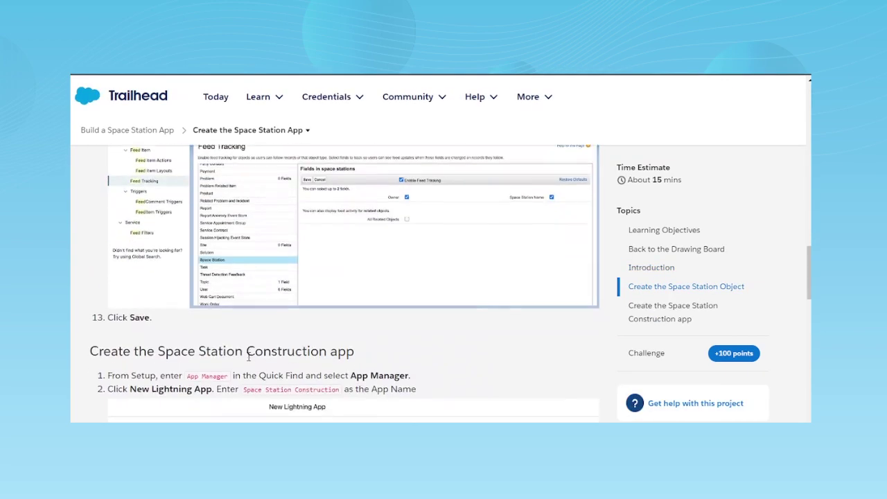
scroll(244, 363, down, 1)
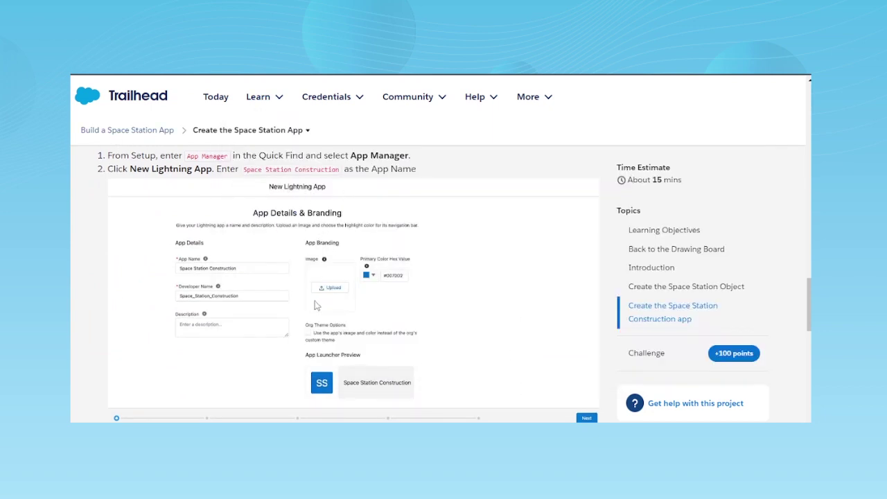
scroll(312, 307, up, 1)
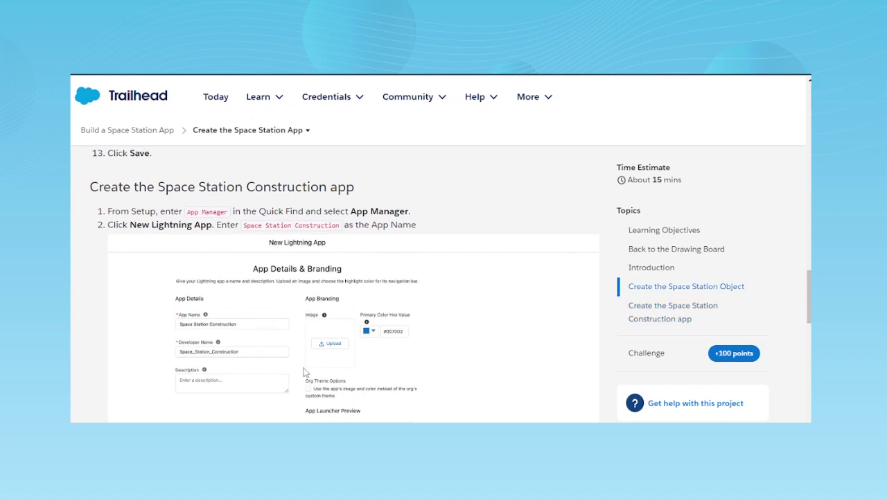
scroll(305, 373, up, 1)
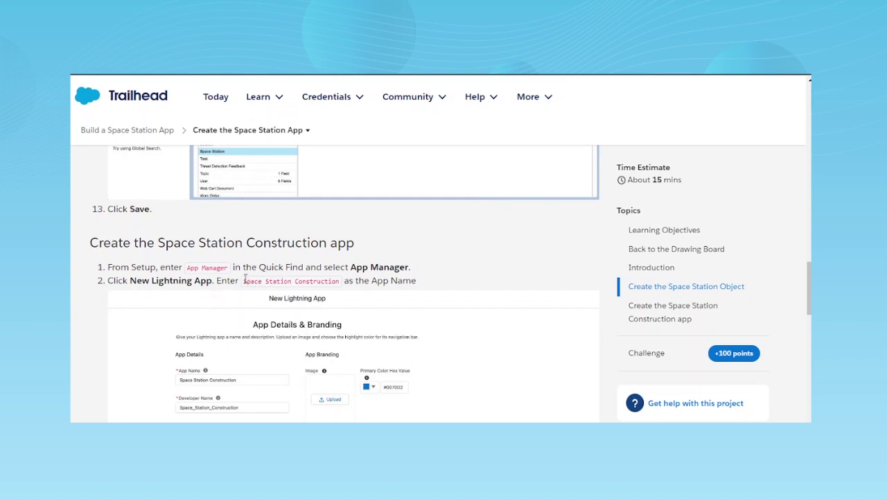
drag(244, 278, 342, 280)
key(ctrl+c)
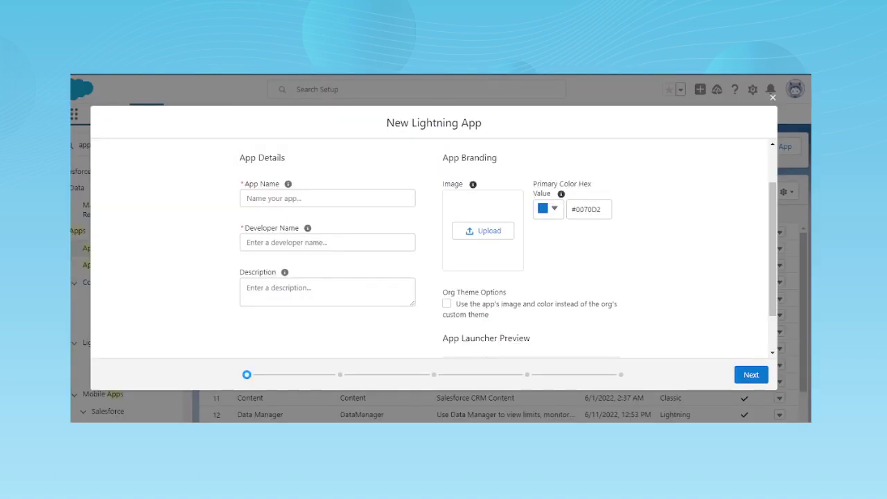
Enter Space Station Construction as the new Lightning app's name.
click(330, 196)
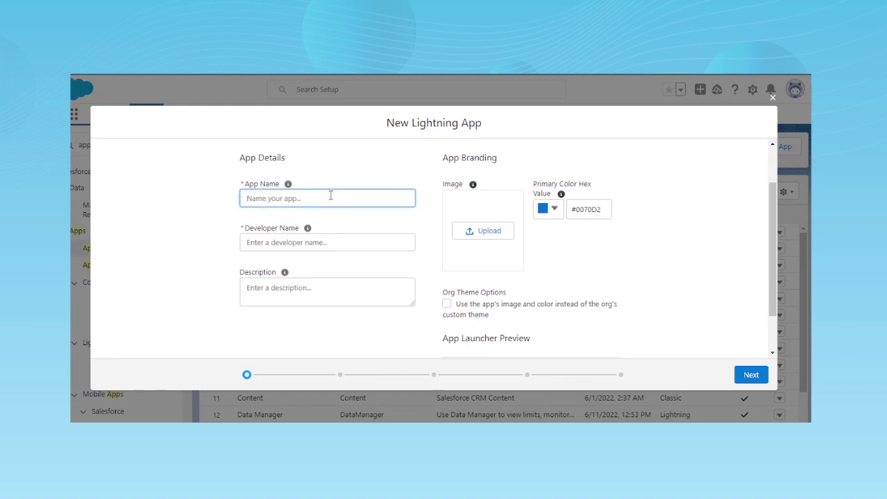
text(V)
key(BackSpace)
key(ctrl+v)
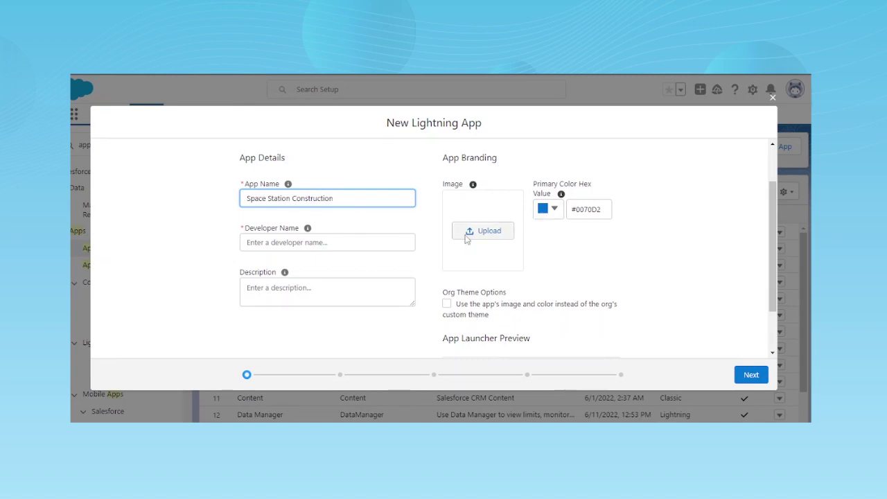
Change the Space Station Construction app's primary branding color to black, #000000.
scroll(467, 238, down, 2)
scroll(479, 264, up, 4)
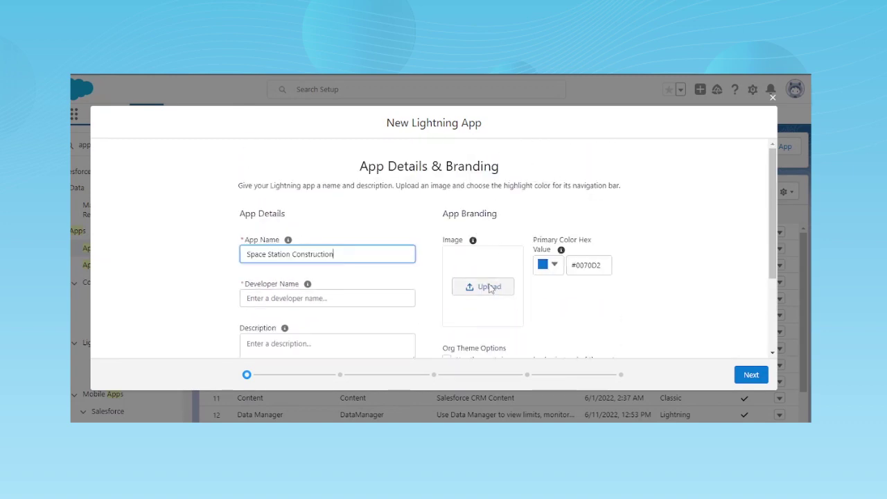
scroll(489, 289, down, 2)
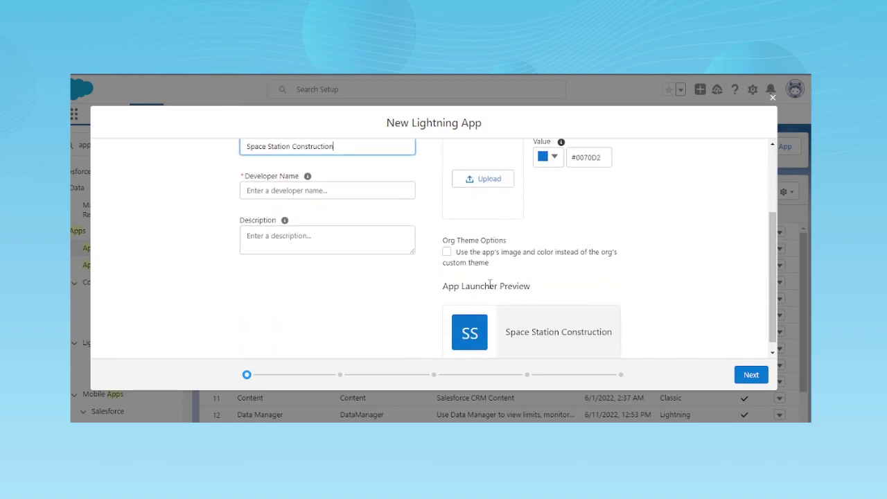
scroll(441, 293, down, 1)
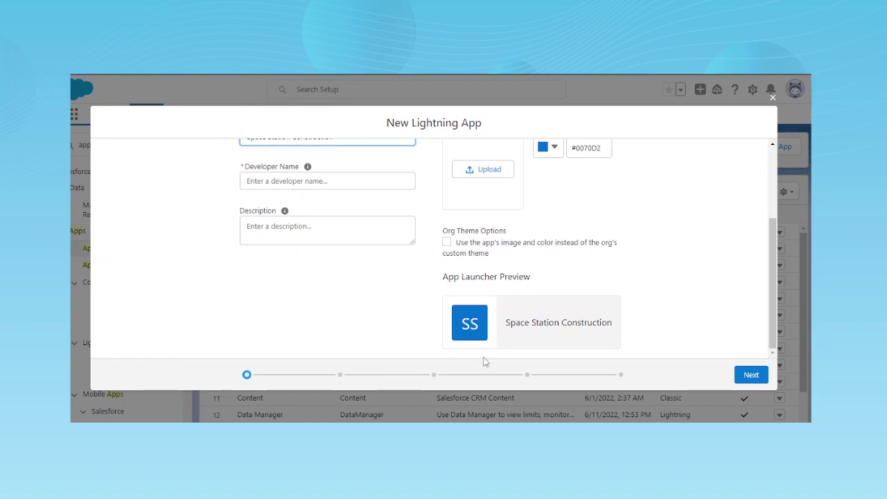
scroll(485, 350, up, 3)
scroll(485, 350, down, 3)
scroll(463, 215, up, 3)
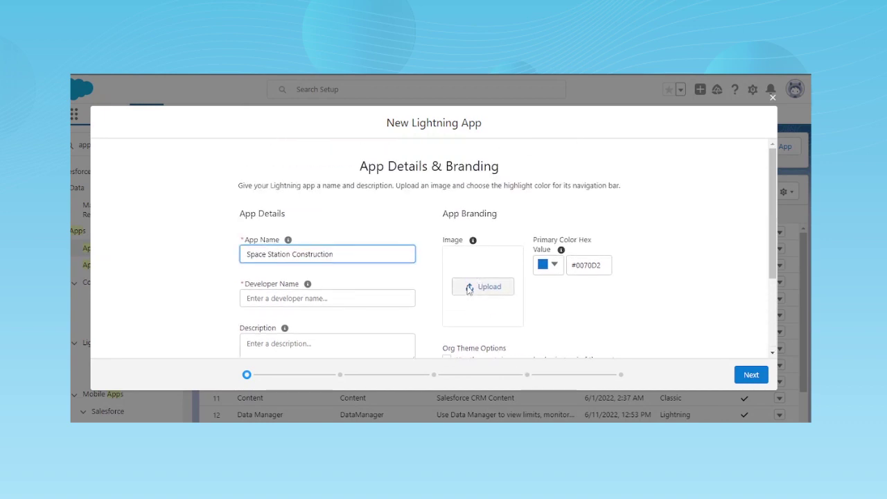
click(554, 266)
scroll(573, 298, down, 1)
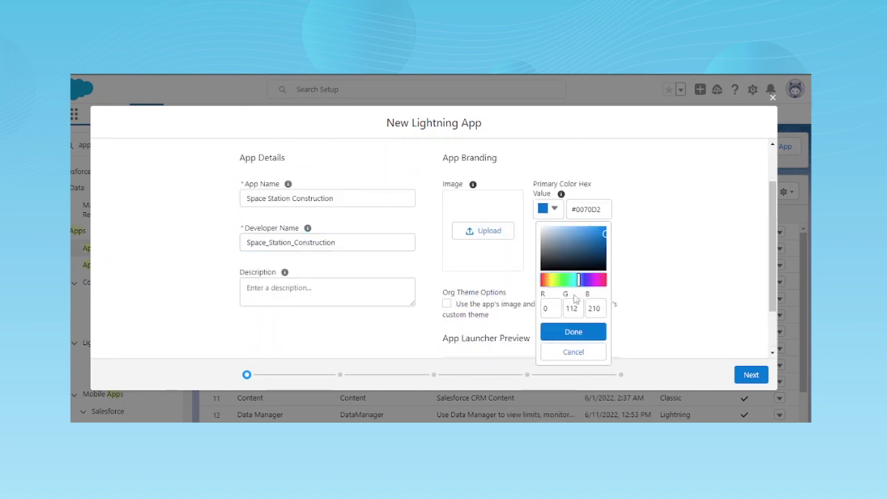
click(603, 280)
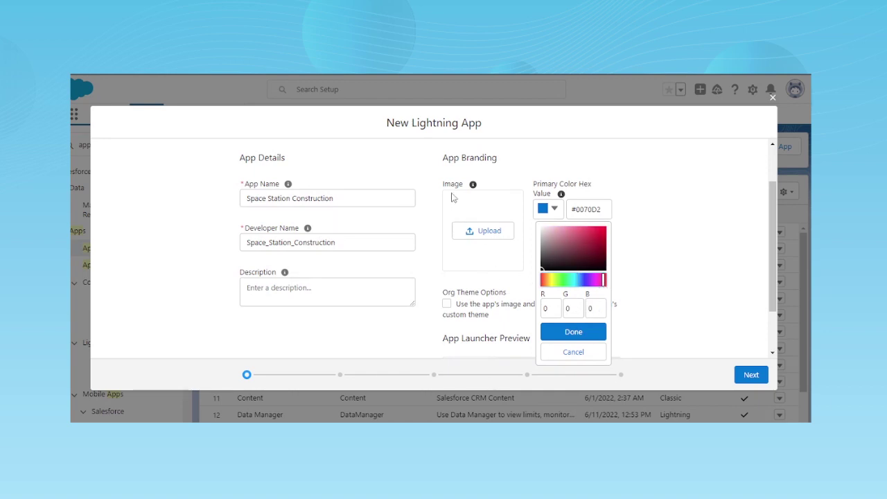
scroll(505, 306, down, 1)
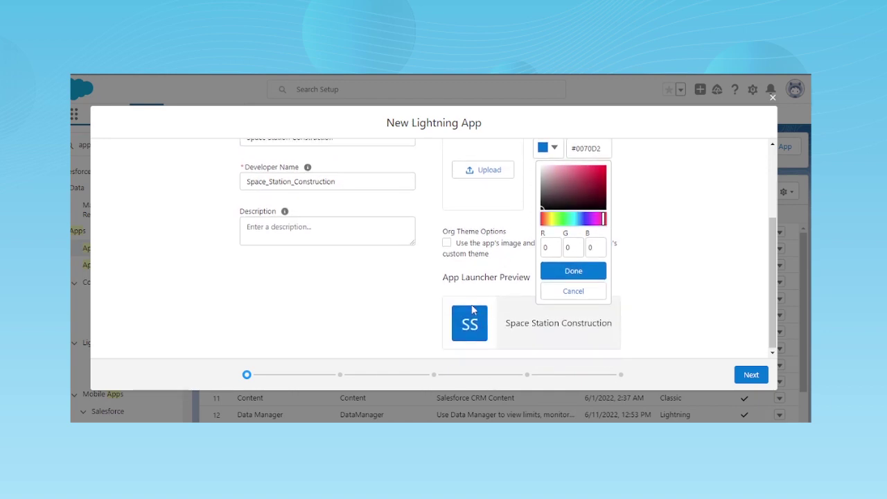
click(573, 270)
scroll(532, 316, down, 2)
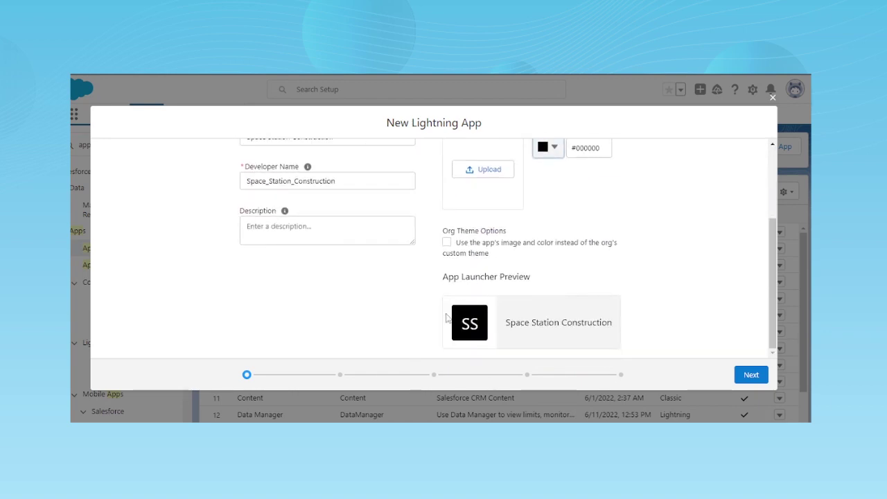
scroll(462, 337, up, 3)
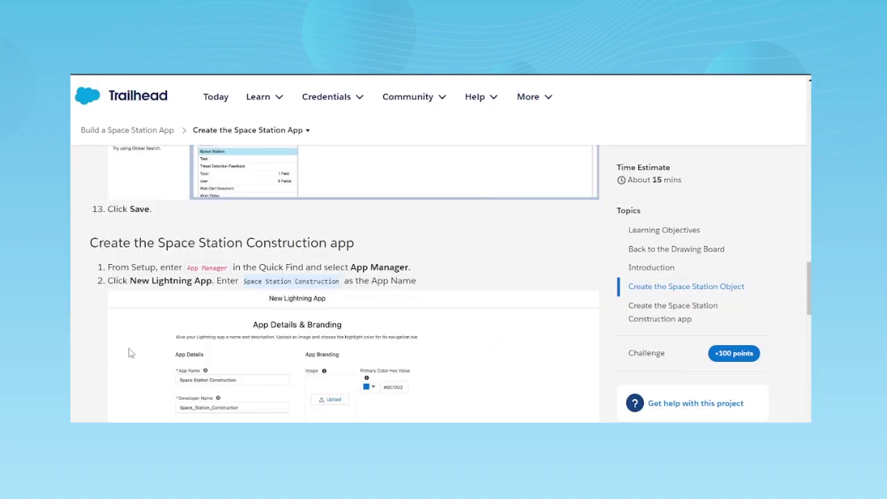
Check the remaining Construction app instructions in Trailhead, and return to Salesforce to advance the new app to App Options.
scroll(353, 323, down, 3)
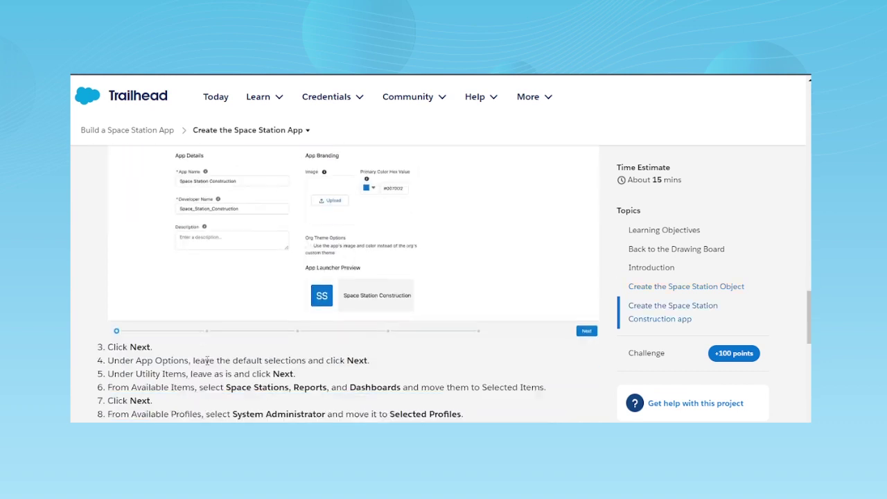
scroll(206, 361, down, 1)
scroll(282, 354, down, 2)
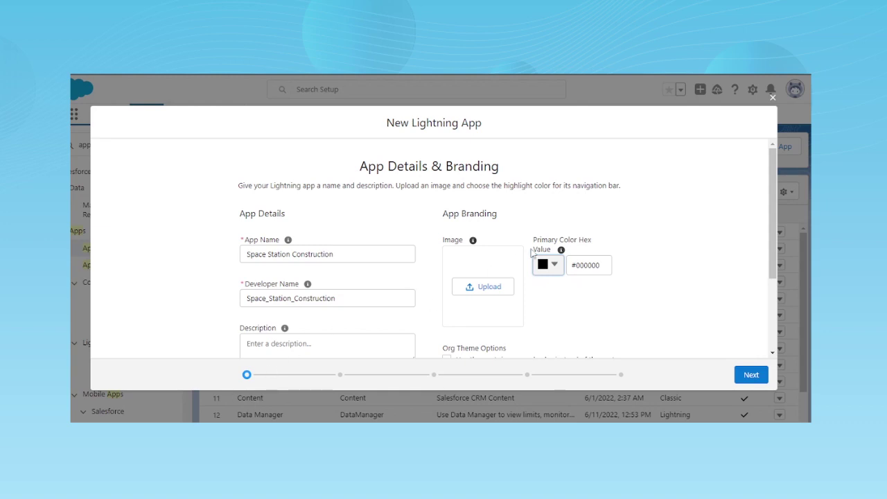
scroll(415, 314, down, 3)
click(740, 375)
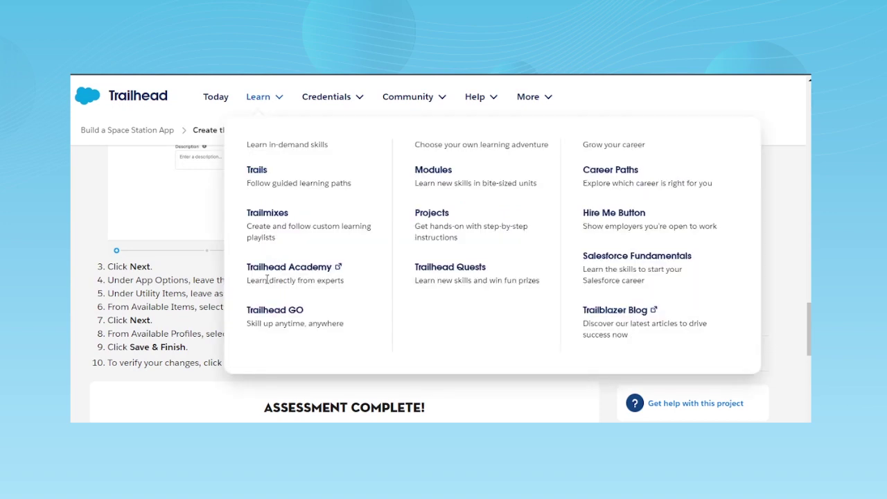
Recheck Trailhead's instructions, and in Salesforce keep the default App Options and Utility Items to reach Navigation Items.
scroll(179, 341, up, 4)
scroll(177, 341, down, 4)
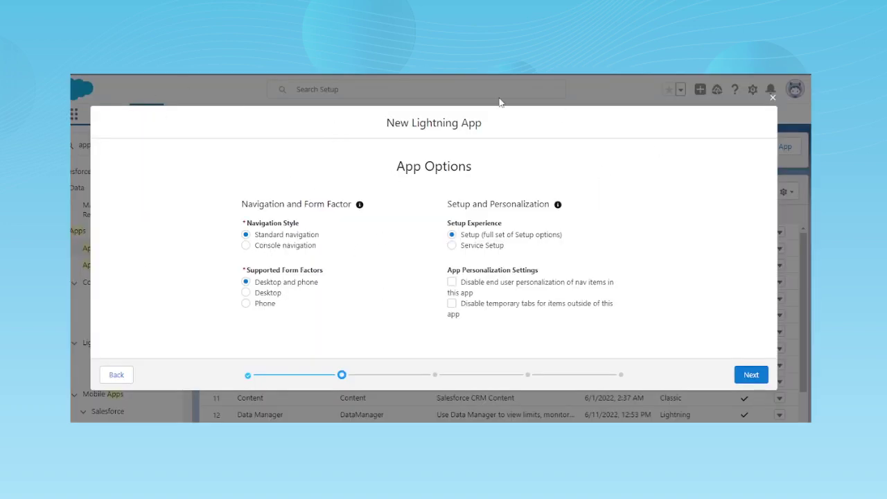
click(757, 377)
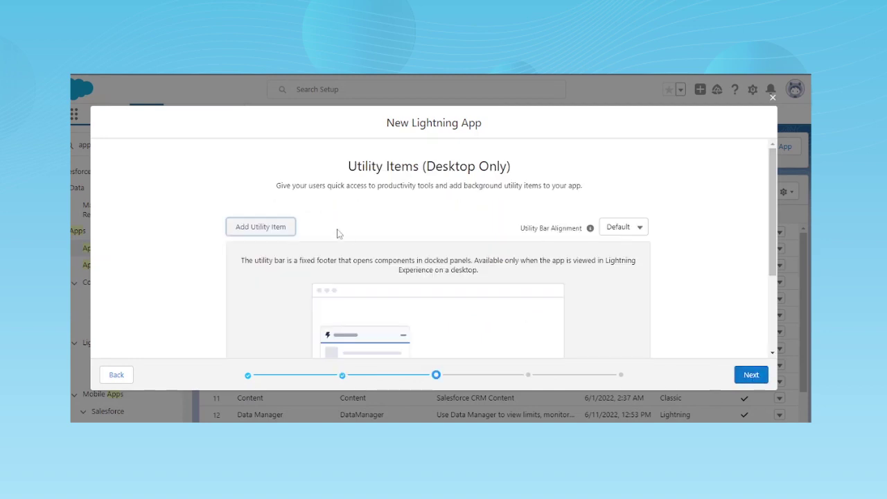
scroll(375, 283, down, 3)
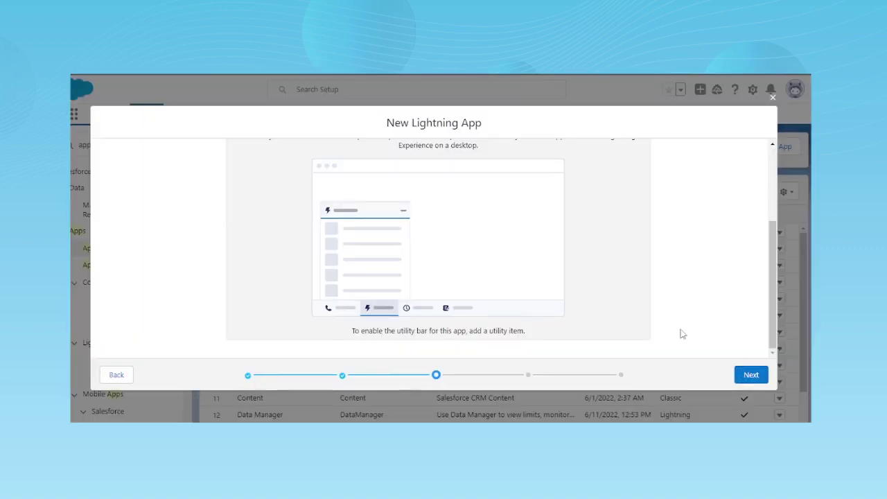
click(740, 374)
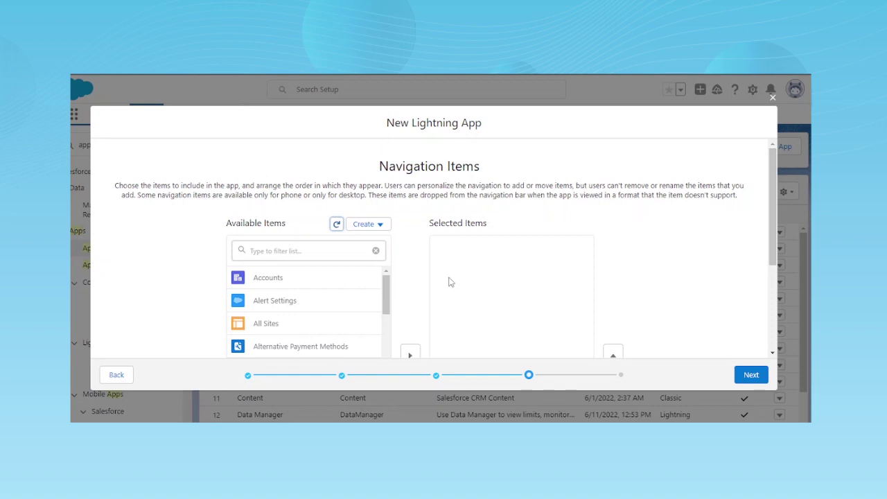
Filter the available navigation items for "batt" and add Battle stations to the app's selected items.
click(319, 252)
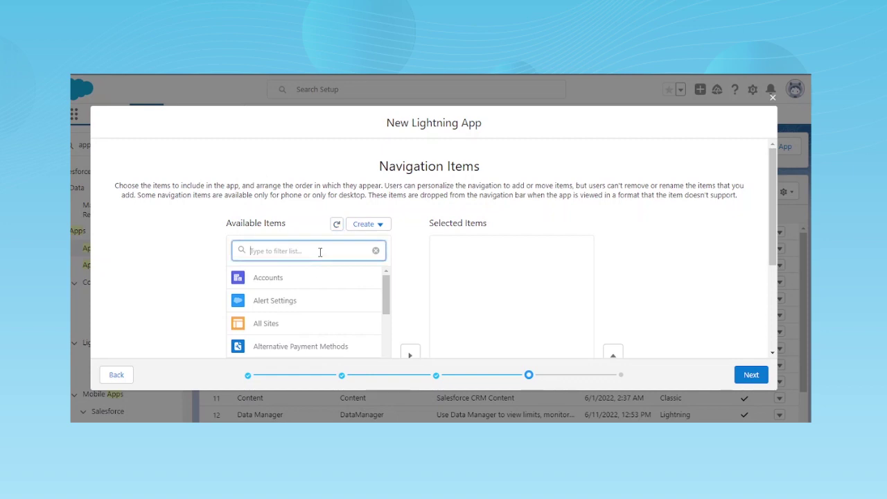
text(ba)
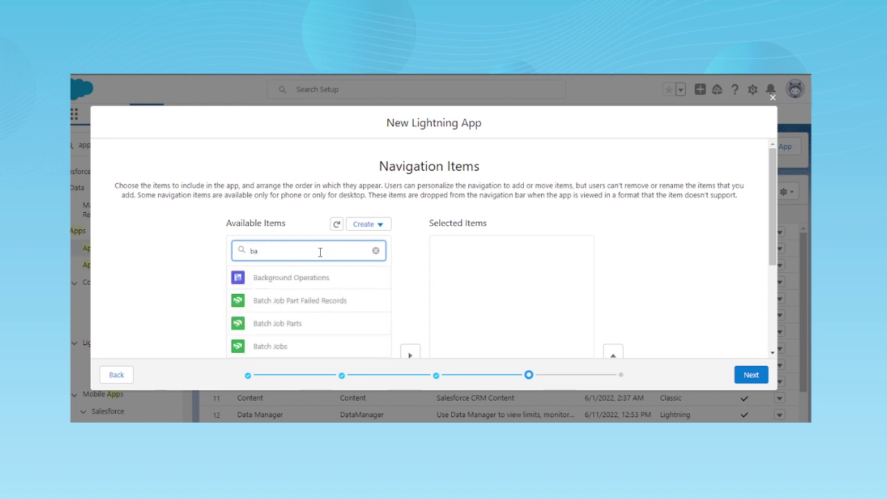
text(tt)
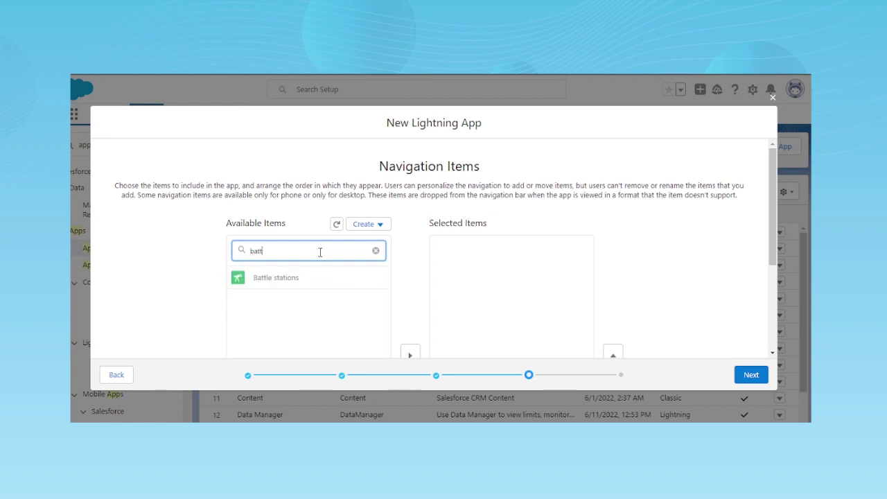
click(272, 281)
scroll(277, 291, down, 2)
click(409, 228)
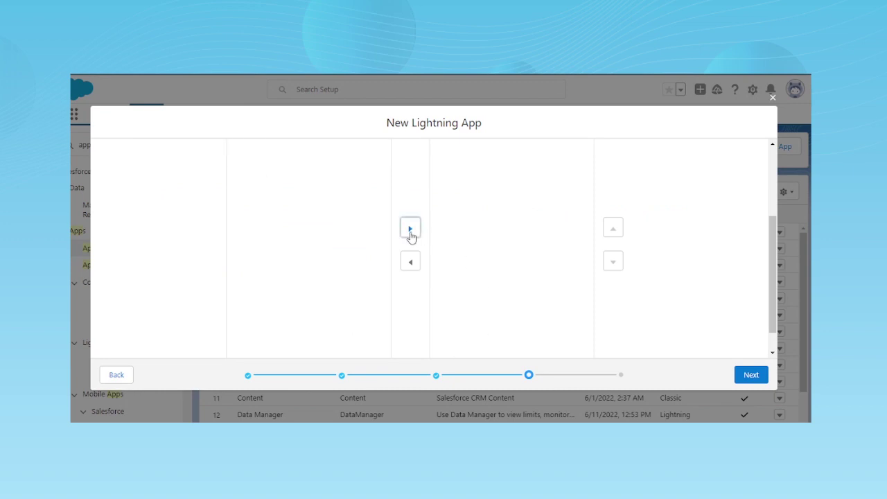
scroll(363, 353, up, 2)
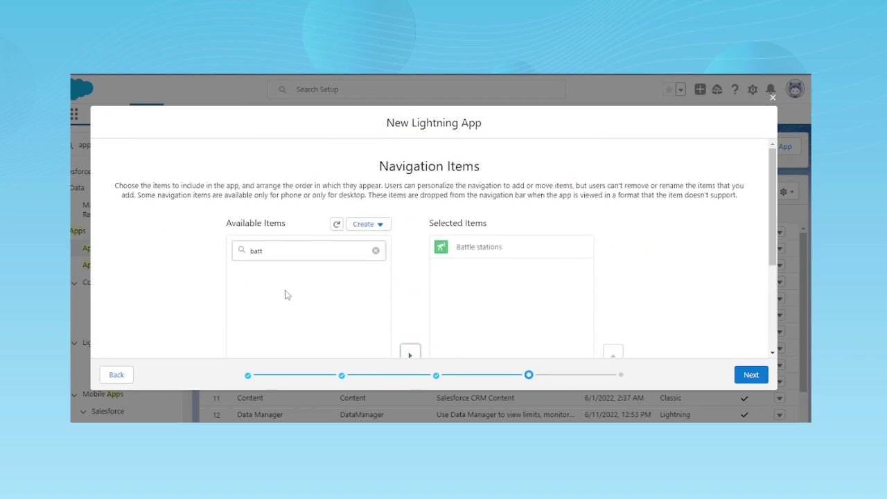
Check the required navigation items in Trailhead, and back in Salesforce find Reports and add it to the selected items.
double_click(270, 251)
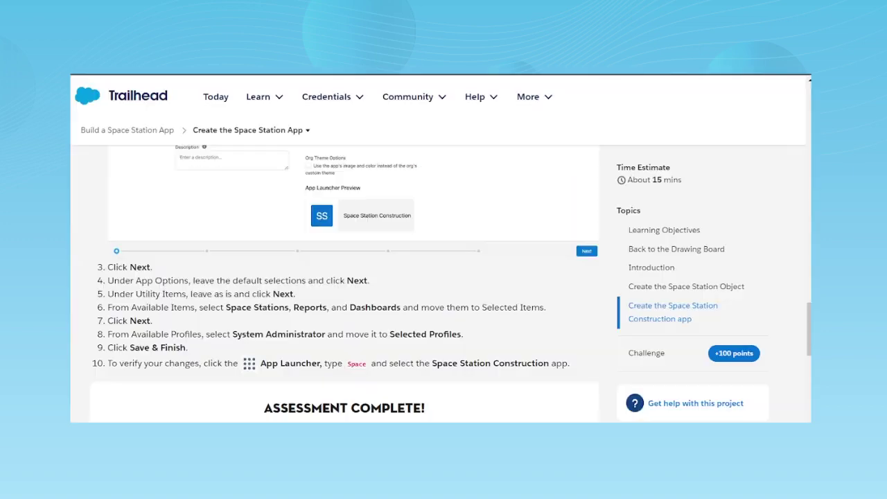
scroll(375, 326, up, 3)
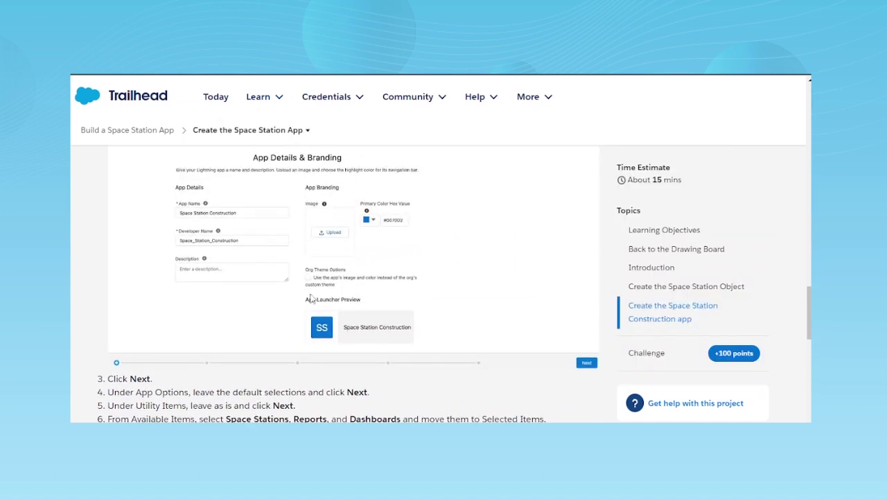
scroll(347, 325, down, 3)
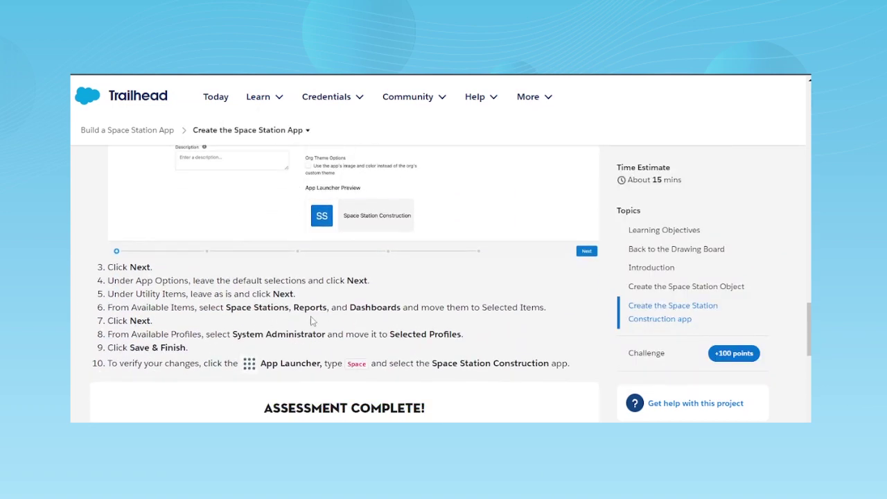
double_click(310, 310)
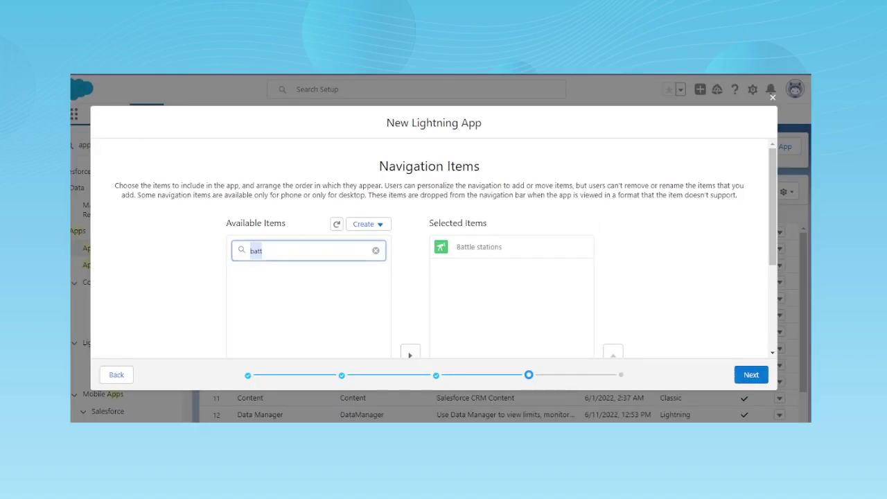
double_click(272, 258)
text(report)
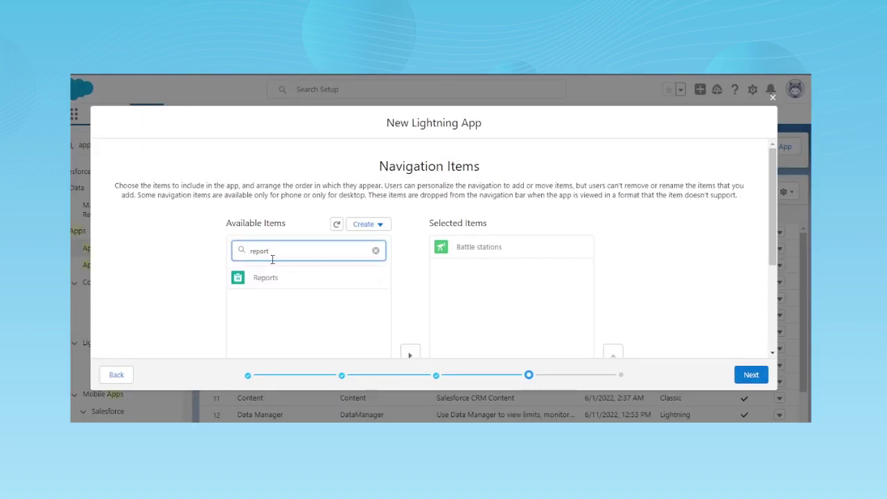
scroll(277, 274, down, 2)
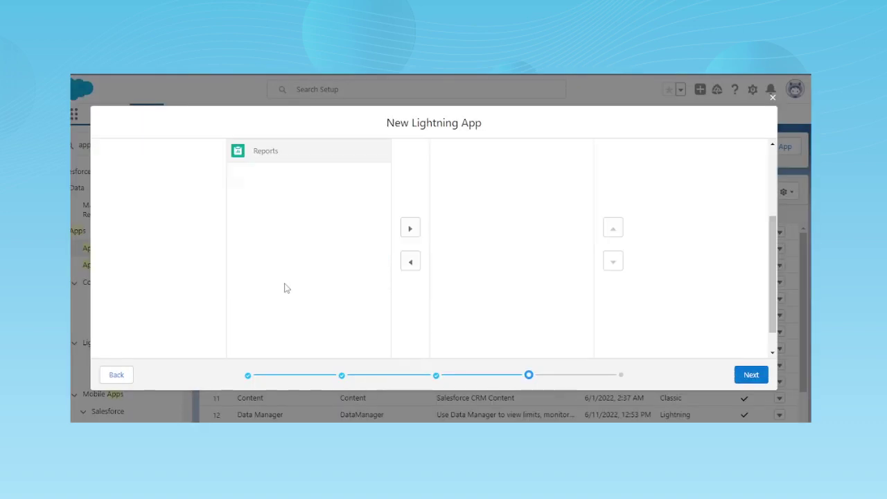
click(412, 227)
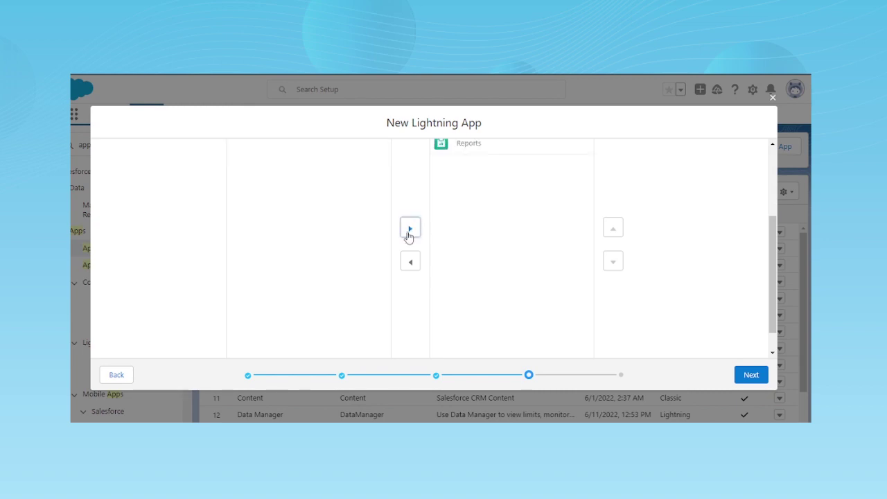
Replace the item filter with "dashboards" and add Dashboards to the app's selected navigation items.
scroll(355, 232, up, 2)
click(326, 238)
key(BackSpace)
key(BackSpace)
key(BackSpace)
key(BackSpace)
key(BackSpace)
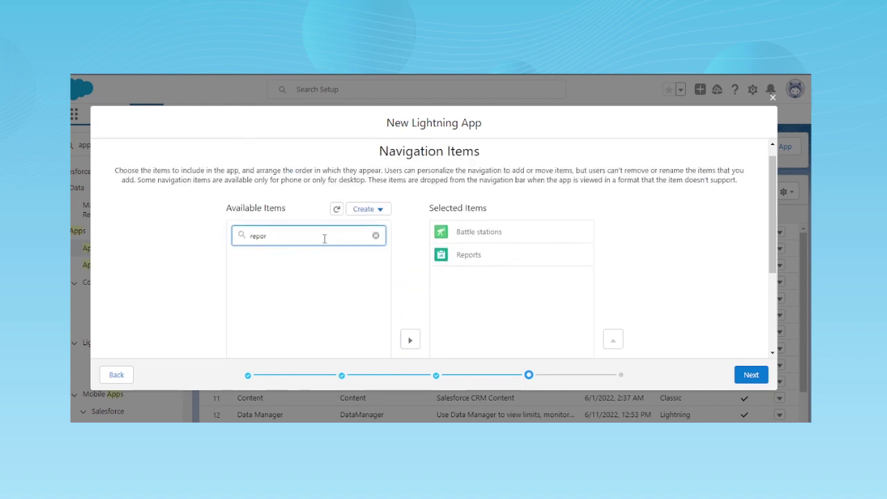
key(BackSpace)
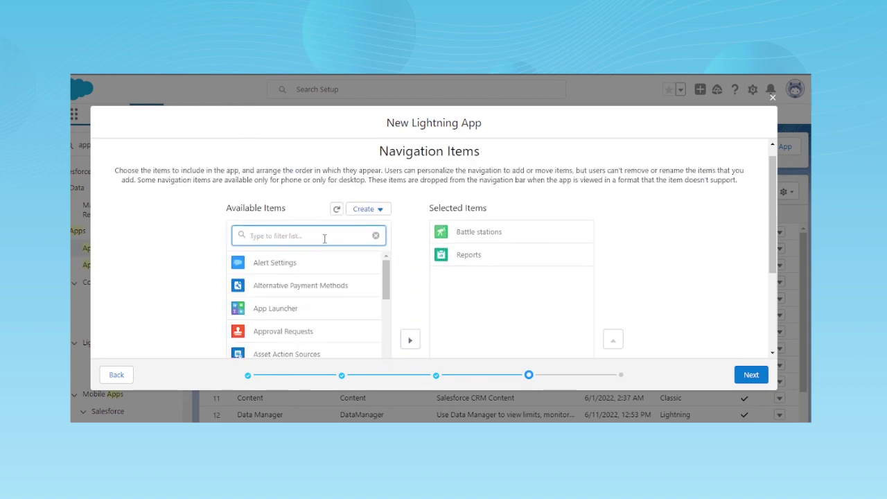
text(dashboa)
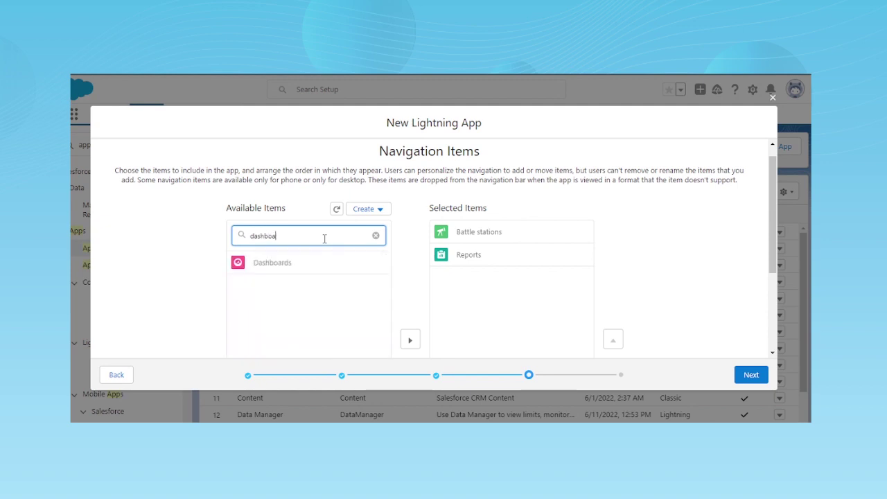
text(rds)
scroll(320, 273, down, 2)
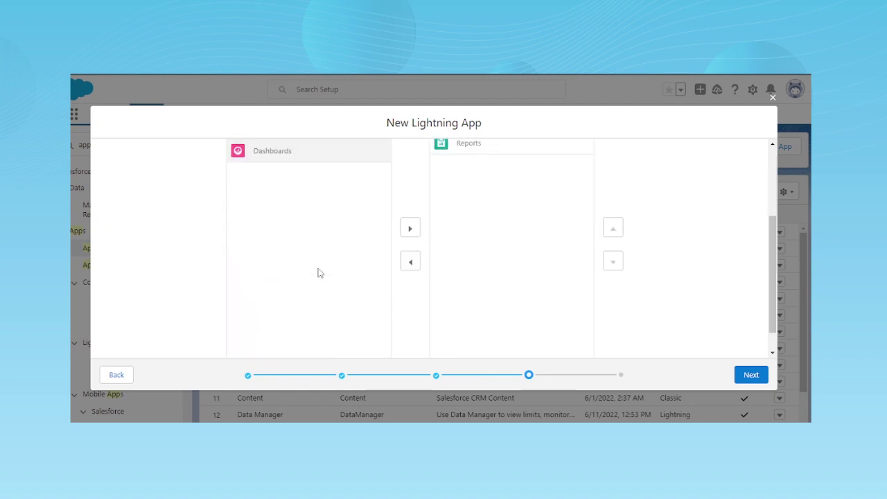
click(411, 226)
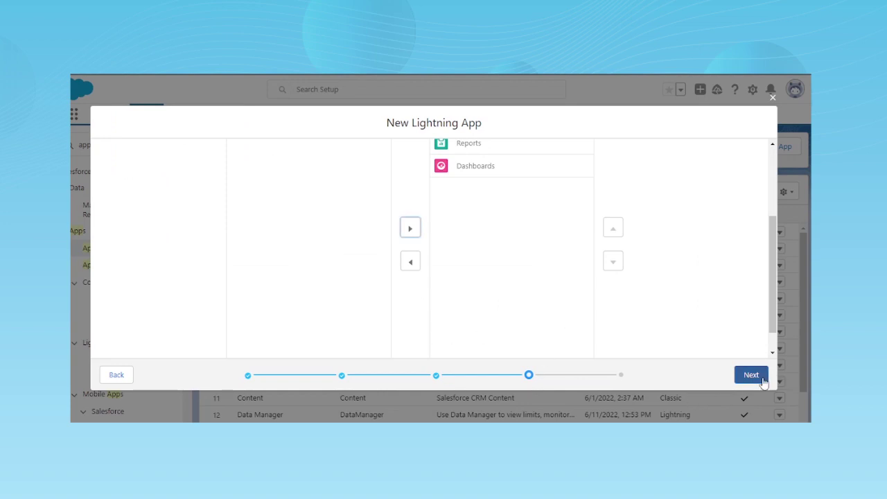
Continue to User Profiles, check Trailhead's required profile, and add System Administrator to the selected profiles using the filter "syste".
click(755, 376)
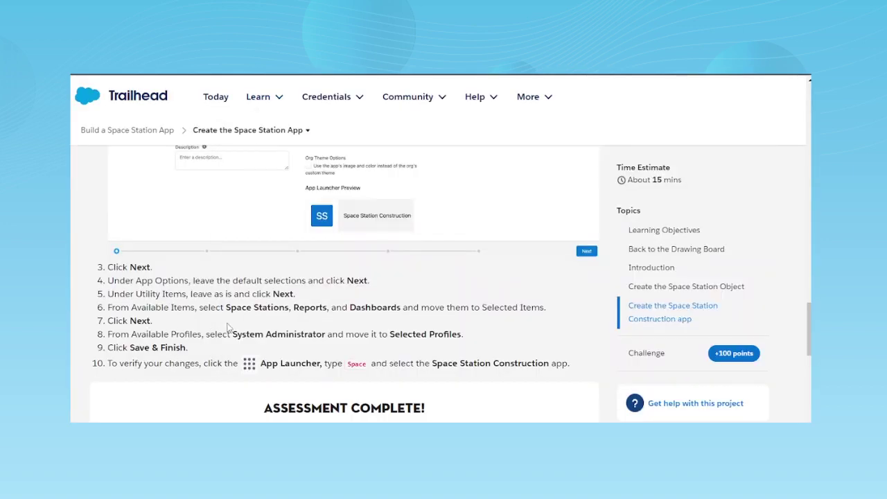
drag(234, 333, 309, 338)
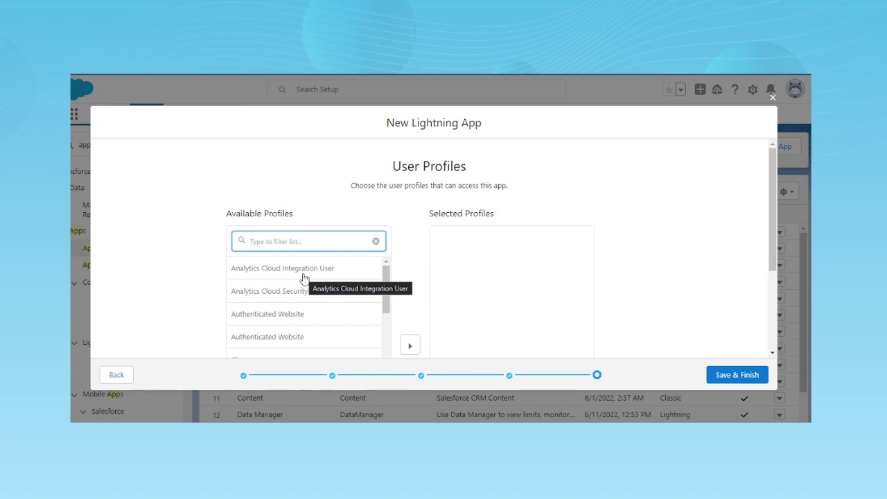
text(sys)
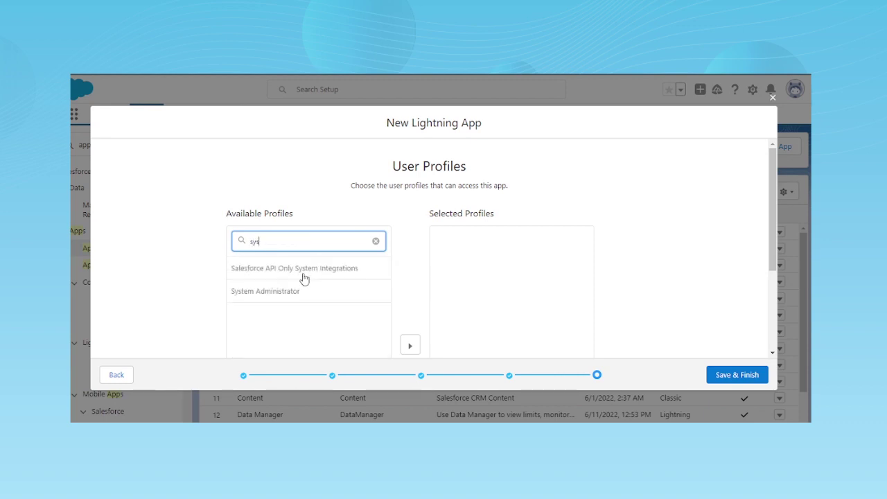
text(te)
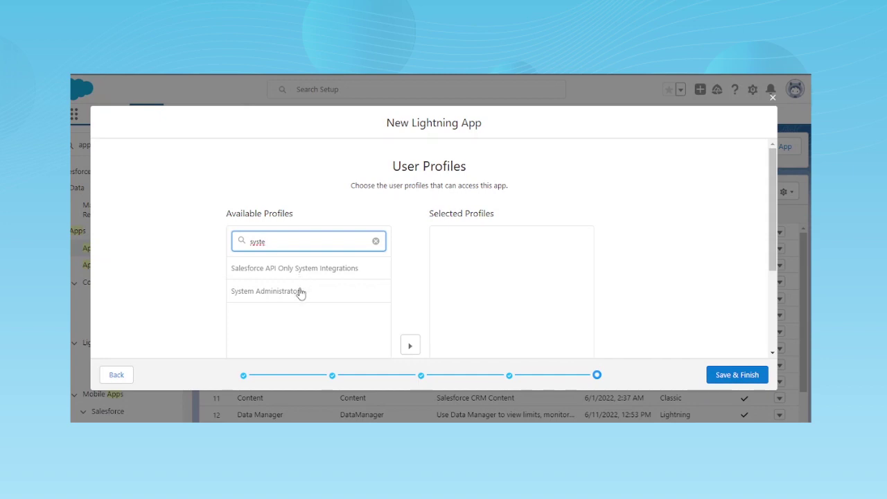
click(296, 291)
scroll(297, 291, down, 2)
click(410, 228)
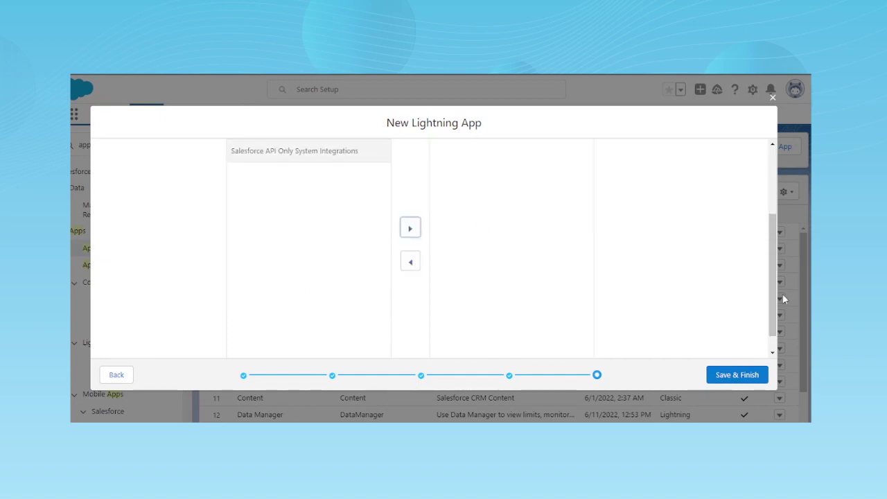
drag(774, 281, 774, 213)
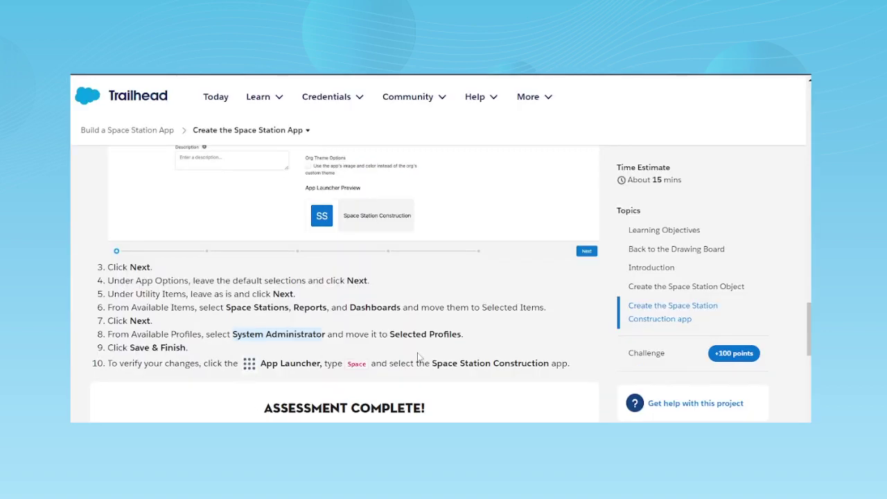
Return to the Build a Space Station App project overview in Trailhead and open the Build the Object Model unit.
scroll(220, 362, down, 4)
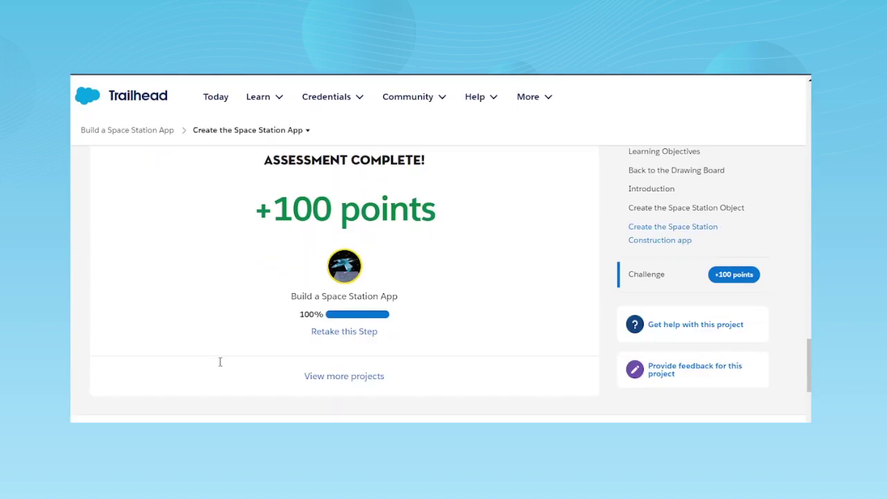
scroll(220, 366, up, 15)
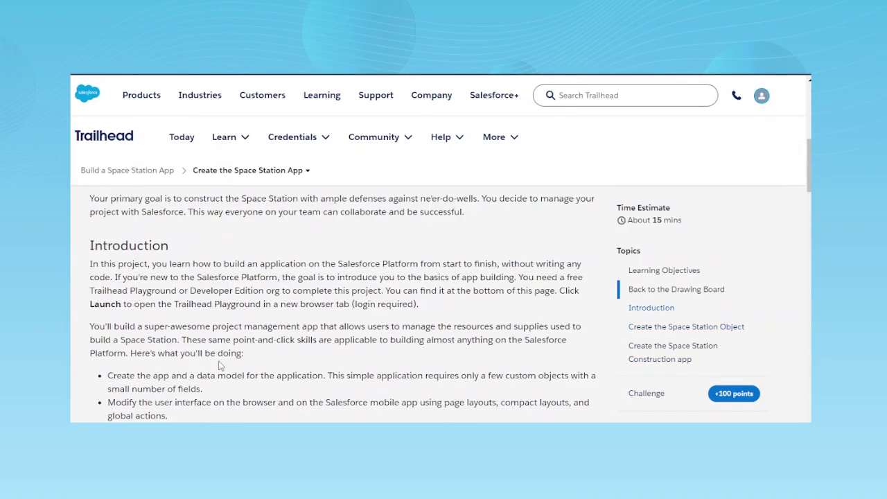
click(127, 173)
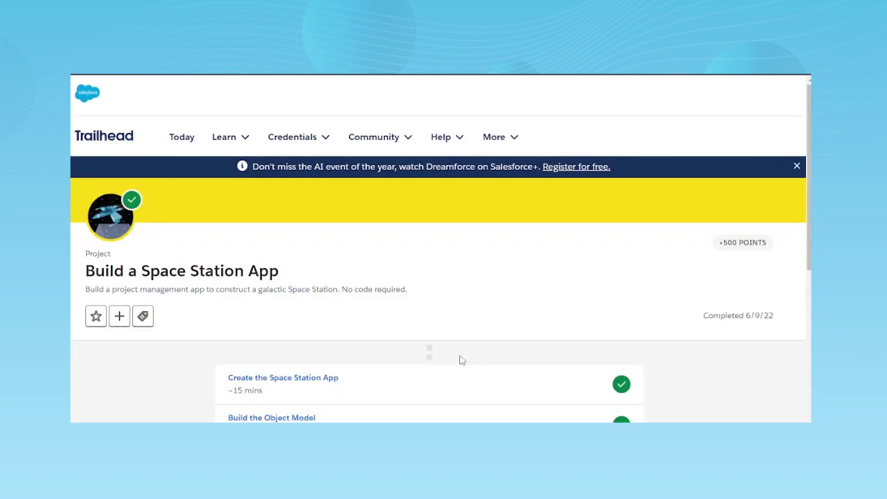
scroll(368, 390, down, 2)
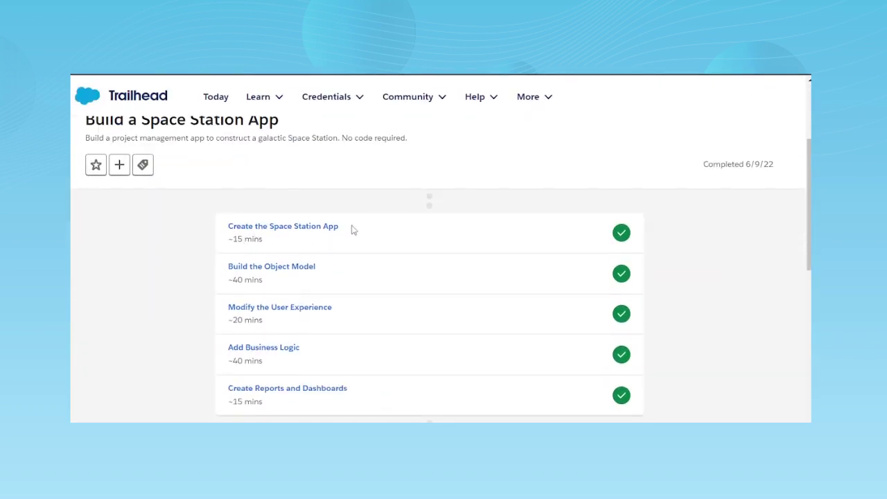
click(278, 272)
Read the unit's explanation of standard and custom objects, its Data Model section, and the object relationship diagram.
scroll(278, 274, down, 3)
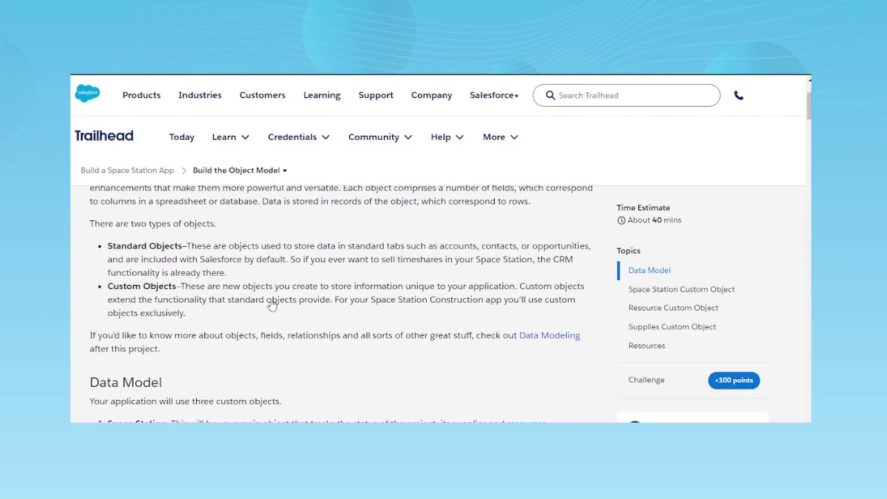
scroll(263, 321, up, 1)
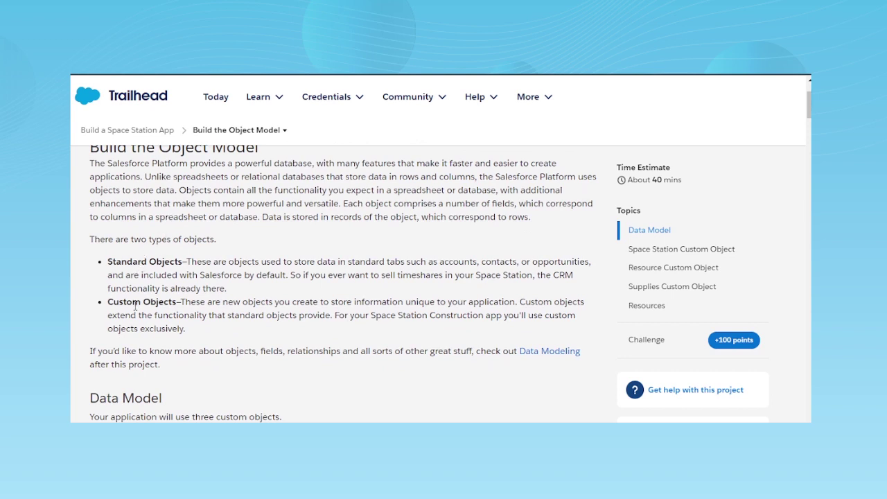
scroll(142, 278, down, 1)
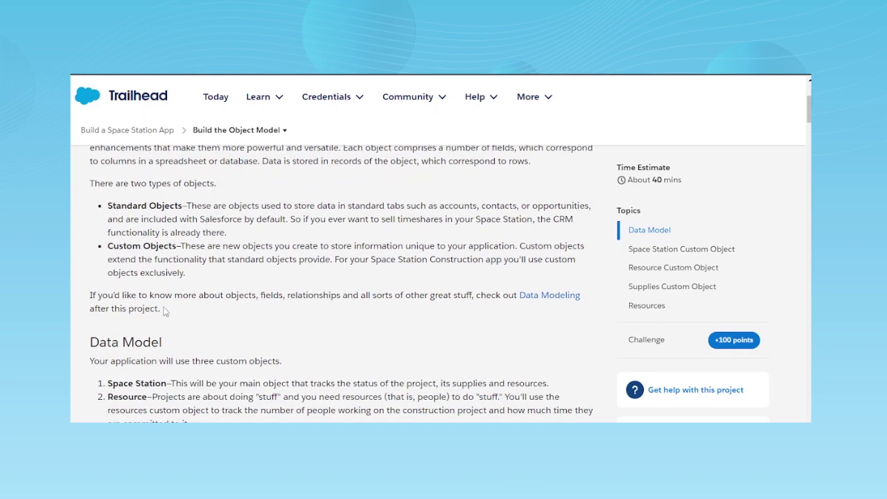
scroll(381, 285, down, 1)
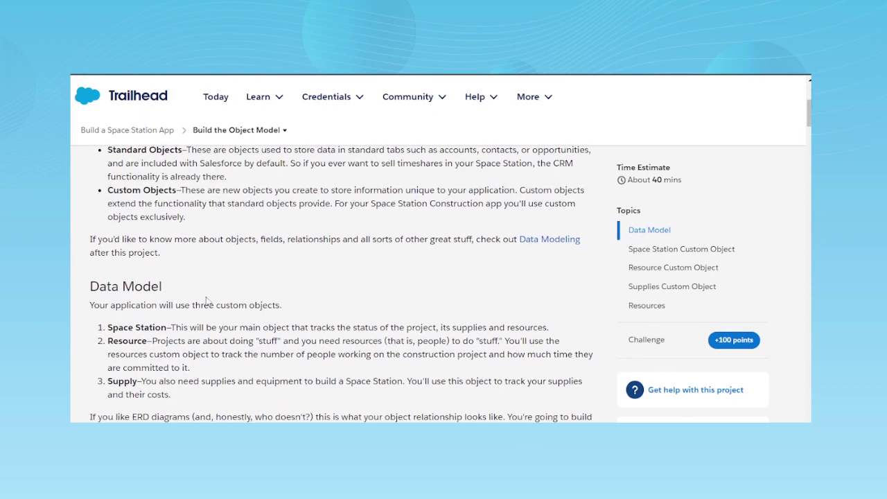
scroll(205, 300, down, 1)
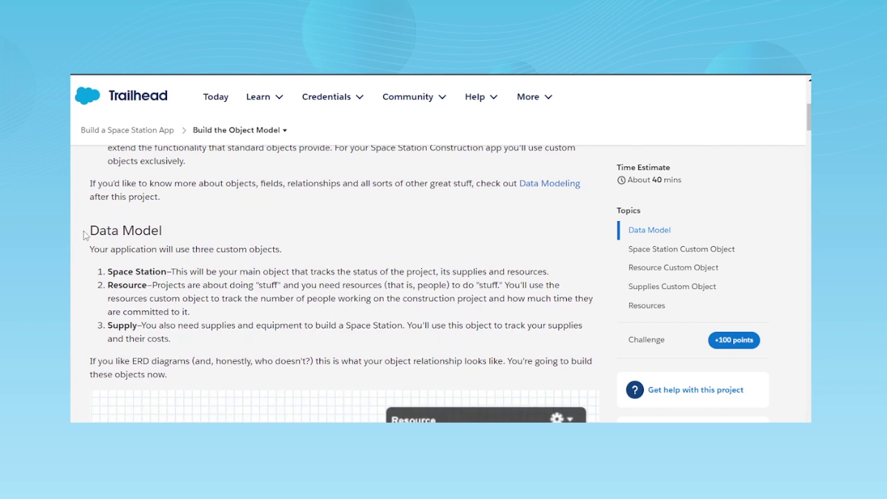
drag(86, 235, 173, 238)
click(442, 191)
drag(109, 286, 147, 286)
drag(108, 326, 132, 325)
scroll(156, 309, down, 10)
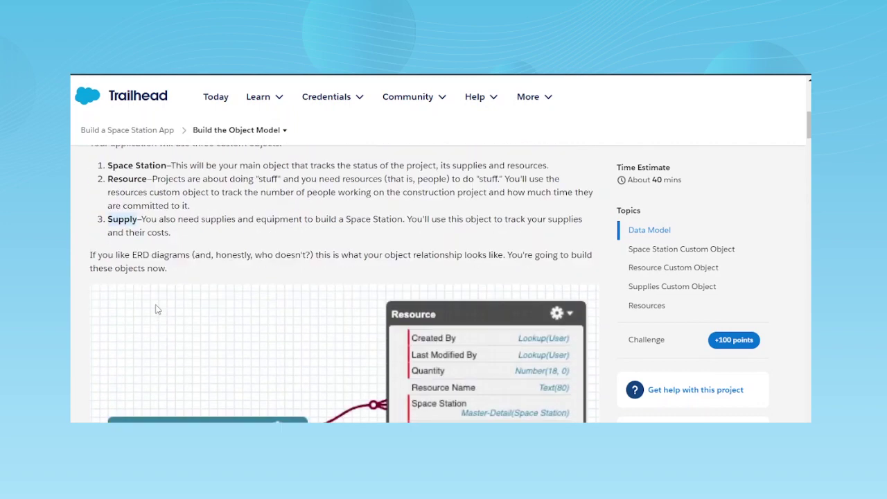
scroll(156, 309, down, 2)
scroll(163, 305, up, 4)
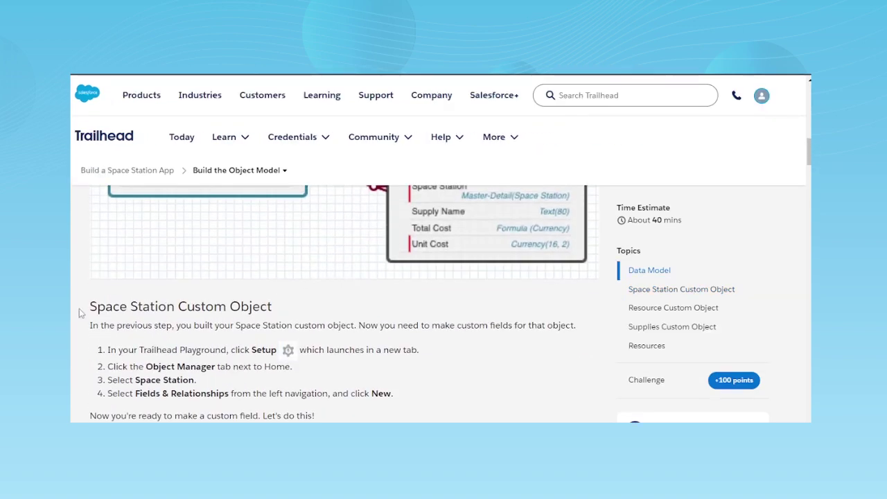
Review the Space Station Custom Object instructions, including how to reach Fields & Relationships and add a Project Status field.
scroll(375, 312, down, 2)
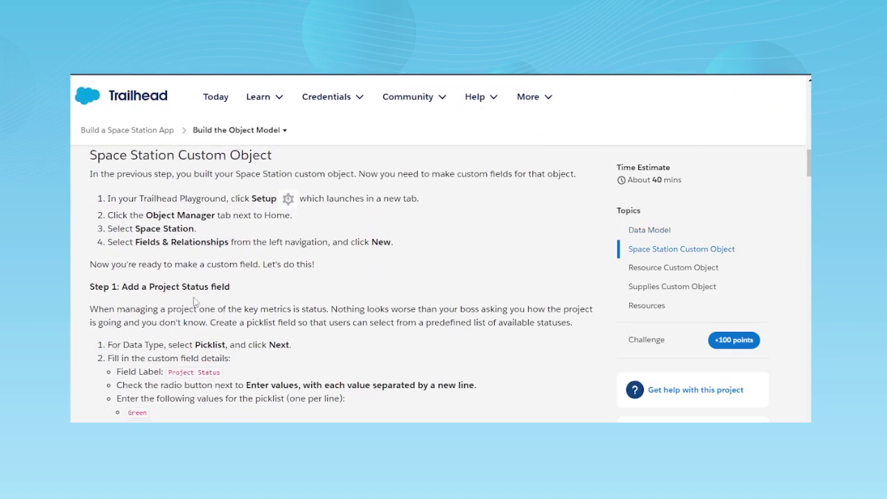
scroll(238, 295, up, 1)
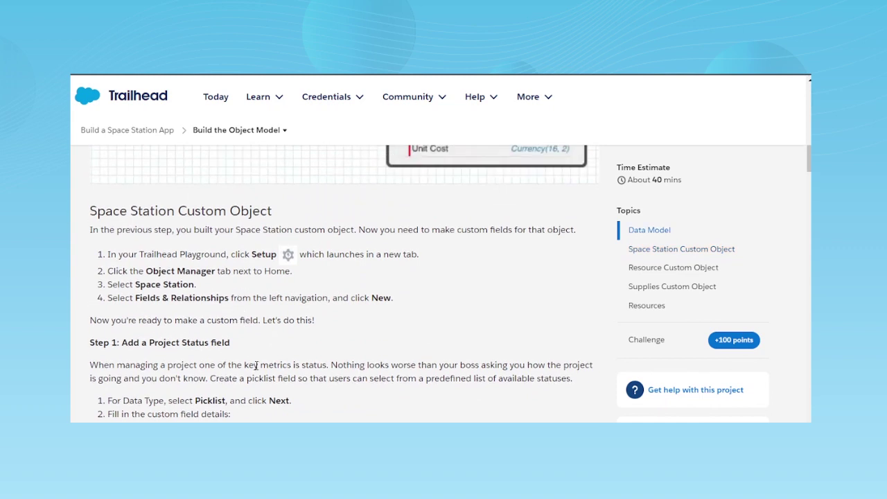
scroll(216, 349, down, 2)
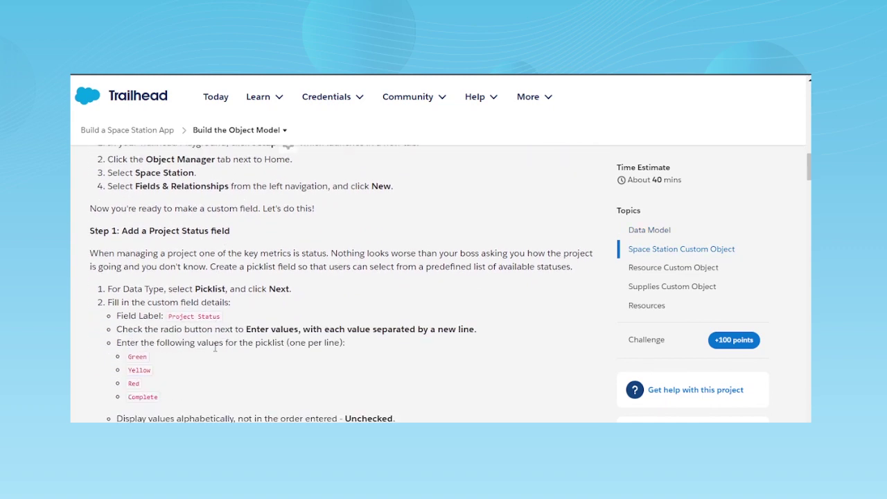
scroll(216, 349, up, 2)
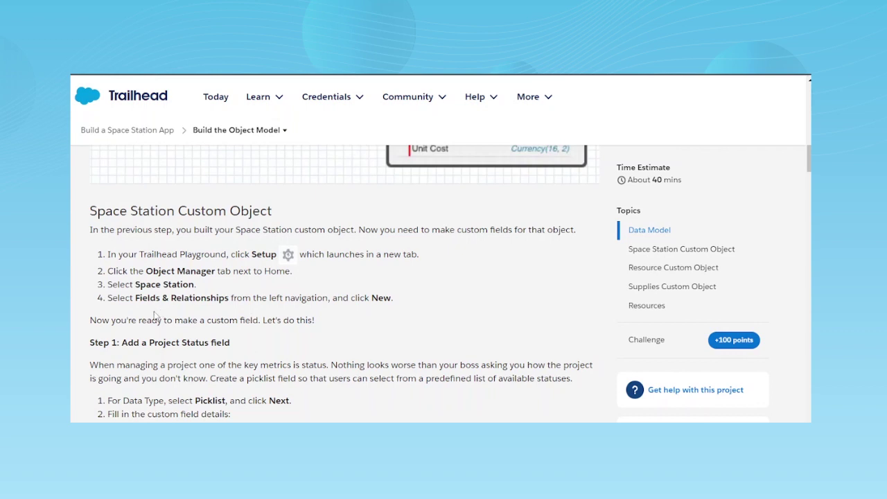
drag(136, 298, 224, 304)
drag(133, 280, 221, 291)
drag(134, 300, 266, 302)
click(212, 316)
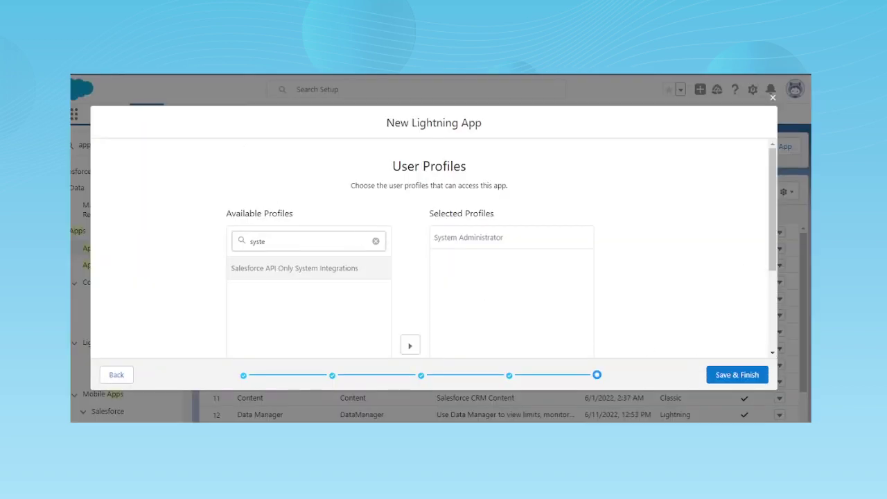
In Salesforce, leave the New Lightning App setup without saving and open Object Manager.
click(772, 97)
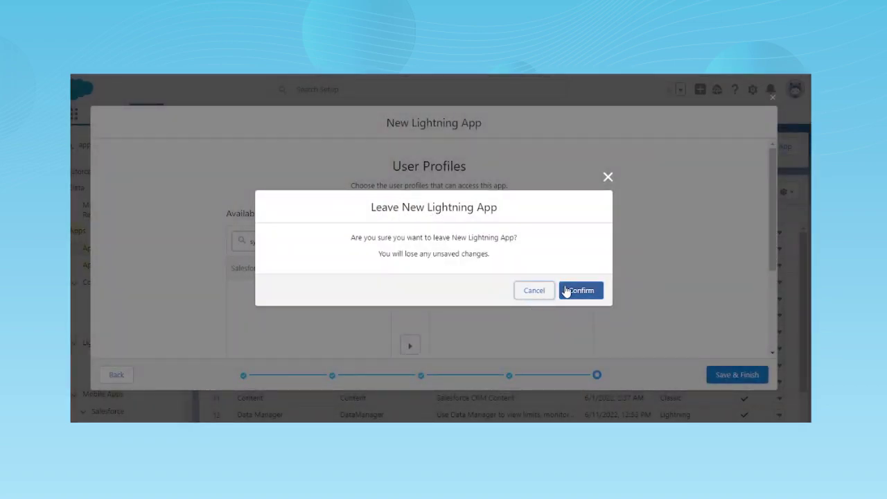
click(568, 291)
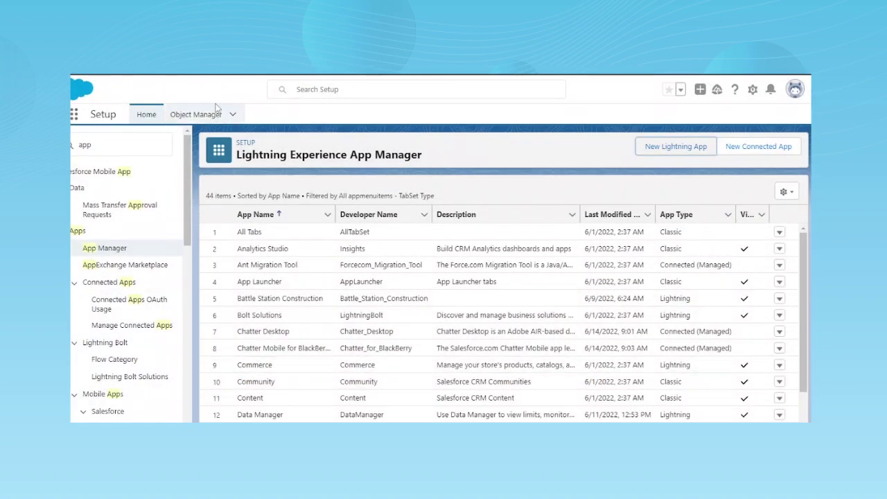
click(197, 117)
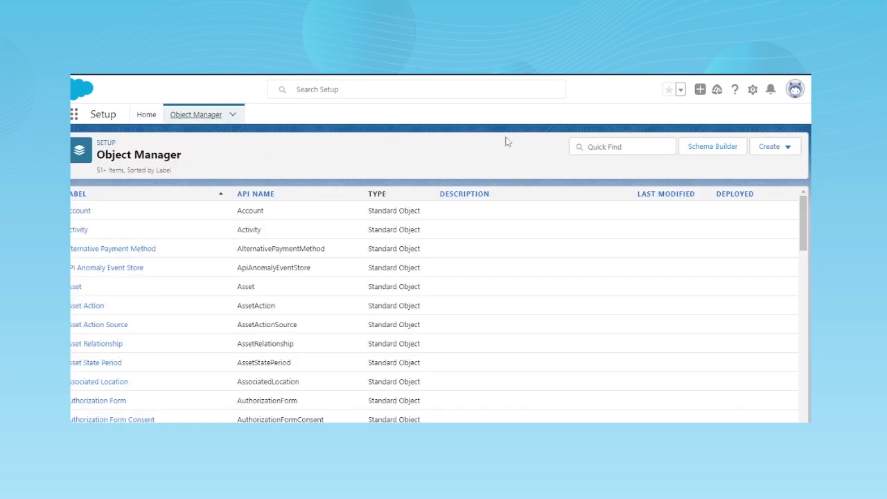
Search the objects for "battle" and open the Battle station object's Fields & Relationships.
click(594, 146)
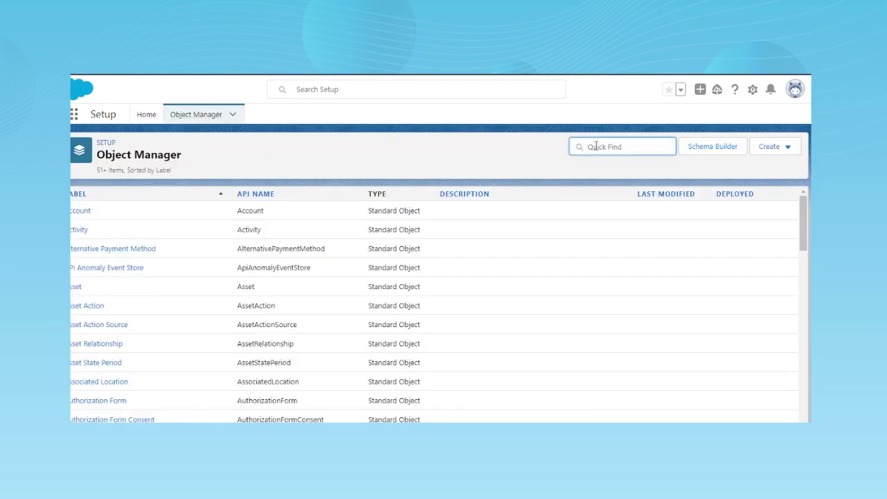
text(battle)
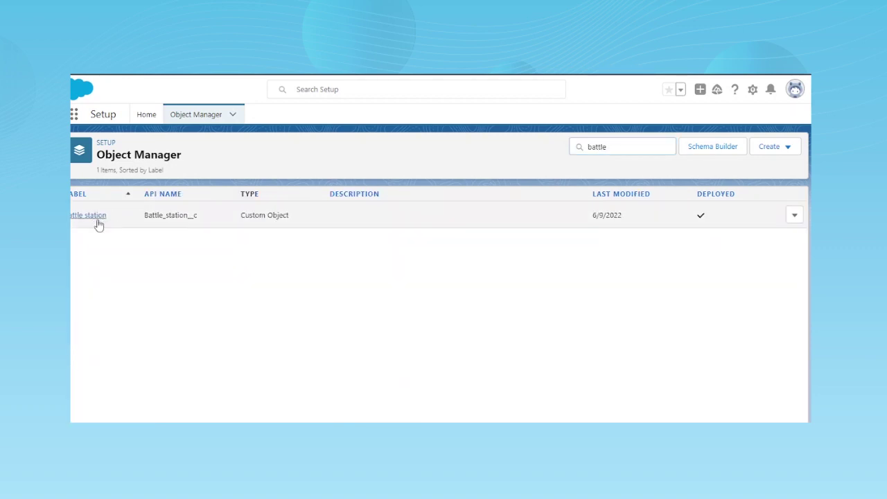
click(98, 219)
click(97, 212)
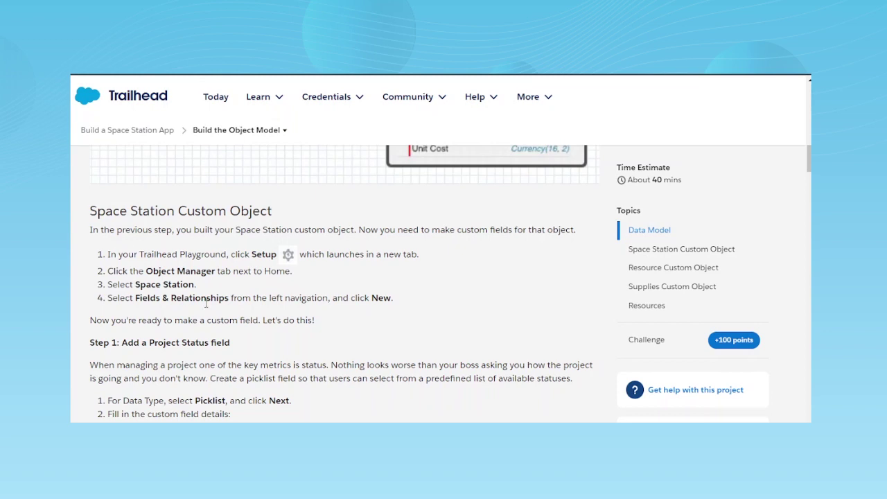
Check Trailhead's Project Status data type, and in Salesforce start a new Battle station field with the Picklist type and continue to its details.
scroll(212, 357, down, 1)
scroll(212, 357, down, 1)
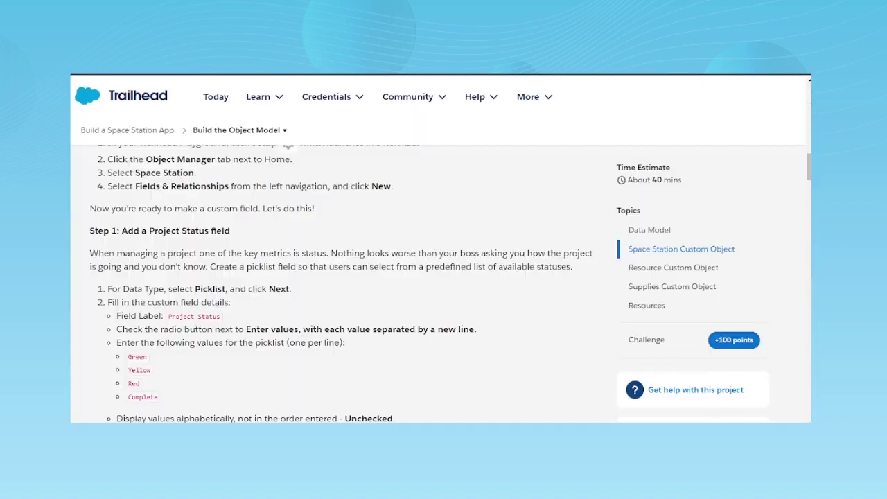
double_click(208, 289)
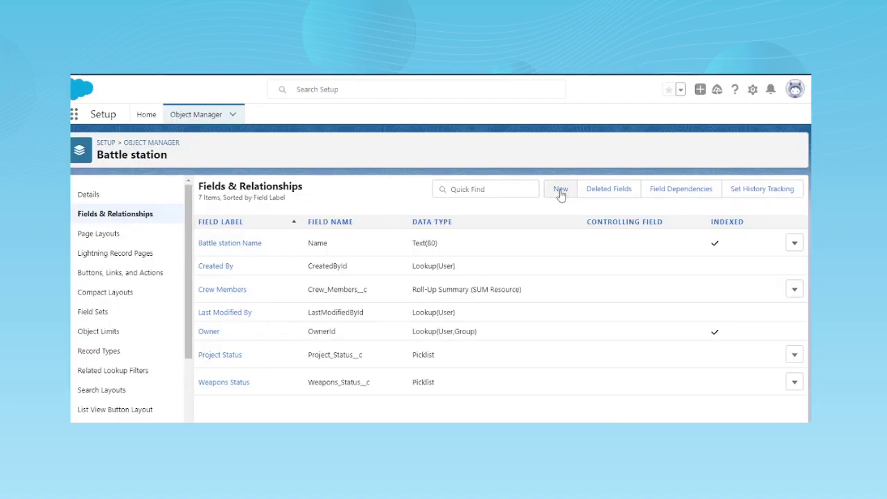
click(561, 190)
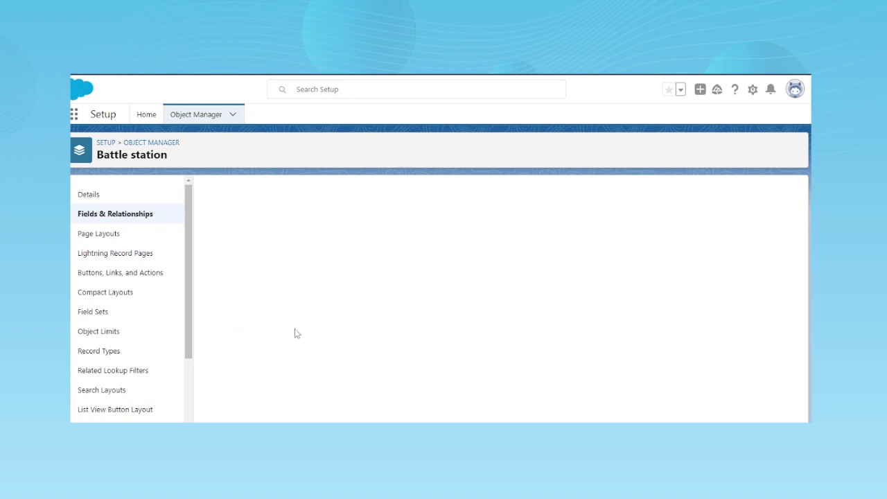
scroll(241, 336, down, 2)
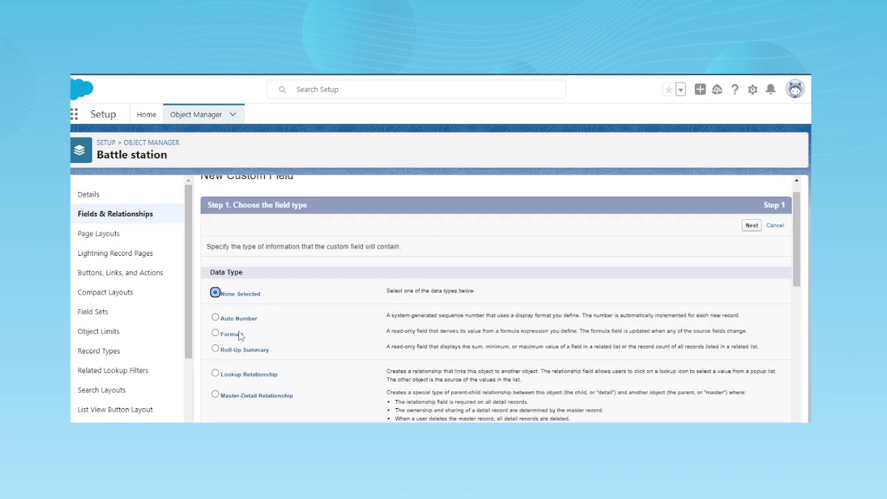
scroll(241, 336, down, 5)
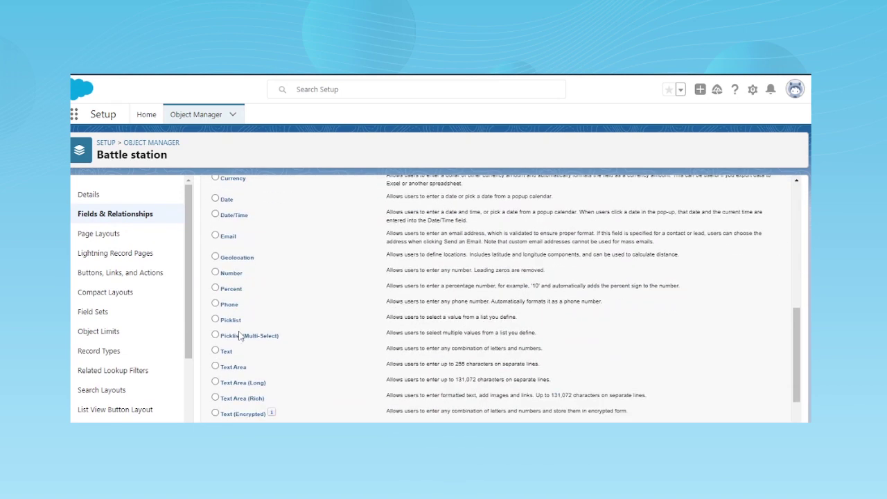
scroll(231, 315, down, 1)
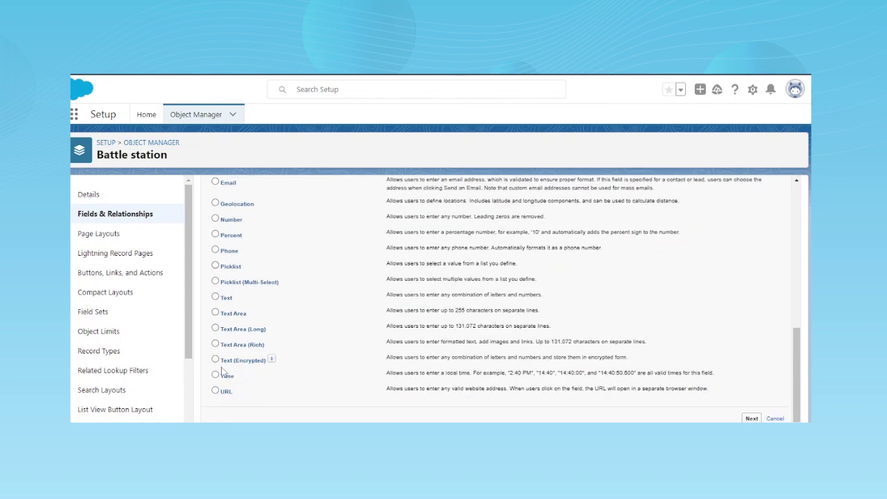
click(215, 266)
click(752, 418)
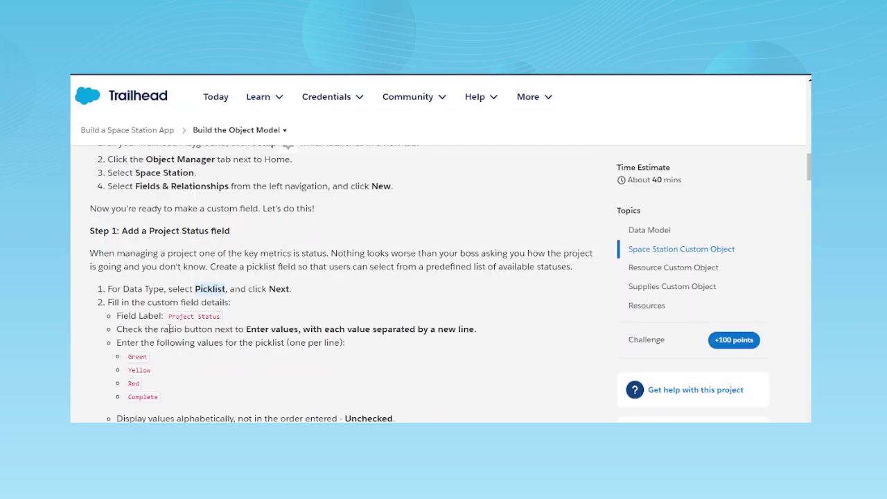
Copy the Project Status field label from Trailhead into the new Battle station field, and check Trailhead for the remaining picklist settings.
drag(169, 316, 225, 319)
key(ctrl+c)
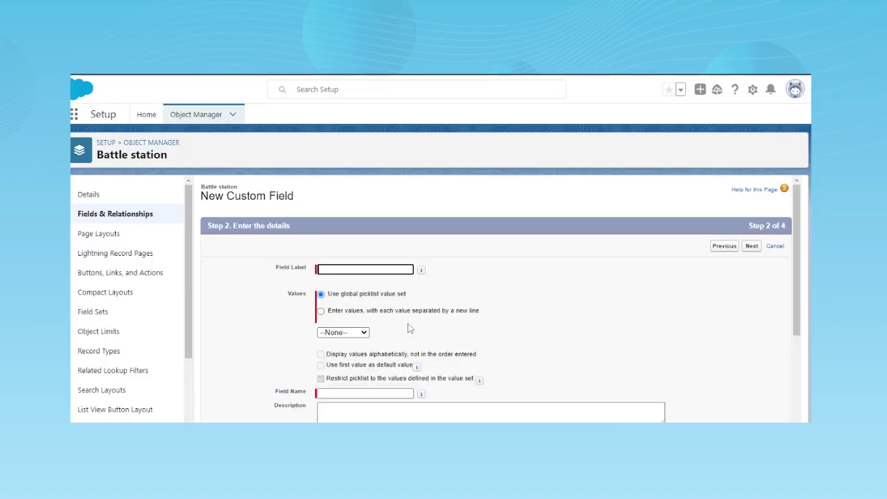
click(362, 269)
key(ctrl+v)
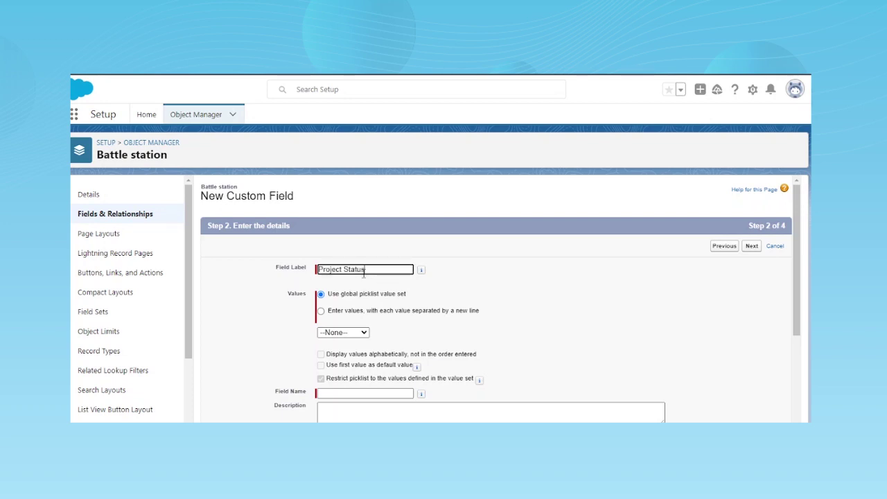
key(ctrl+Tab)
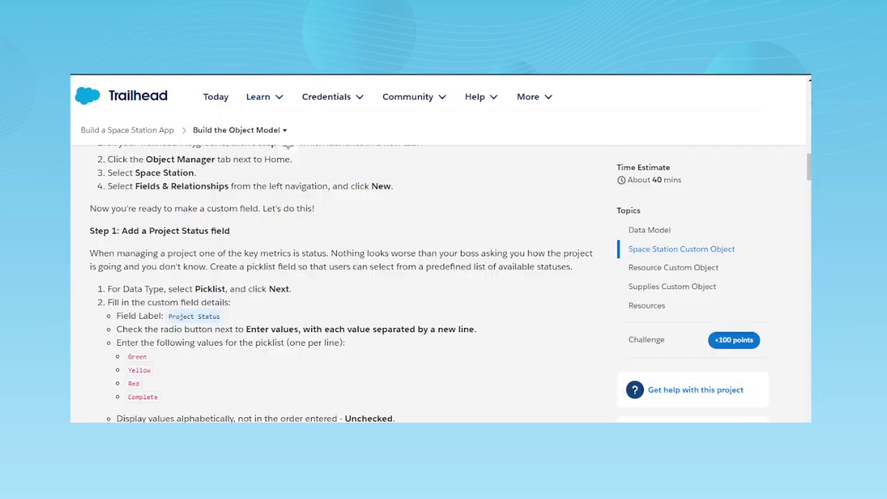
scroll(152, 367, down, 1)
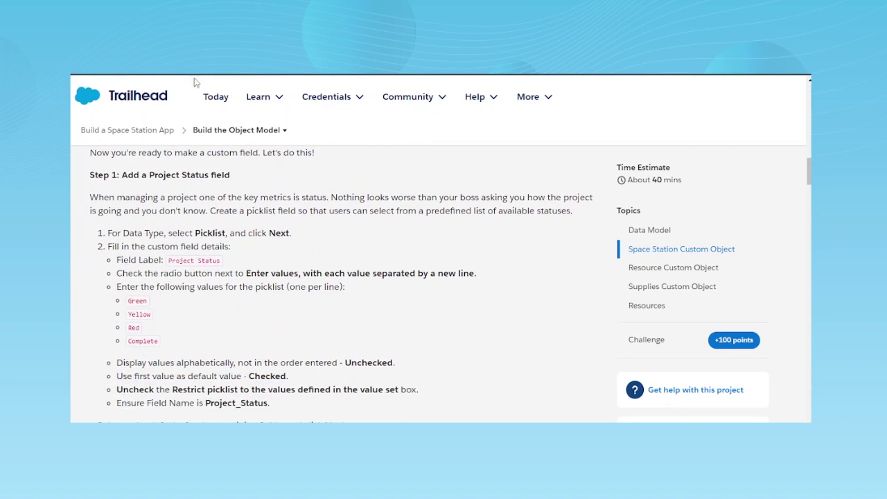
key(ctrl+Tab)
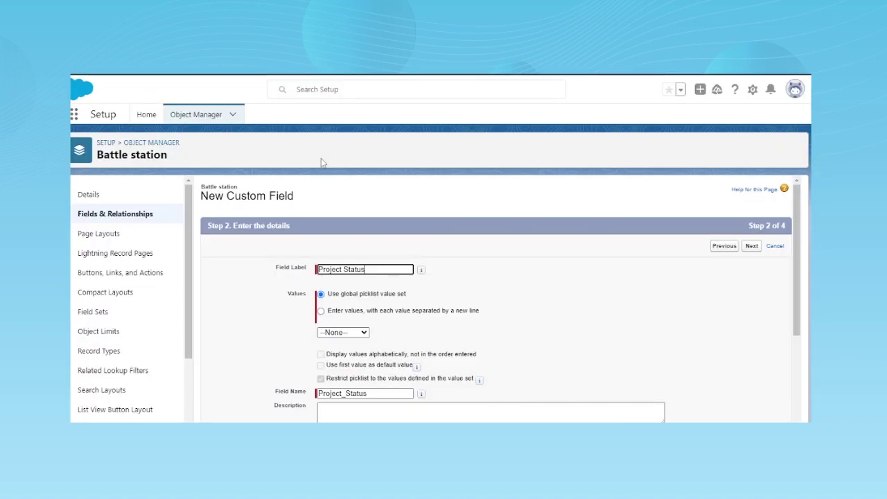
Choose to enter the picklist values one per line, and list Red, Green and Yellow.
scroll(324, 264, down, 3)
scroll(324, 264, up, 1)
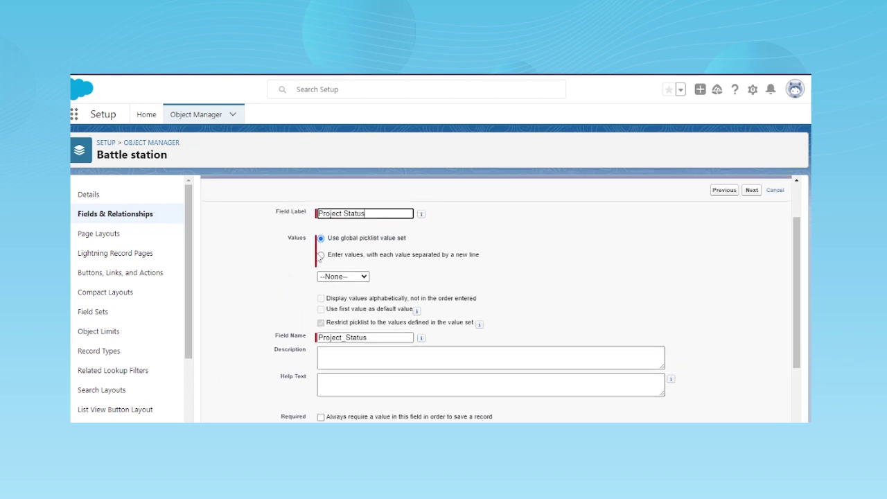
click(321, 255)
click(332, 287)
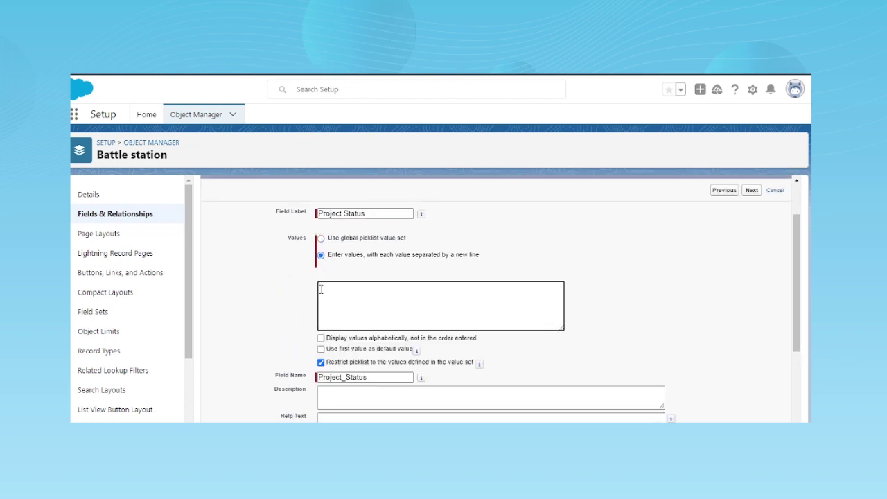
key(ctrl+Tab)
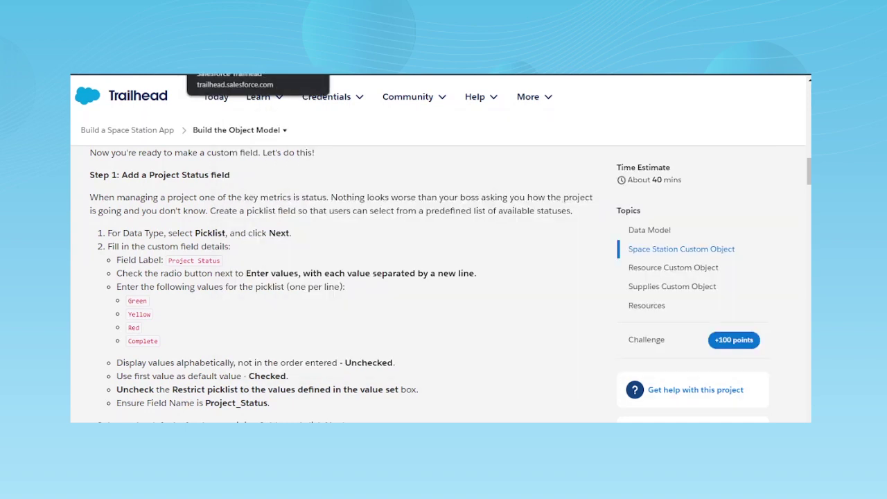
key(ctrl+Tab)
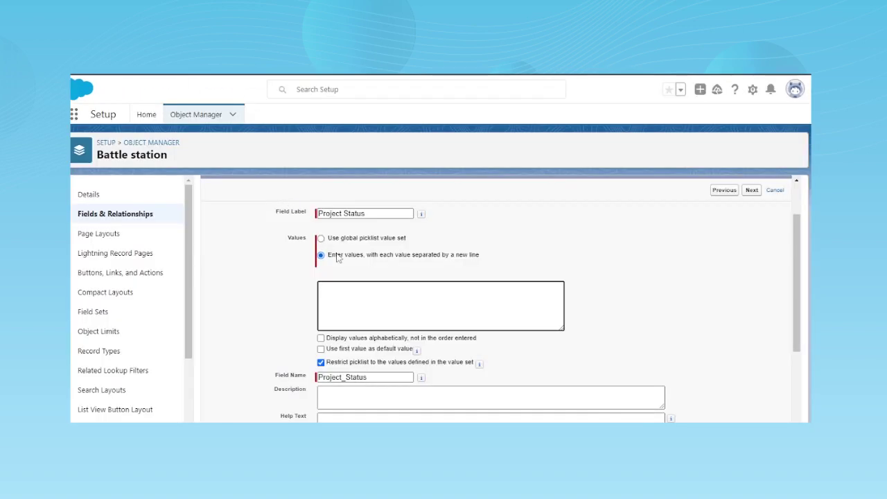
text(E)
key(BackSpace)
key(BackSpace)
key(BackSpace)
text(Y)
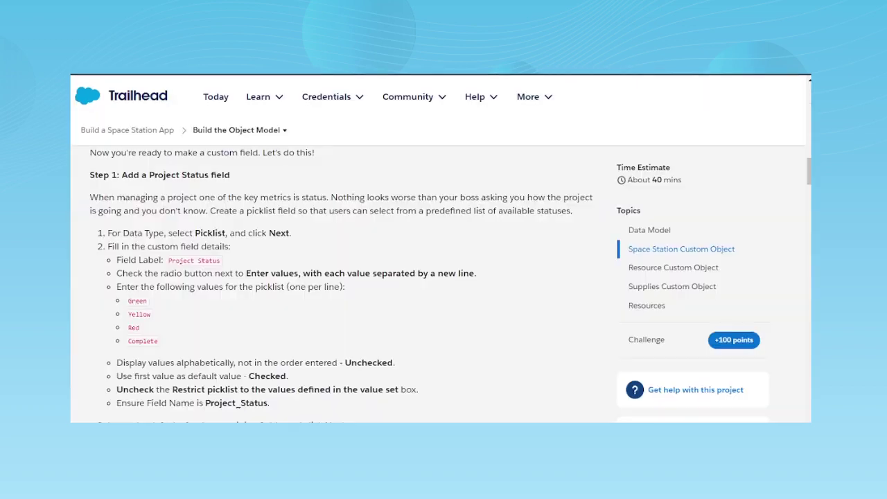
Consult Trailhead's remaining Project Status settings and enable alphabetical display of the picklist values in Salesforce.
scroll(180, 376, down, 1)
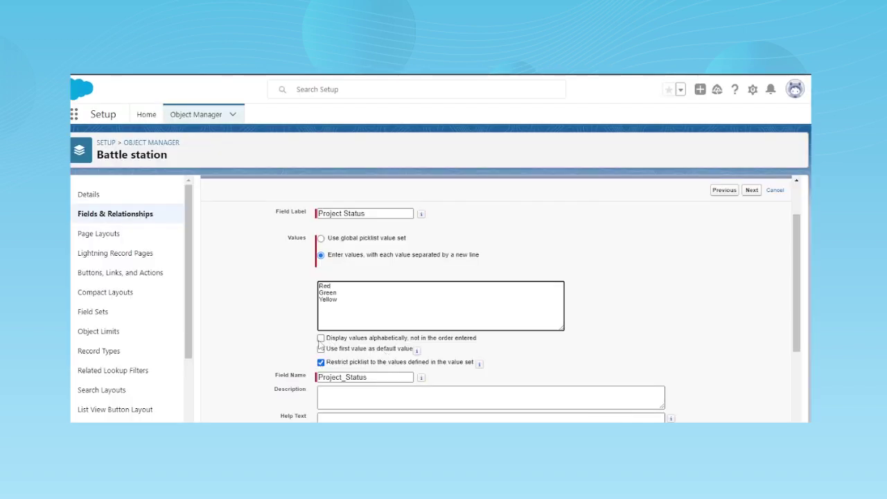
click(321, 338)
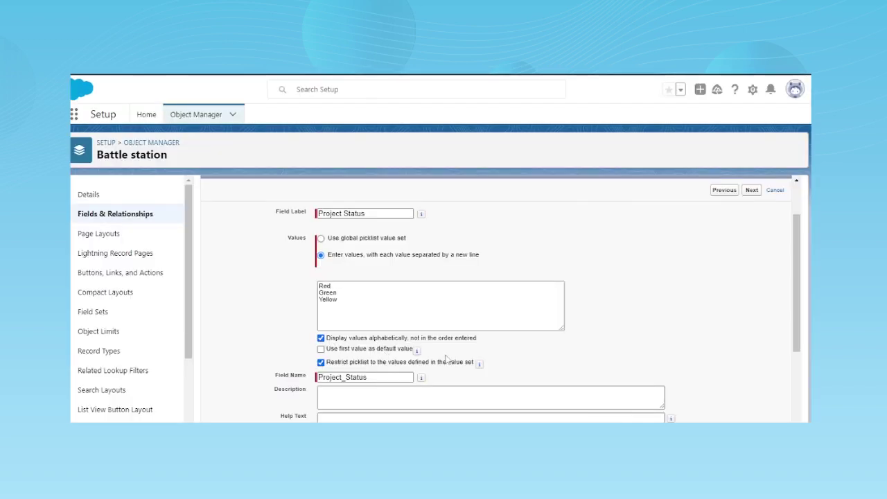
scroll(326, 343, down, 2)
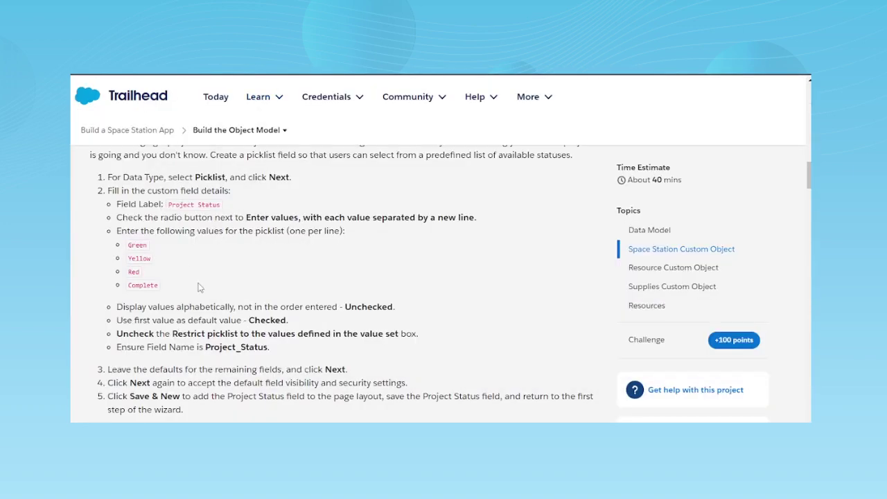
Review Trailhead's Project Status instructions from data type to save, and the Shield Status field steps that follow.
drag(107, 177, 165, 297)
click(159, 290)
scroll(196, 281, down, 3)
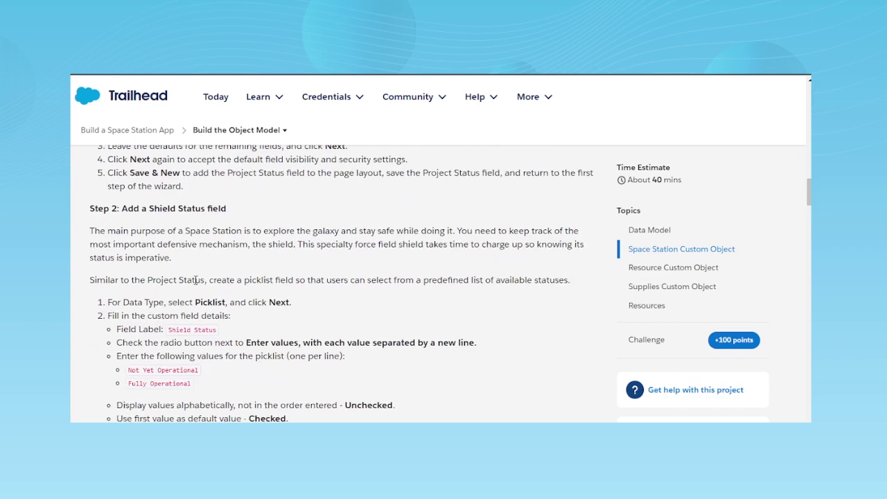
scroll(163, 319, up, 3)
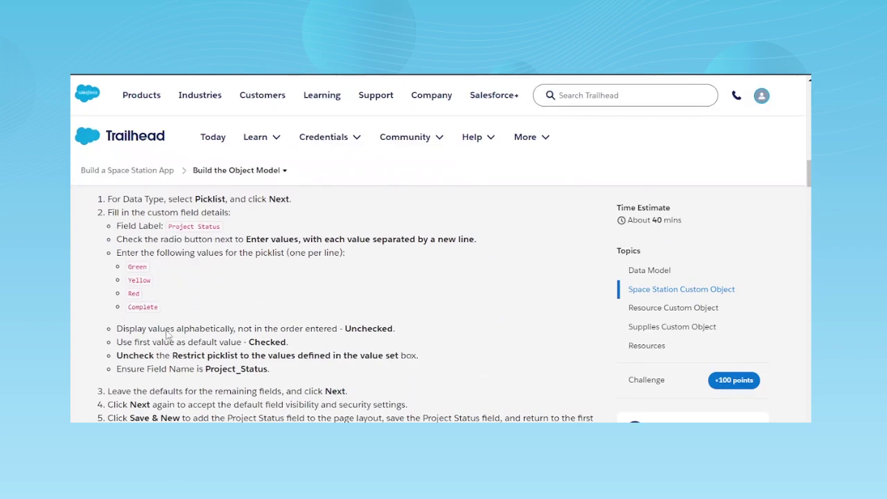
scroll(166, 329, down, 7)
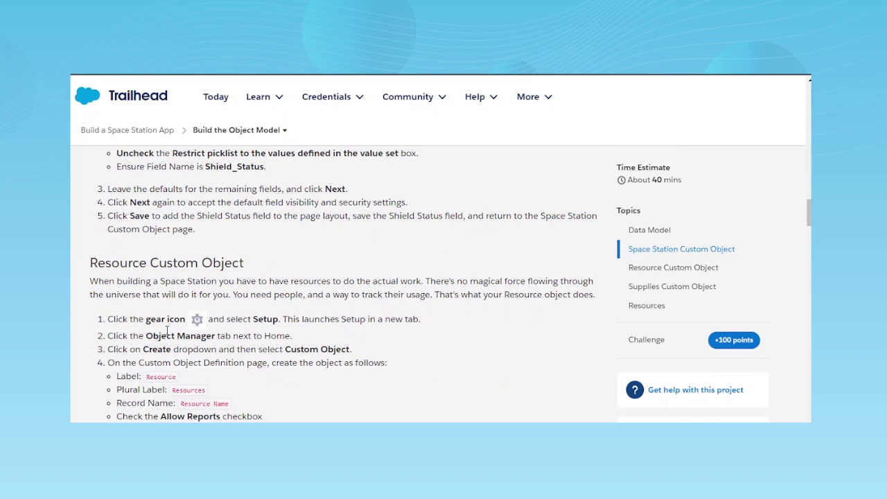
Find Trailhead's Resource Custom Object section, and in Salesforce leave the field setup unsaved and open Object Manager's options for creating an object.
scroll(167, 330, down, 1)
drag(88, 210, 266, 216)
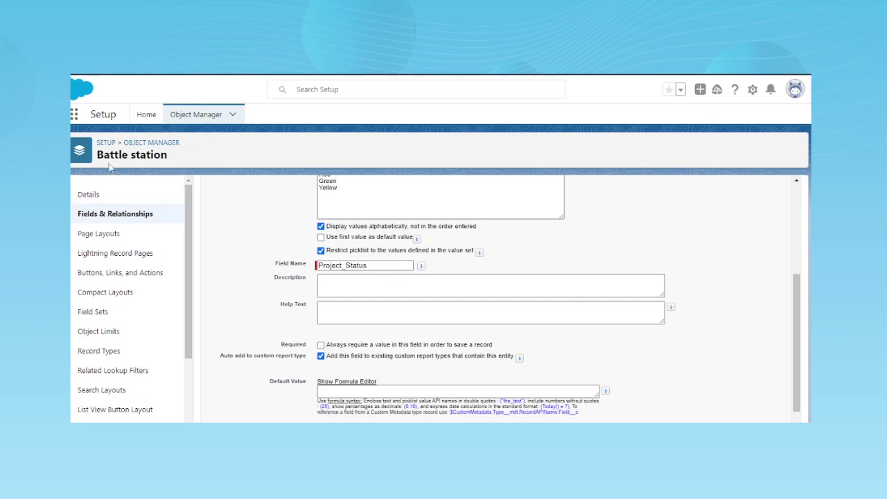
click(165, 151)
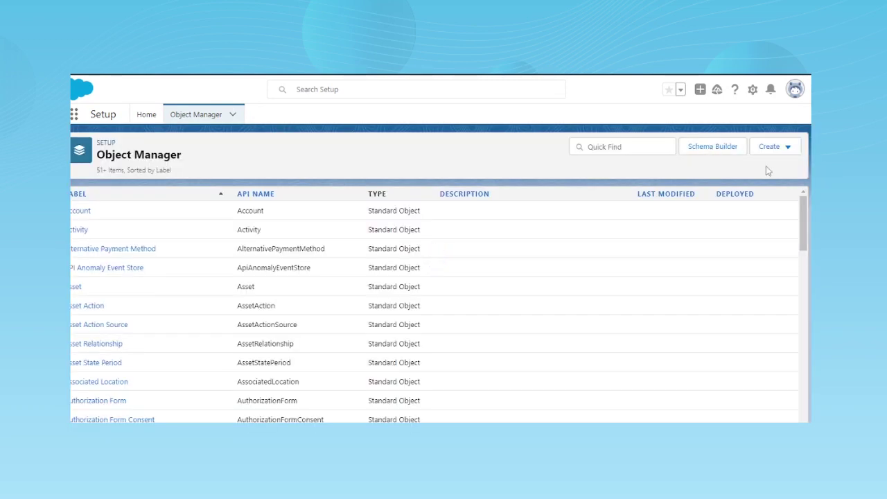
click(773, 149)
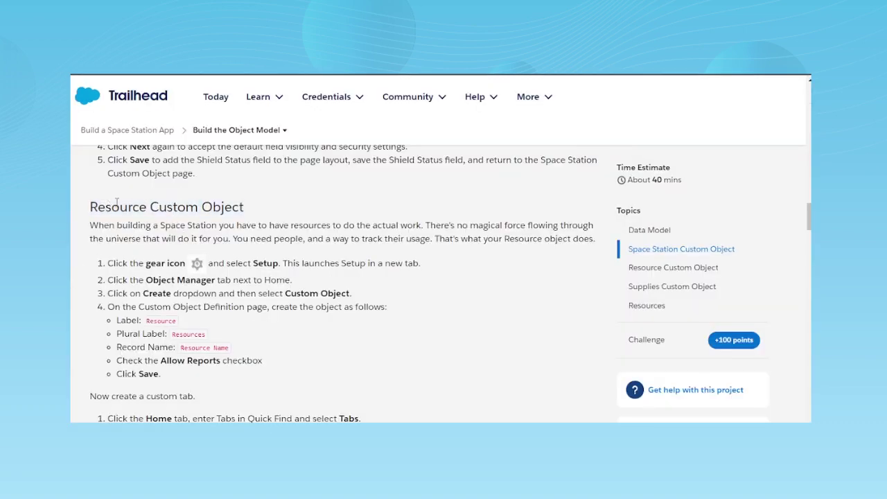
Read through Trailhead's Resource and Supplies Custom Object instructions, including their tabs, custom fields and master-detail relationships.
scroll(222, 285, down, 2)
scroll(222, 286, down, 10)
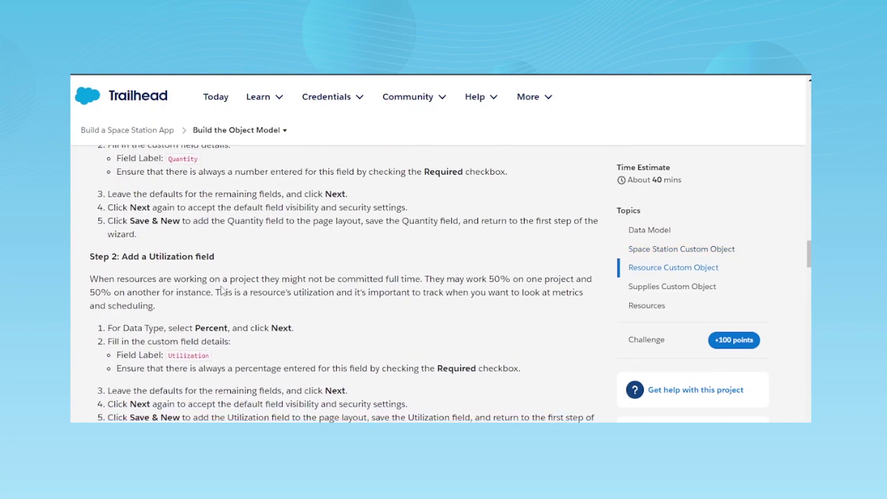
scroll(222, 291, up, 6)
scroll(146, 320, down, 6)
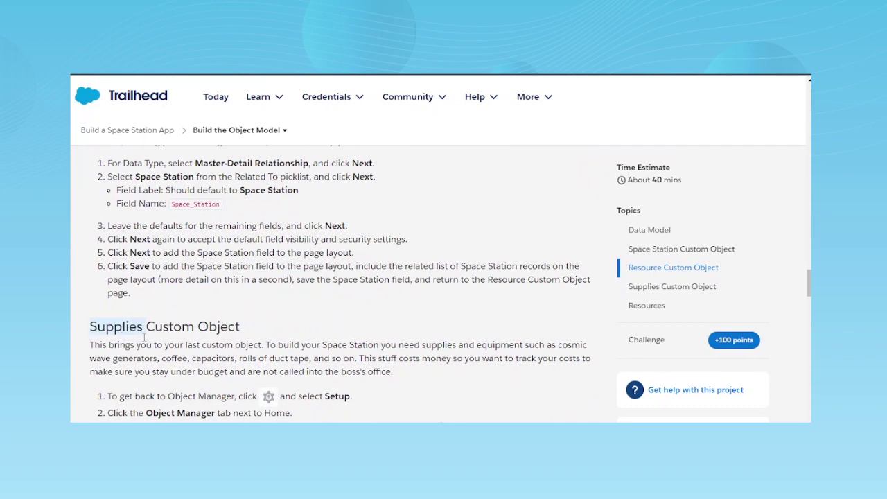
scroll(144, 336, down, 3)
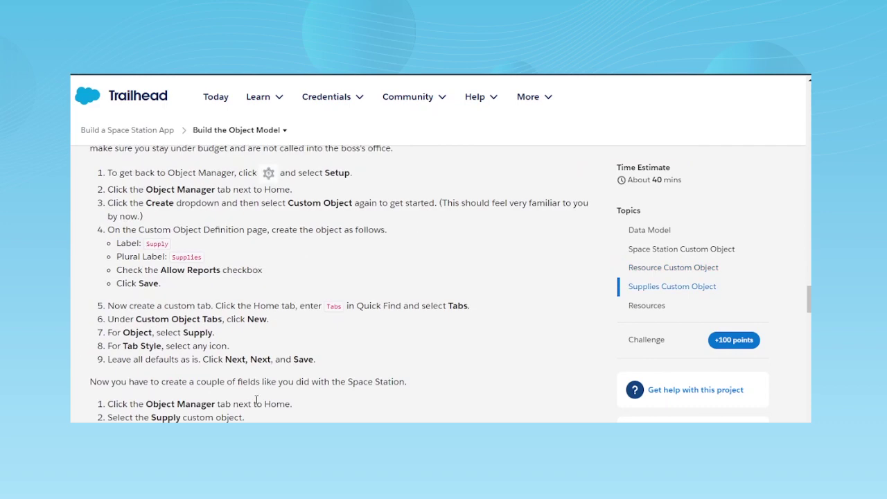
scroll(256, 401, down, 2)
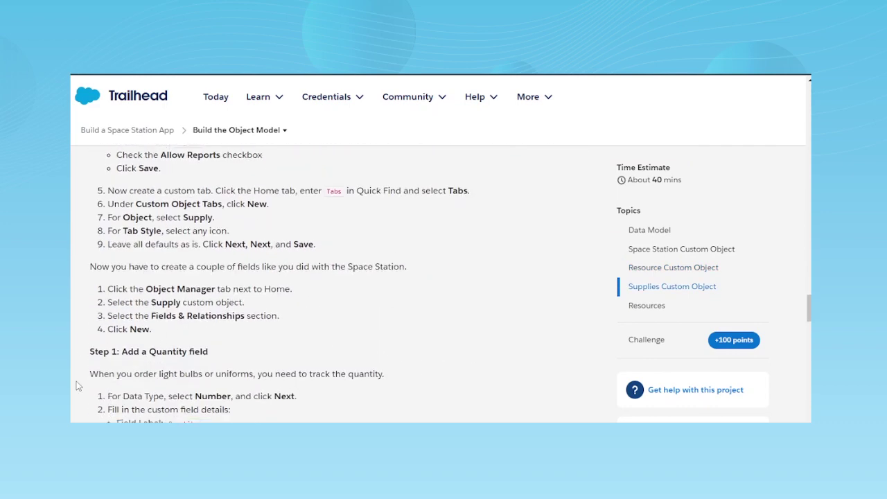
scroll(209, 213, down, 1)
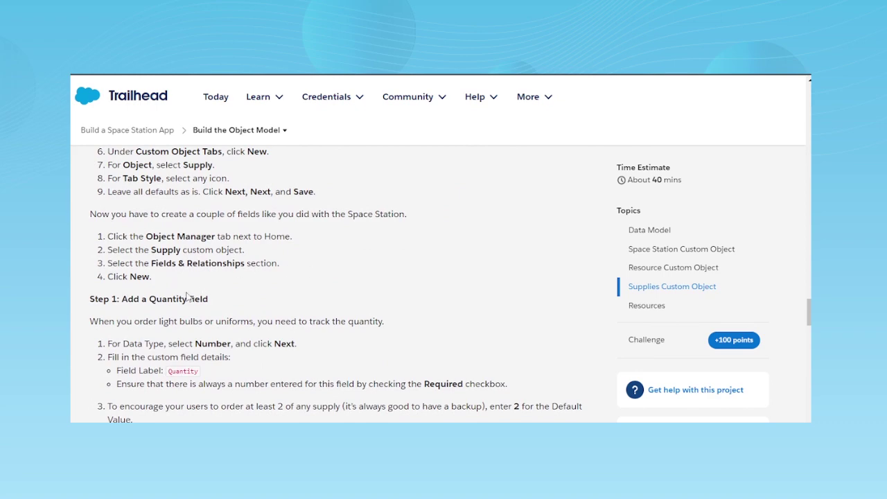
scroll(186, 296, down, 10)
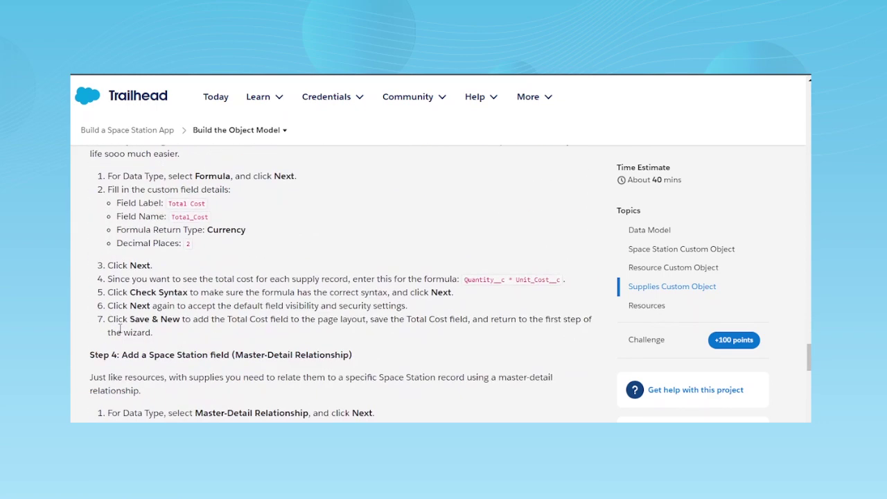
scroll(120, 329, down, 10)
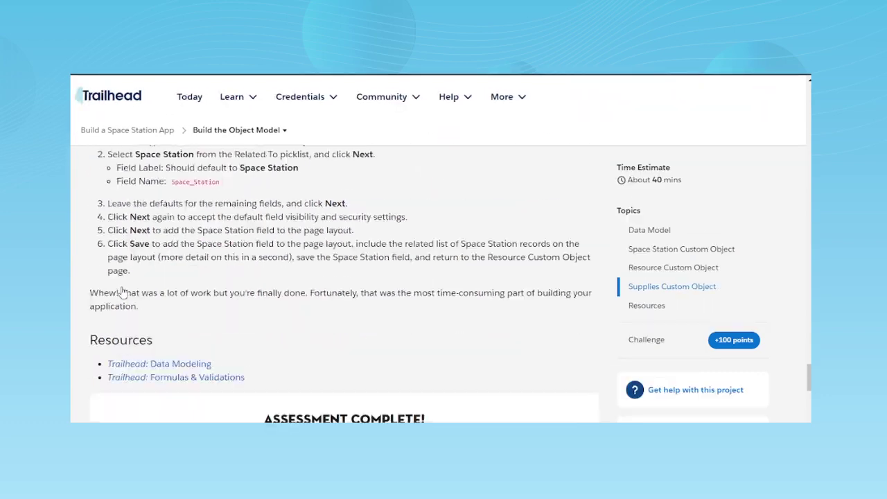
Examine the assessment section ending Build the Object Model, and revisit the Supply object's Quantity, Unit Cost and Total Cost field steps.
scroll(120, 293, down, 10)
scroll(317, 368, up, 8)
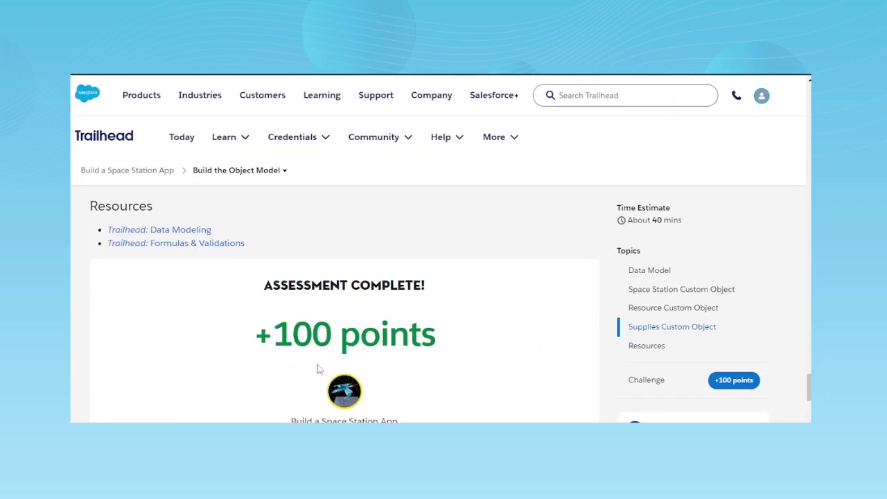
scroll(162, 350, down, 2)
scroll(162, 350, down, 1)
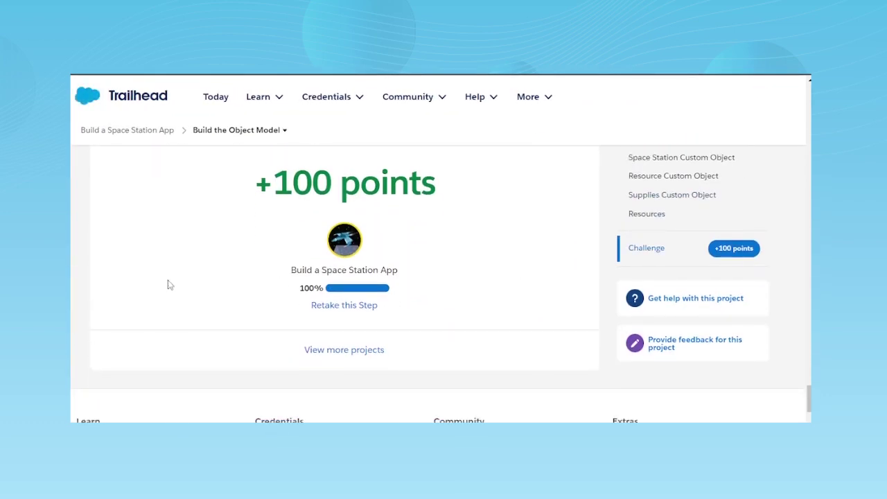
scroll(167, 285, up, 1)
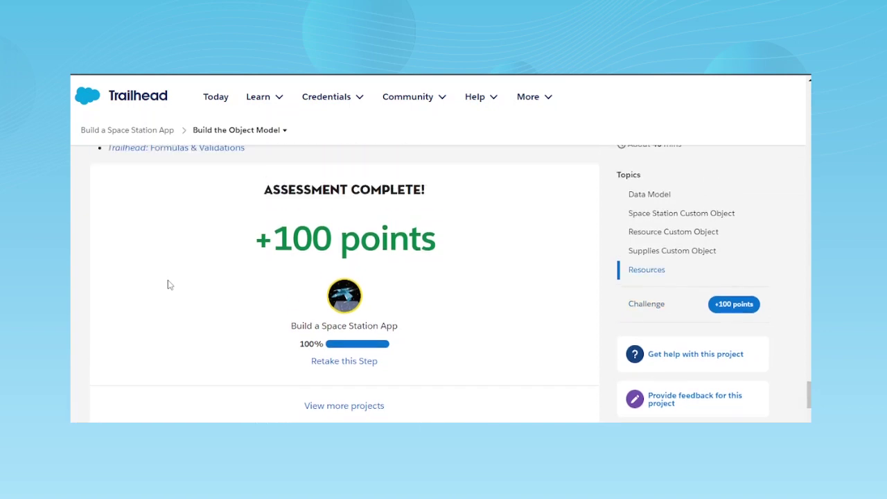
scroll(172, 280, up, 5)
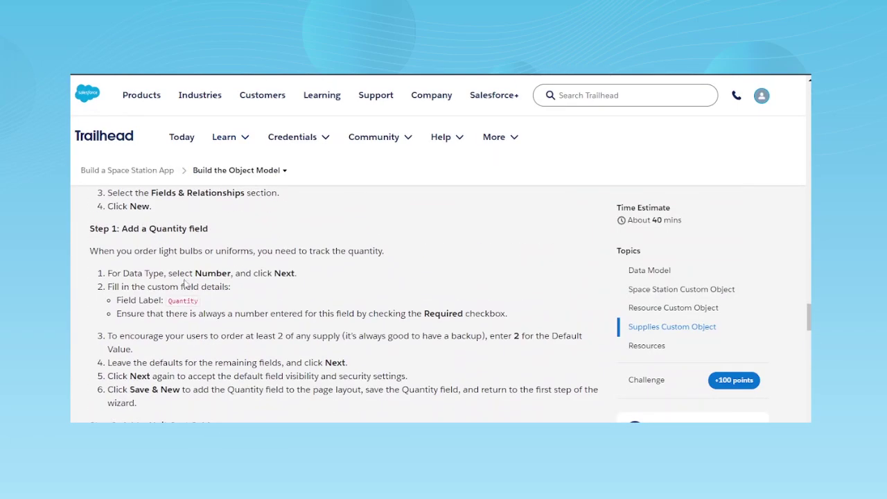
scroll(173, 284, down, 15)
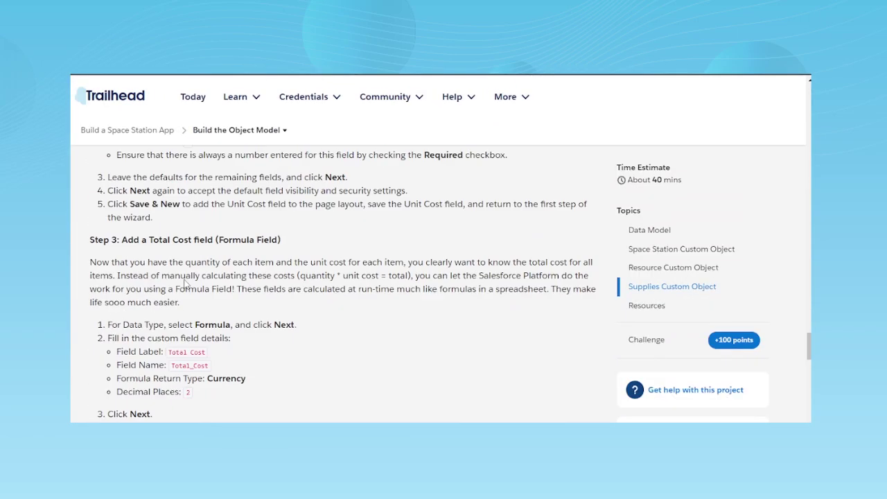
scroll(174, 285, up, 20)
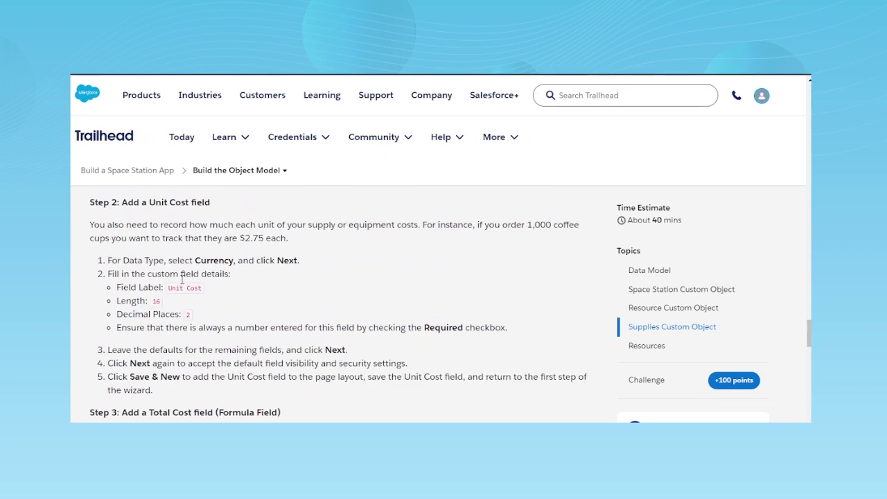
Return to the Build a Space Station App project overview and open the Modify the User Experience unit.
scroll(182, 280, up, 5)
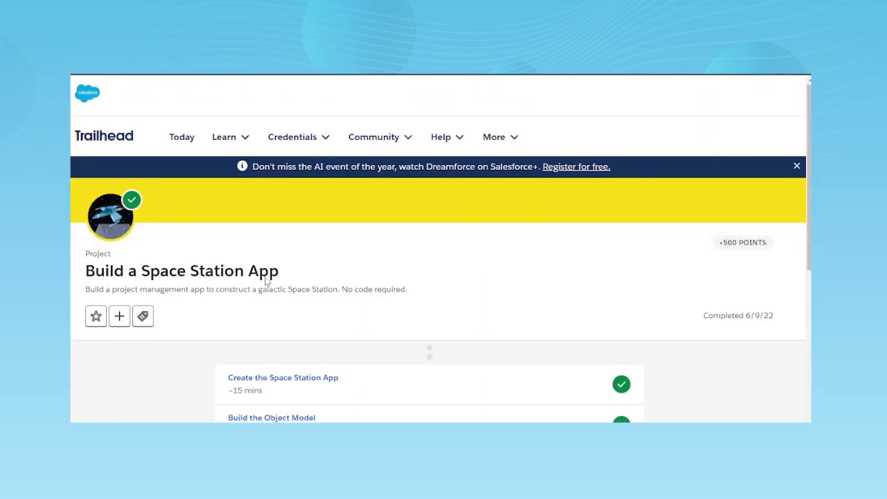
scroll(267, 298, down, 3)
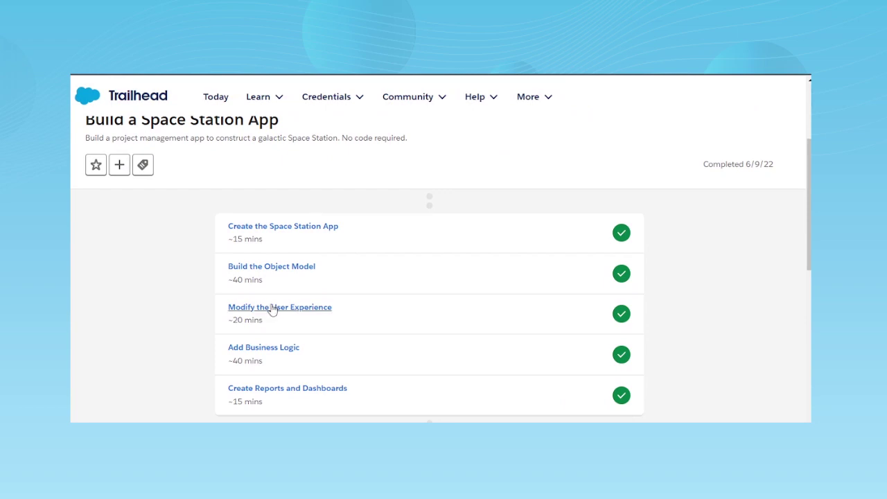
click(273, 310)
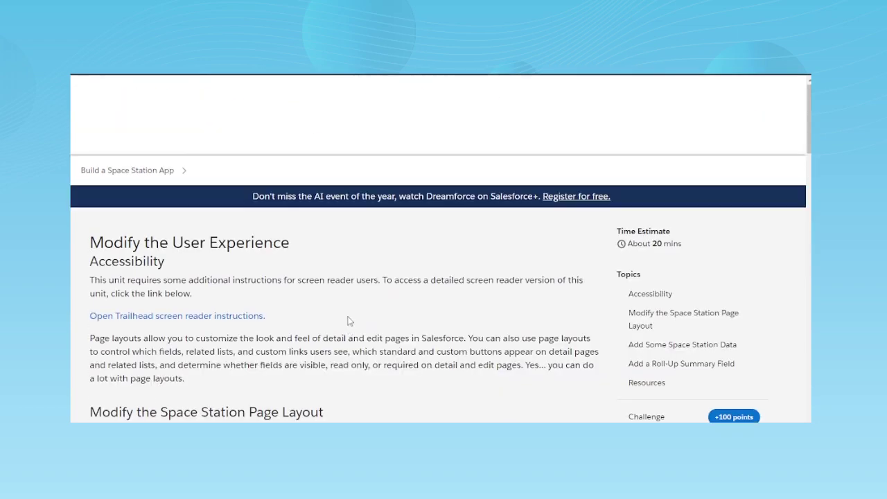
Read Trailhead's Modify the Space Station Page Layout instructions, including opening the object's page layout and moving the Project Status and Shield Status fields.
scroll(231, 331, down, 3)
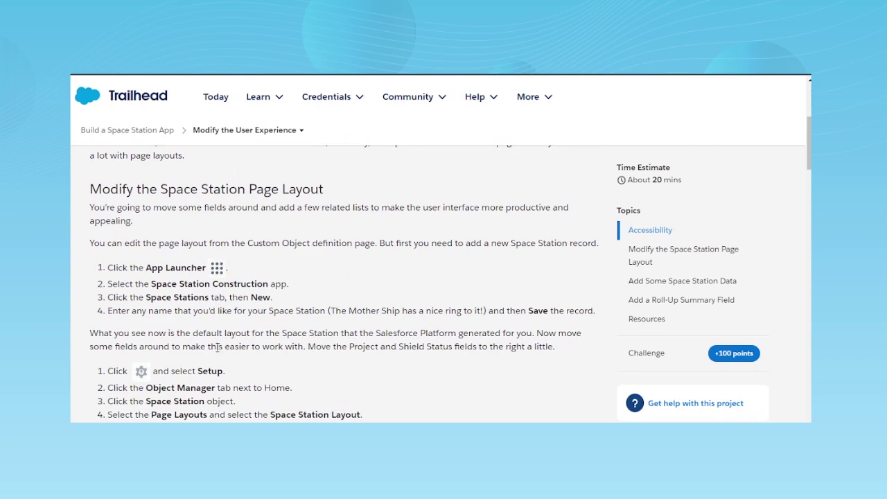
scroll(218, 347, down, 1)
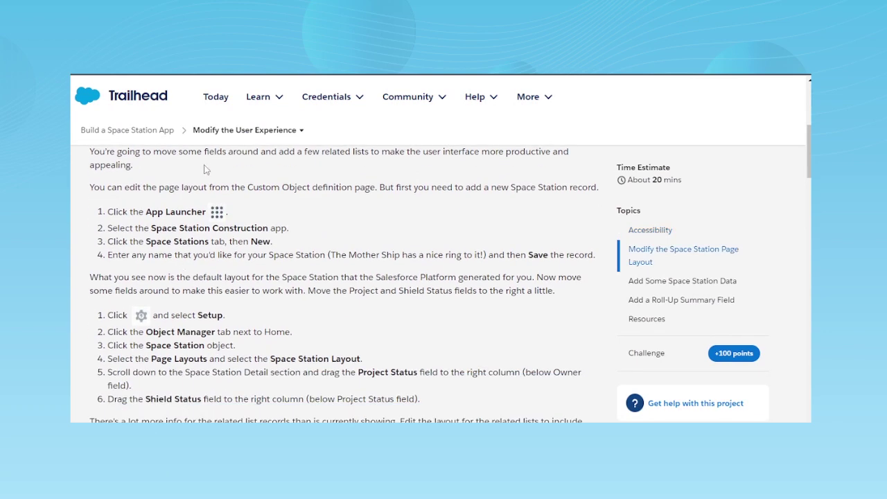
scroll(193, 272, down, 7)
scroll(192, 257, up, 6)
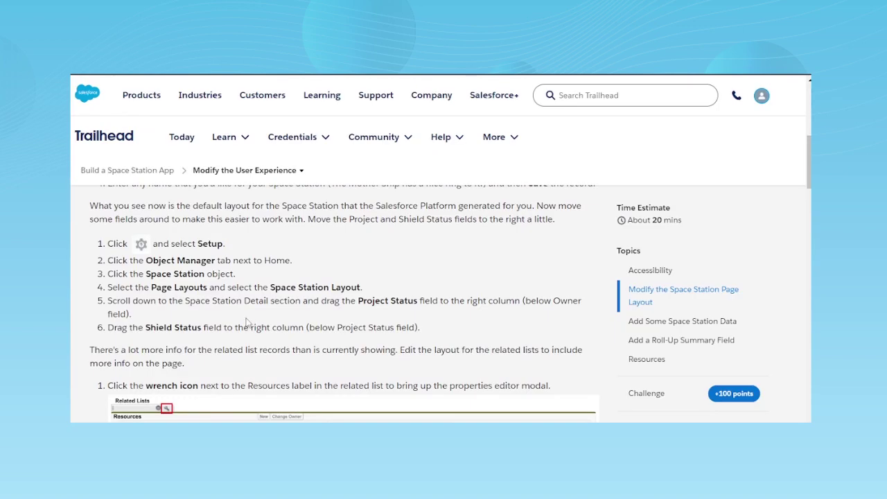
scroll(246, 322, up, 1)
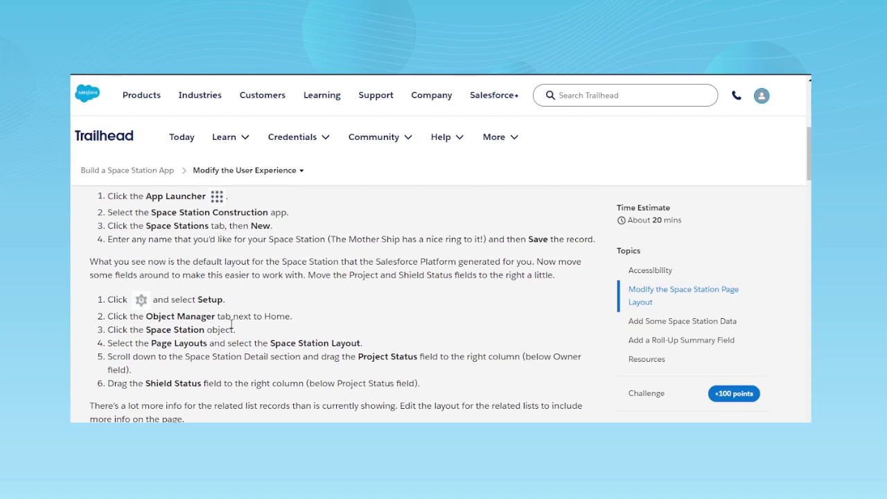
double_click(188, 316)
drag(144, 330, 187, 326)
click(195, 341)
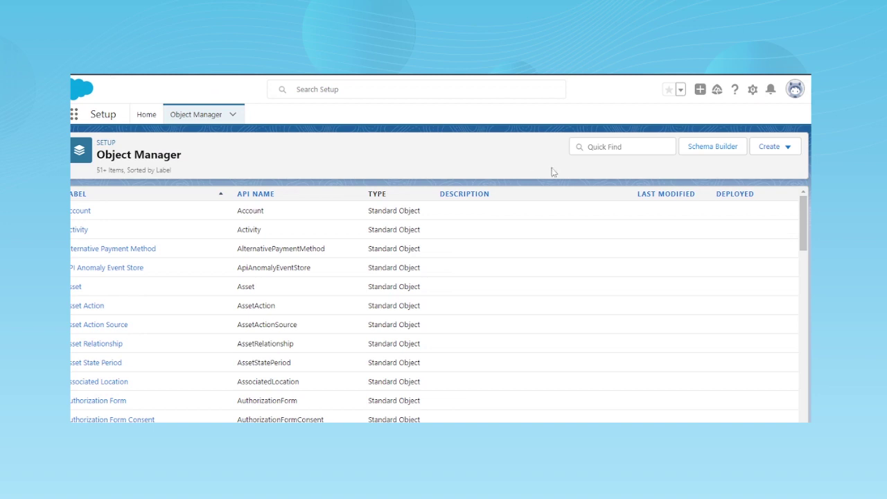
In Salesforce's Object Manager, search for "battle" and open the Battle station object's Battle station Layout for editing.
click(603, 147)
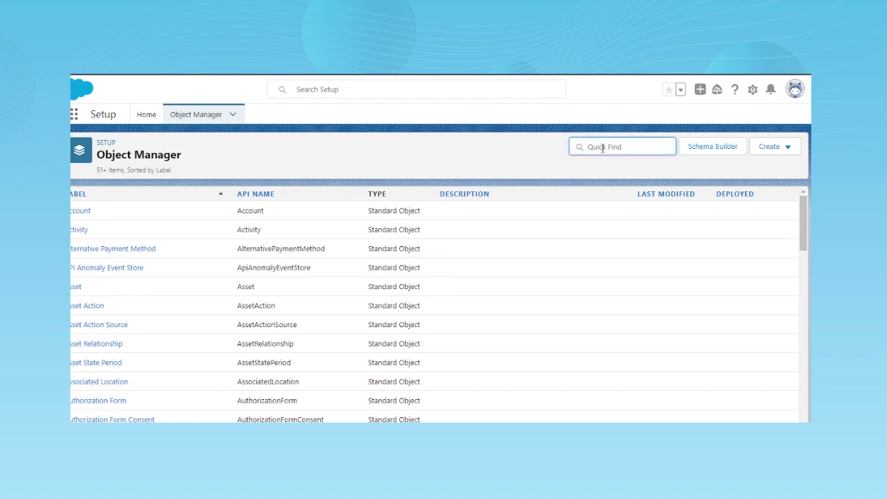
text(butt)
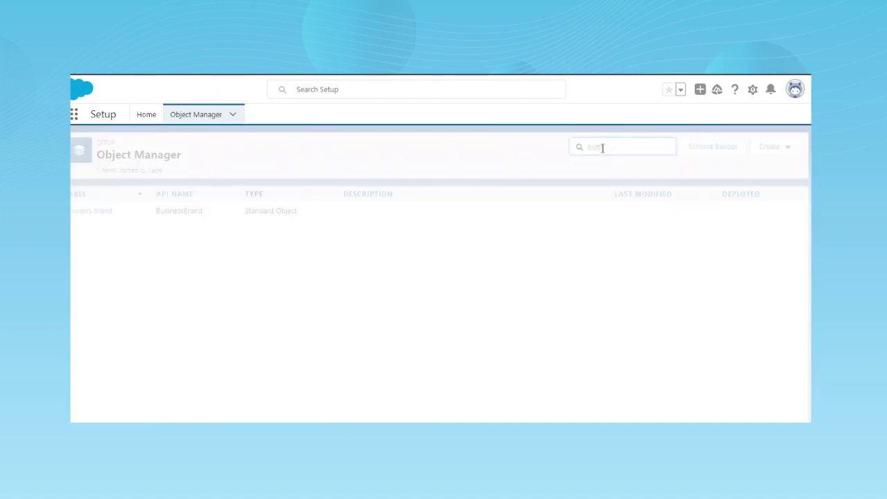
key(BackSpace)
key(BackSpace)
text(attle)
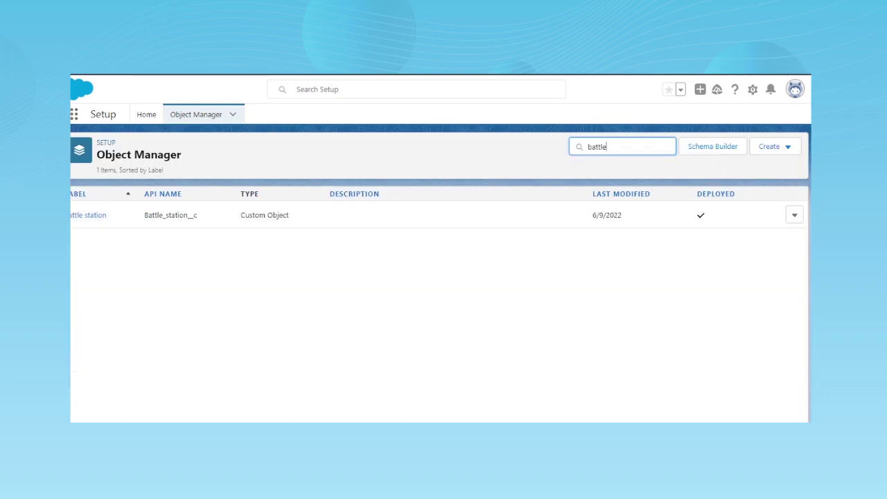
click(88, 217)
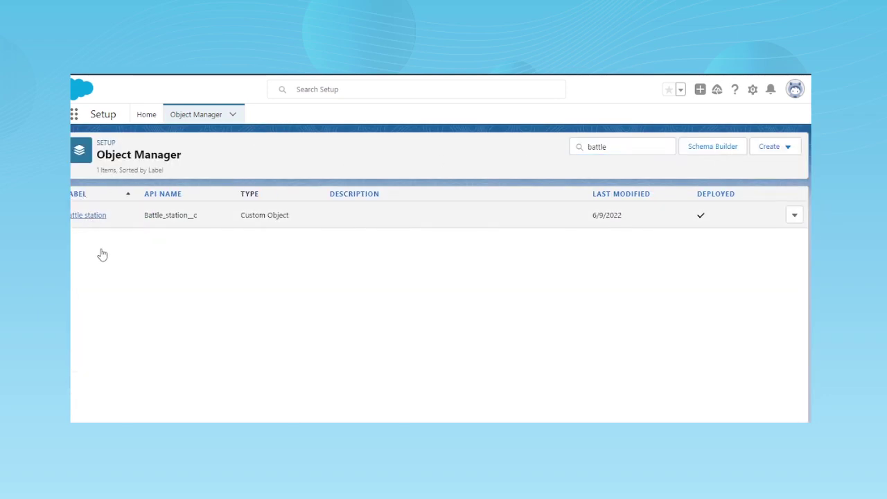
click(111, 240)
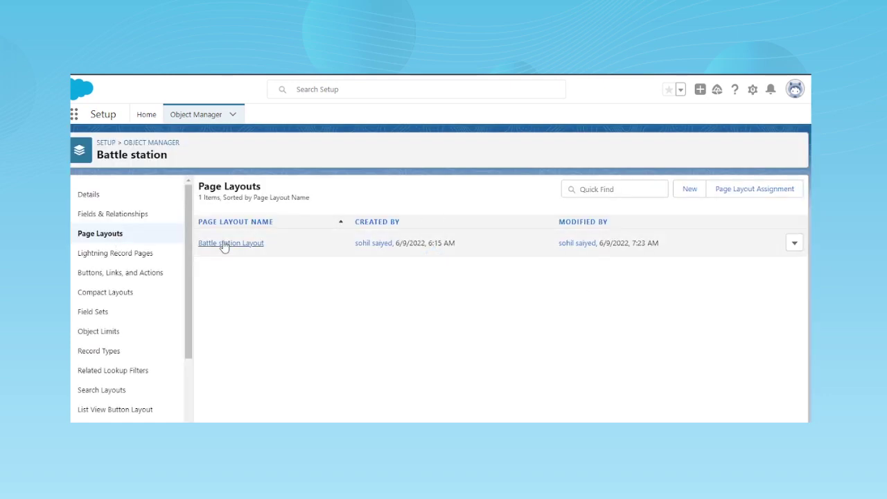
click(224, 244)
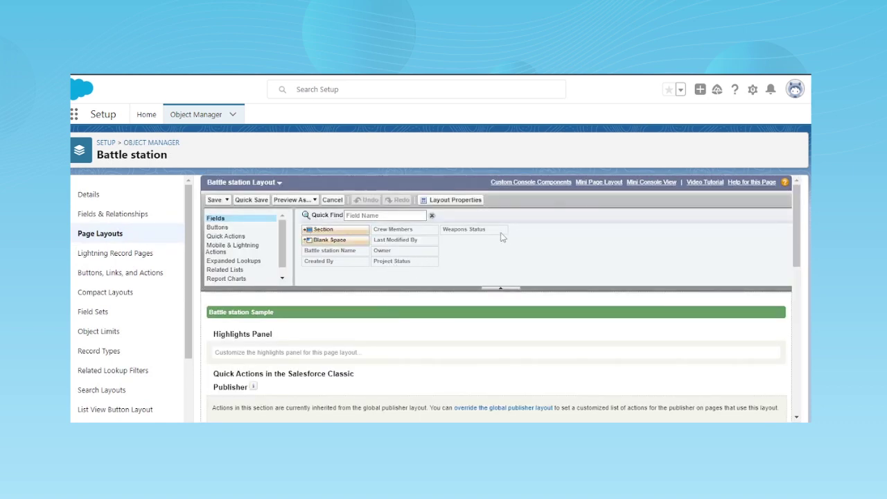
Examine the Battle station Layout's available fields, mobile and Lightning actions, detail buttons, and Information and System Information sections.
scroll(463, 233, down, 2)
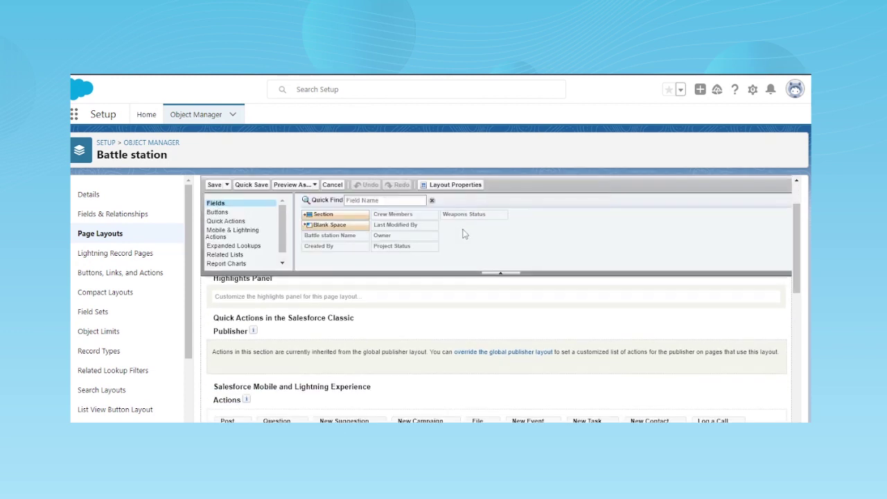
scroll(464, 237, up, 2)
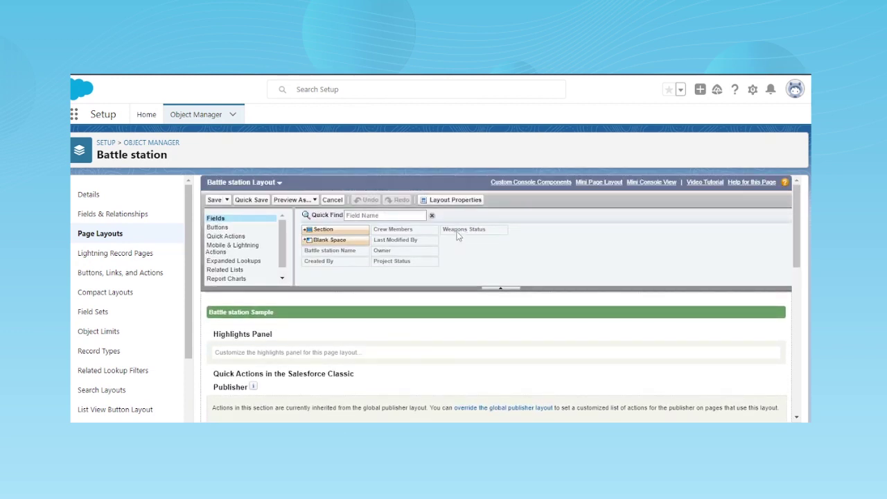
mouse_move(457, 236)
scroll(457, 237, down, 5)
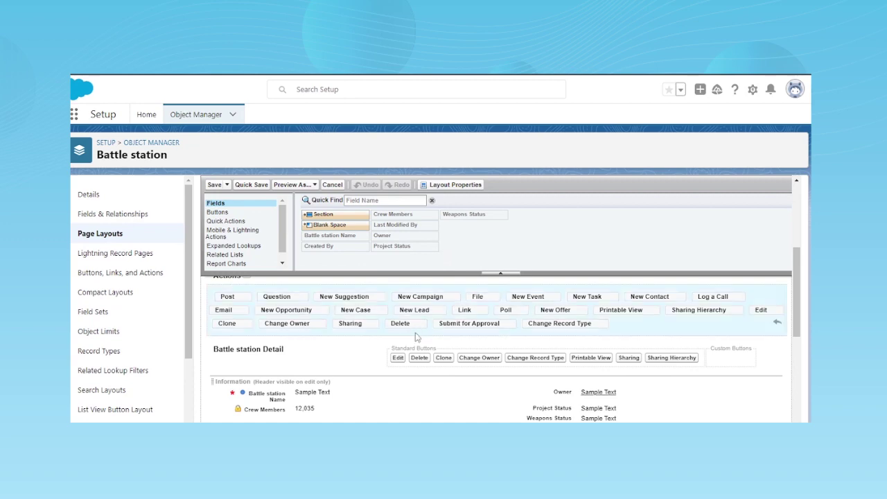
scroll(391, 382, down, 3)
scroll(396, 382, up, 5)
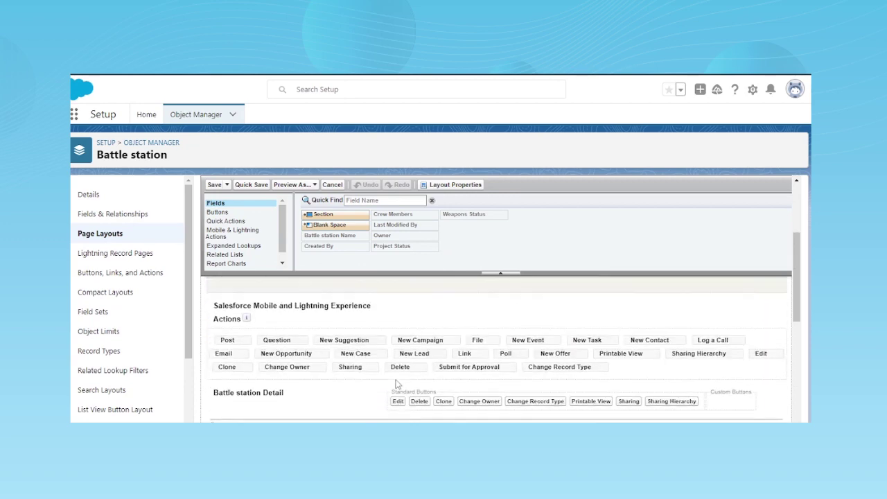
scroll(396, 382, down, 4)
scroll(393, 333, up, 3)
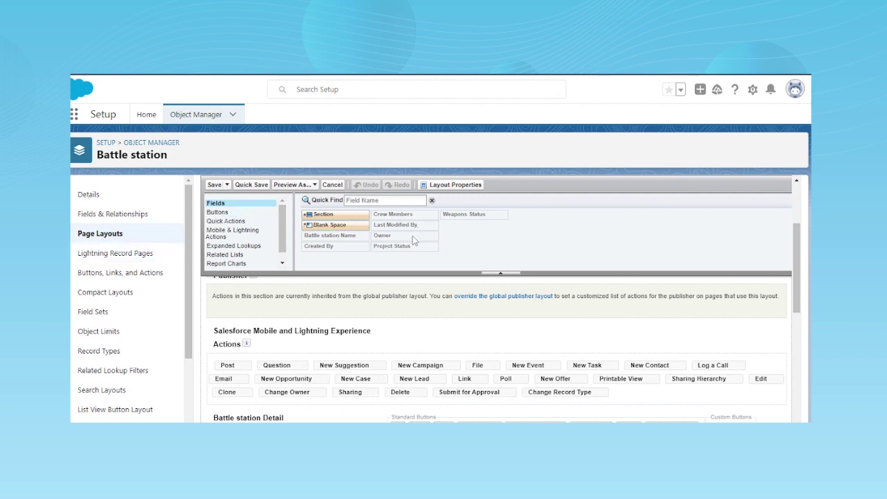
scroll(413, 236, down, 5)
scroll(450, 359, up, 1)
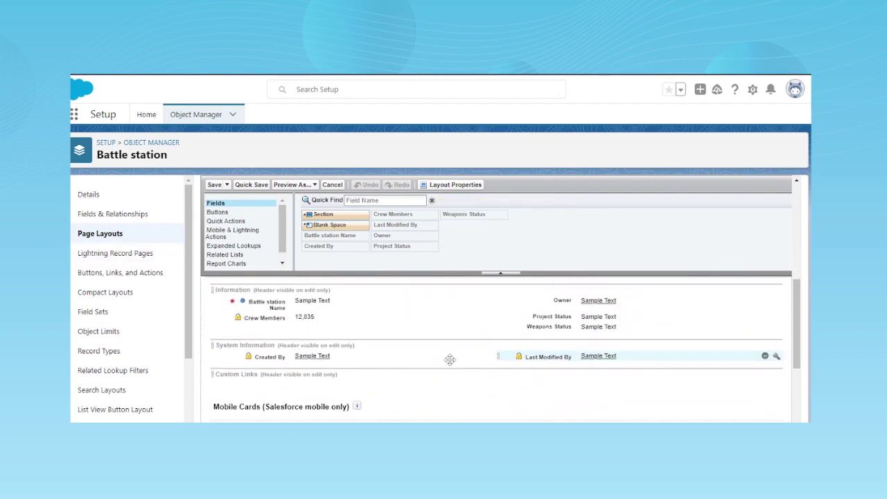
scroll(363, 399, up, 4)
scroll(353, 392, down, 2)
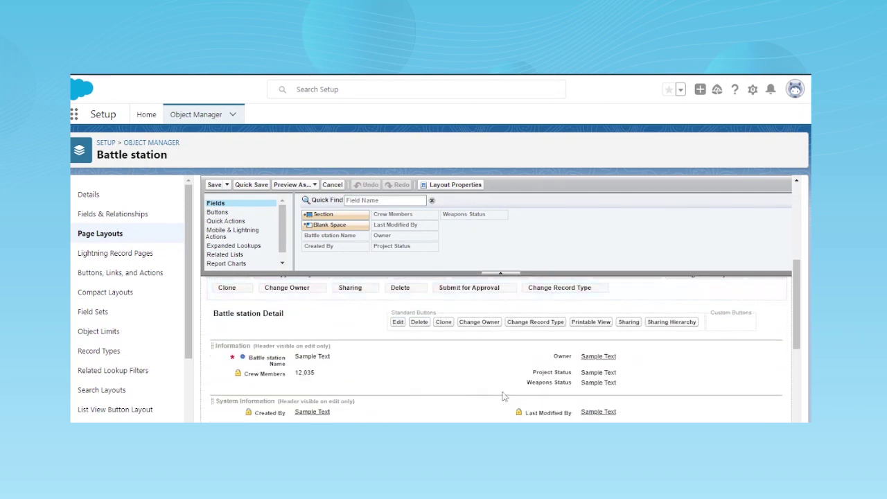
Remove the Weapons Status field from the Battle station Layout and place it back in the Information section between Owner and Project Status.
drag(544, 382, 431, 242)
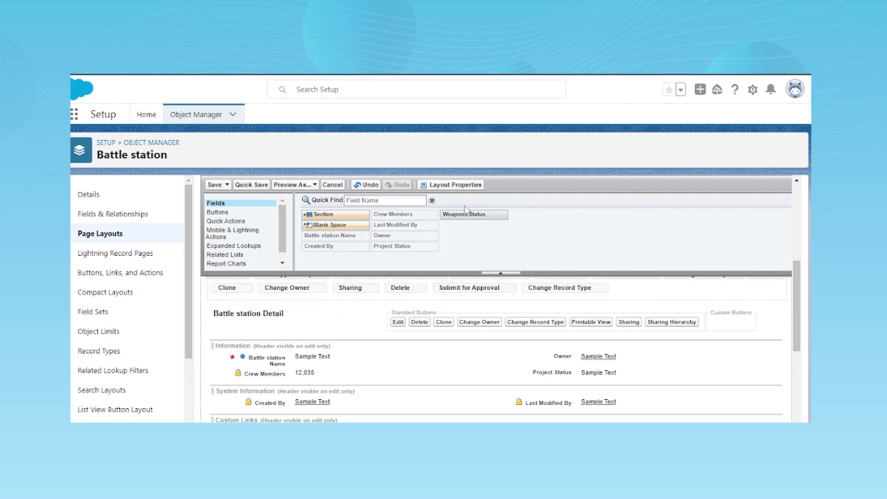
drag(468, 214, 543, 321)
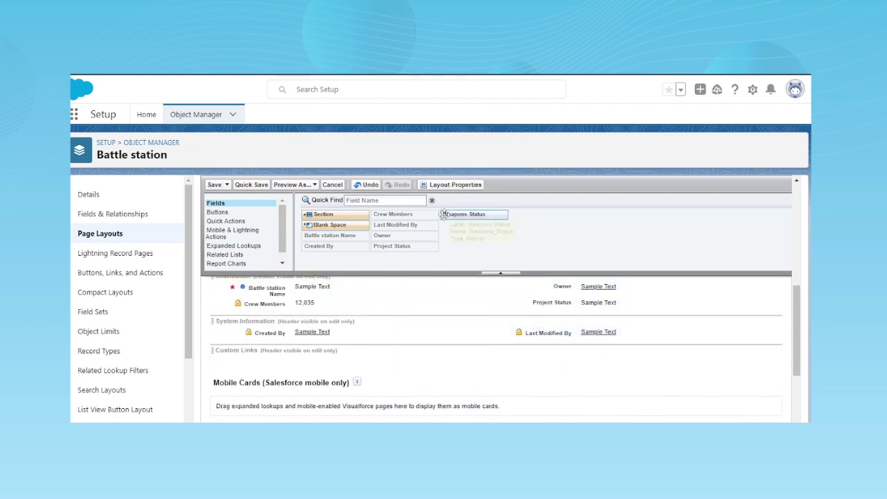
drag(444, 215, 529, 298)
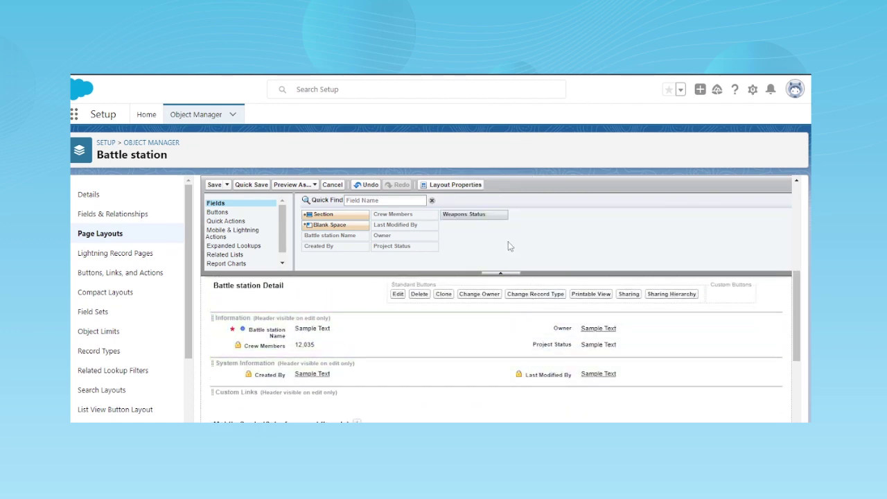
drag(484, 215, 540, 373)
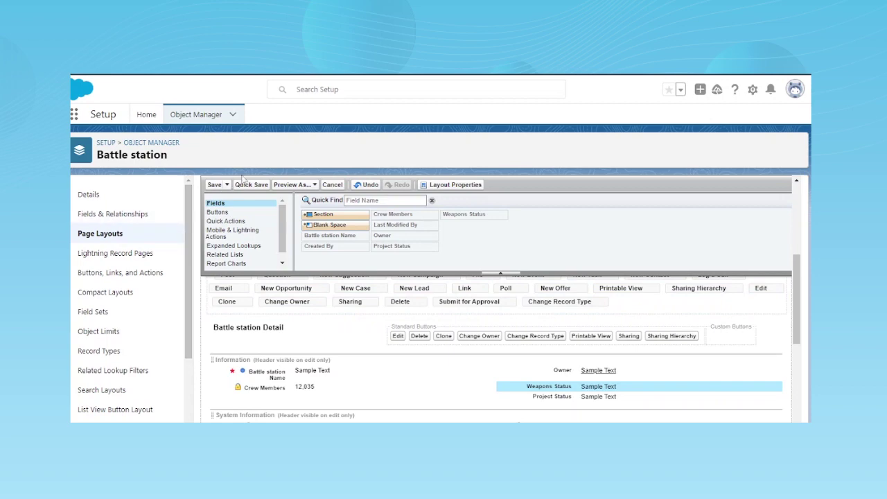
mouse_move(564, 384)
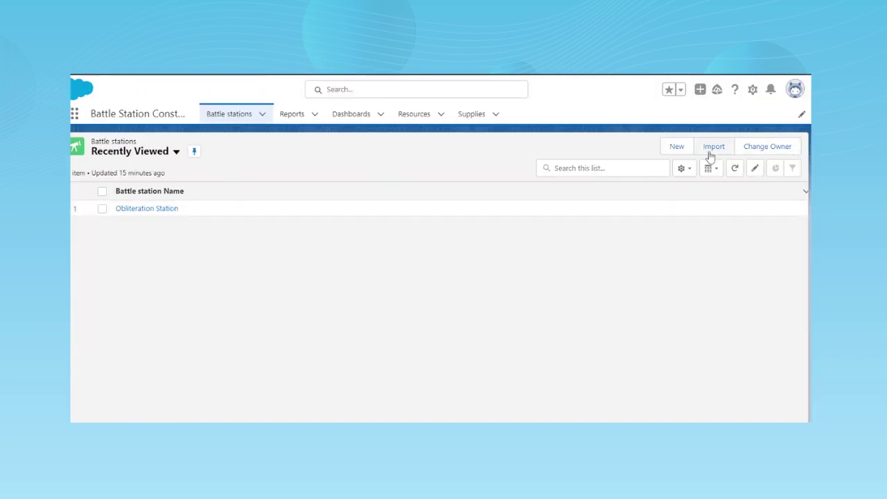
Open a new Battle station record form, and revisit Trailhead's page layout and related list instructions.
click(680, 149)
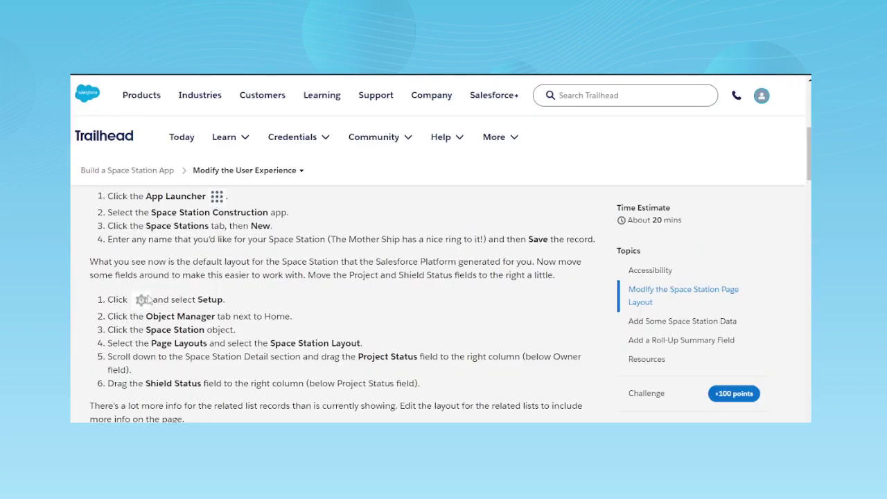
scroll(256, 343, down, 2)
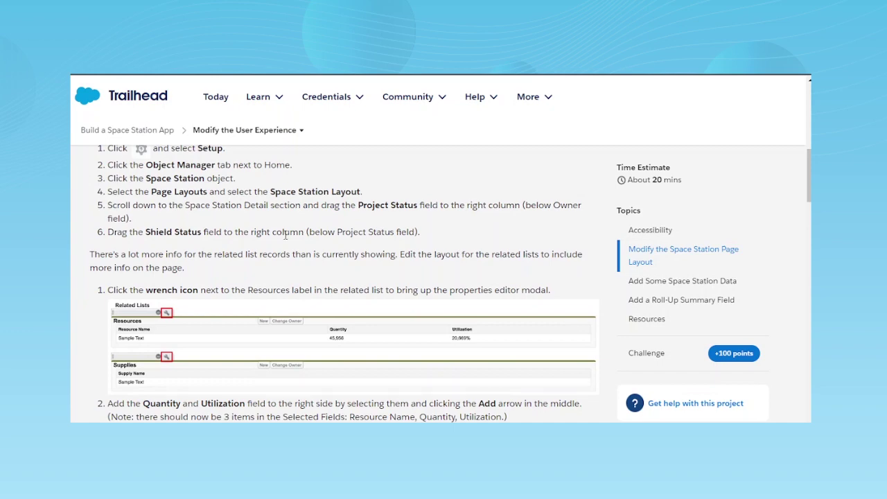
scroll(285, 235, up, 10)
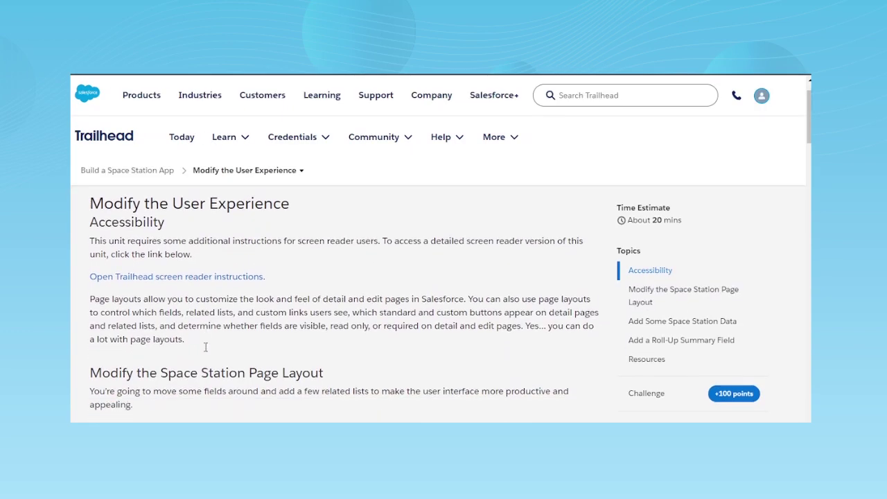
scroll(205, 347, down, 3)
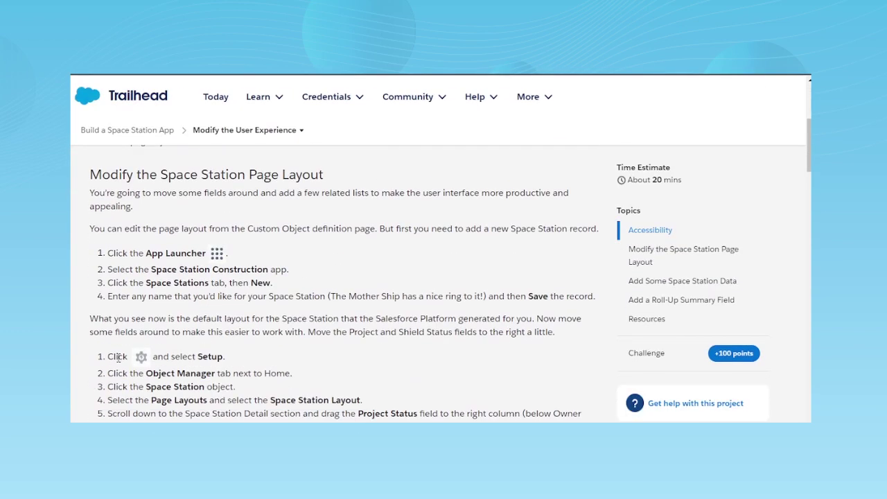
scroll(118, 357, down, 3)
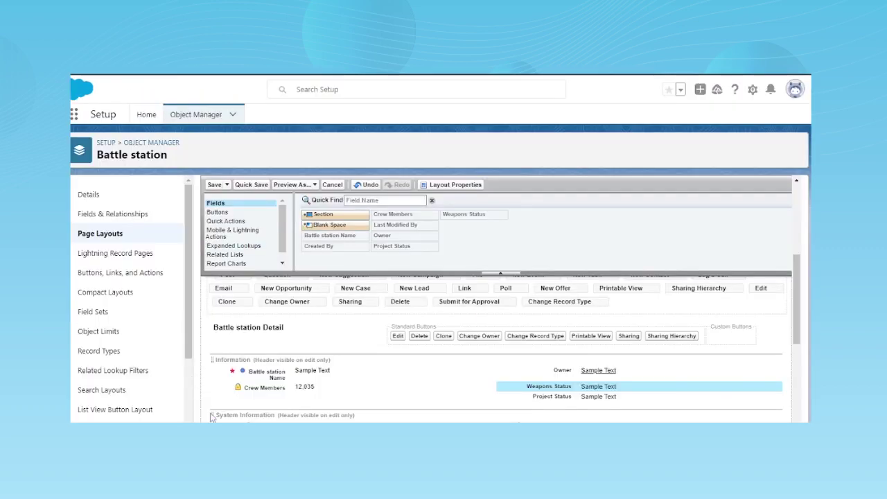
Open the Resources related list's properties in the Battle station Layout and add Created Date to its selected fields.
scroll(354, 354, down, 5)
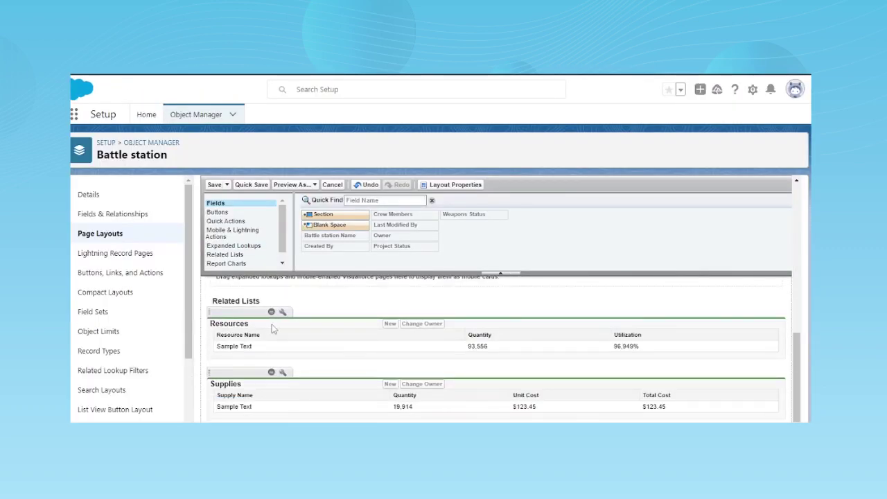
scroll(271, 329, up, 1)
scroll(256, 334, down, 1)
click(284, 313)
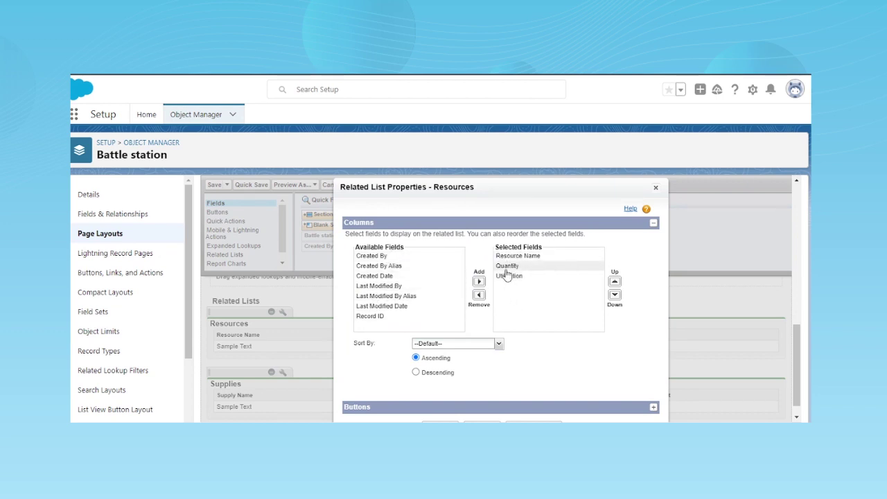
scroll(477, 386, down, 1)
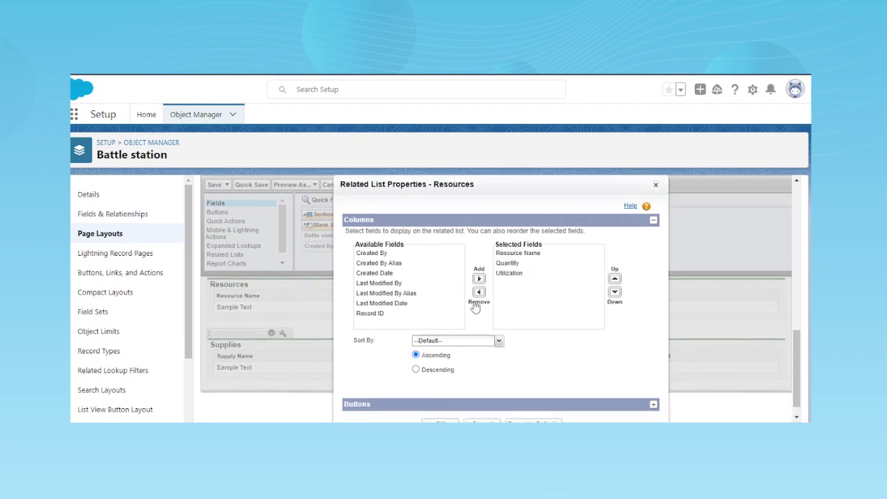
click(376, 275)
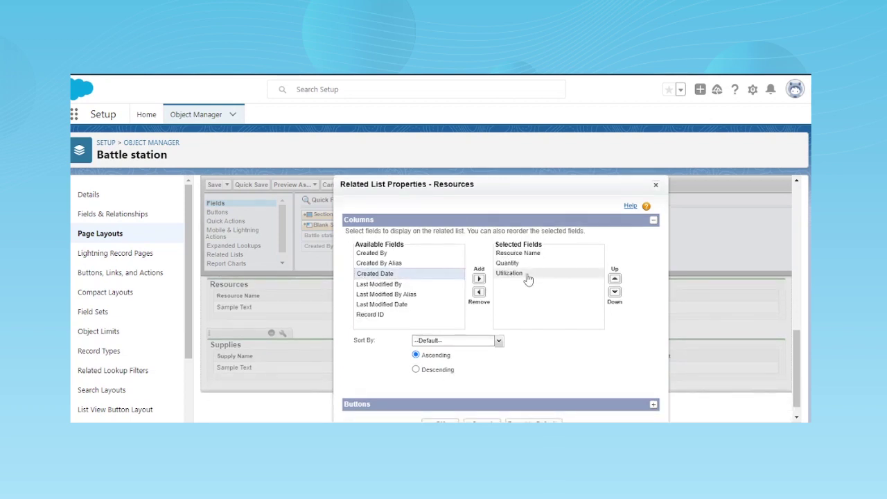
click(479, 279)
scroll(580, 299, down, 1)
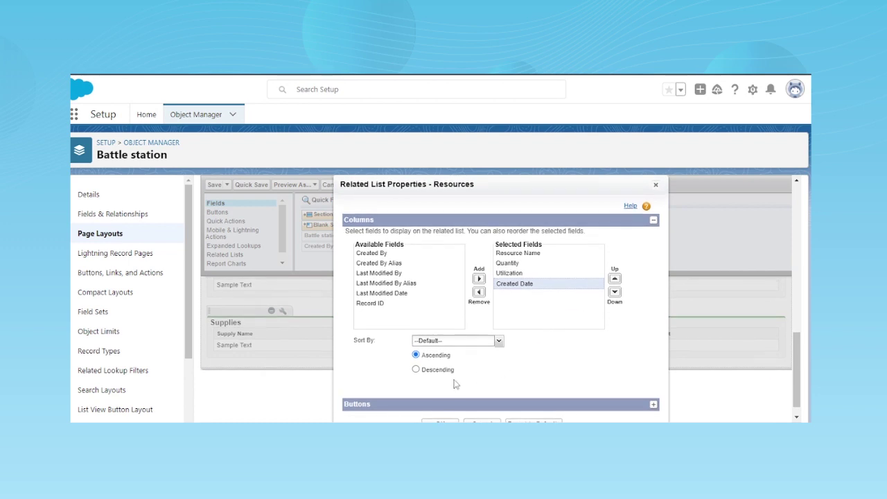
scroll(757, 352, down, 1)
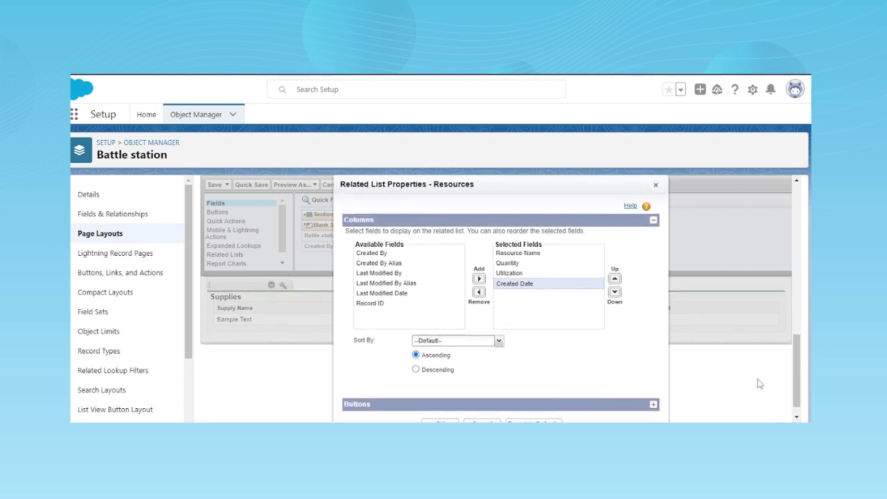
click(440, 421)
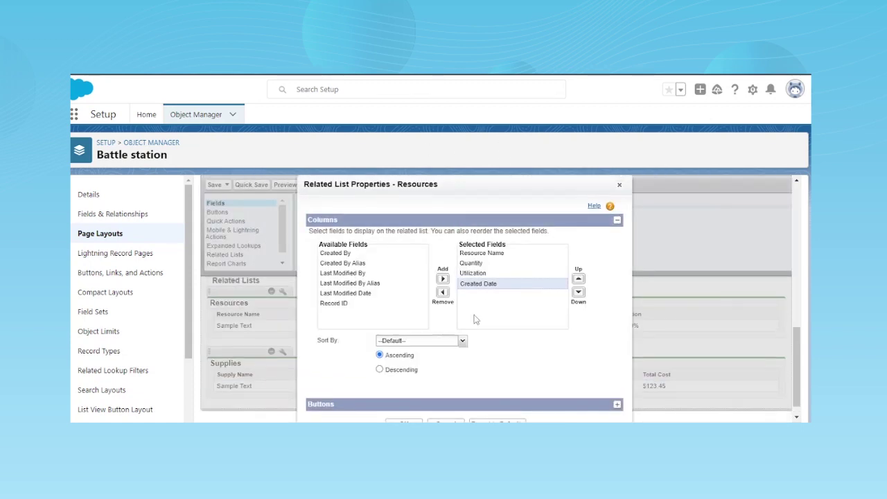
Remove Created Date from the Resources related list's selected fields, collapse the Columns section, and accept the properties.
scroll(450, 341, down, 1)
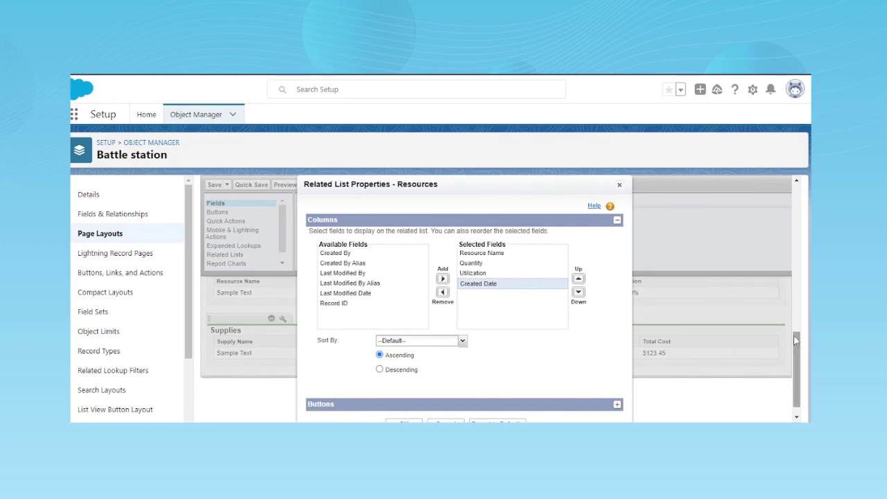
drag(796, 339, 788, 420)
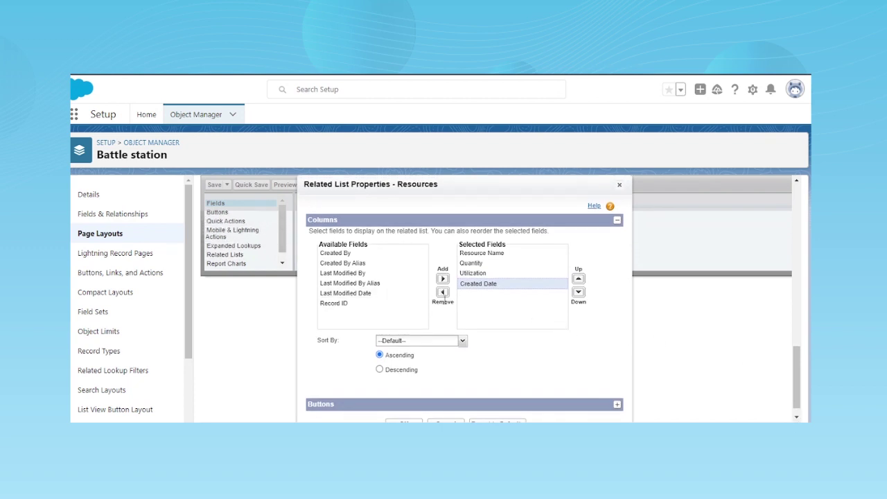
click(444, 292)
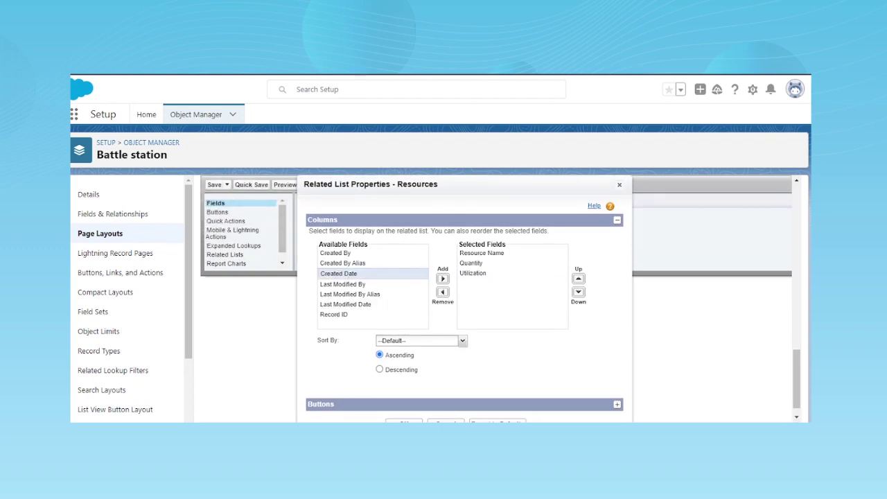
click(617, 220)
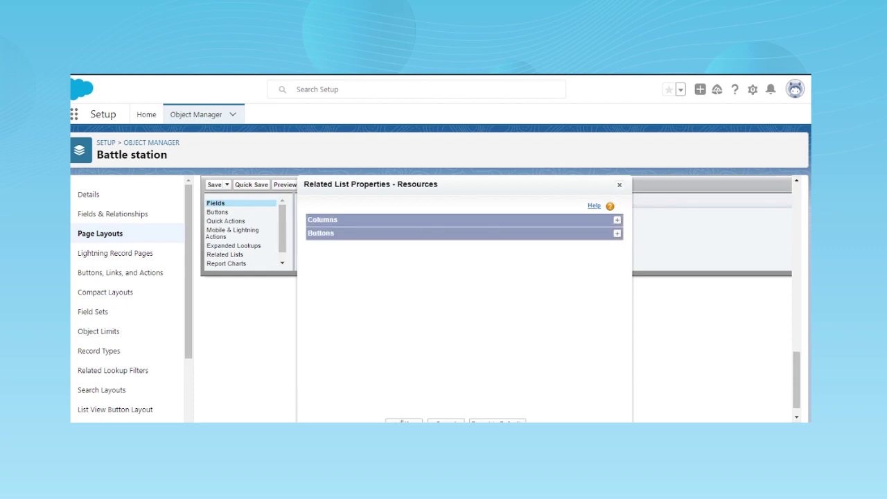
click(402, 421)
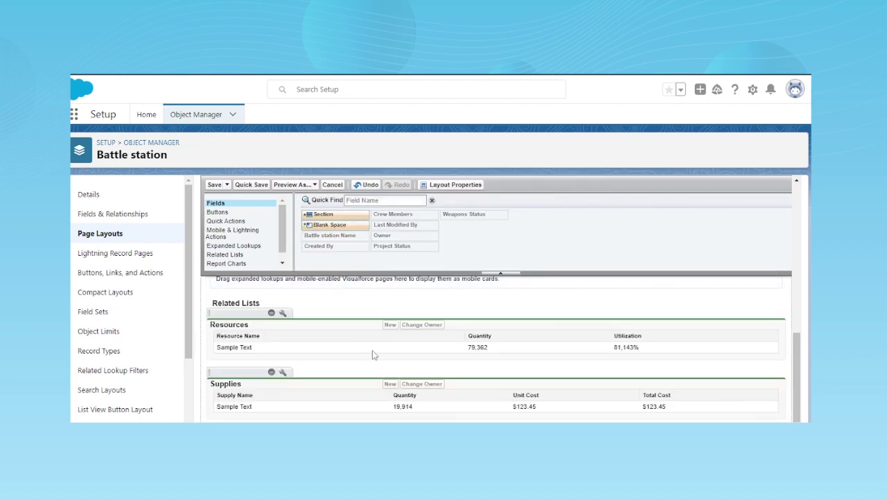
Open the Supplies related list's properties, and switch to Trailhead to review the Resources and Supplies related list instructions.
click(285, 370)
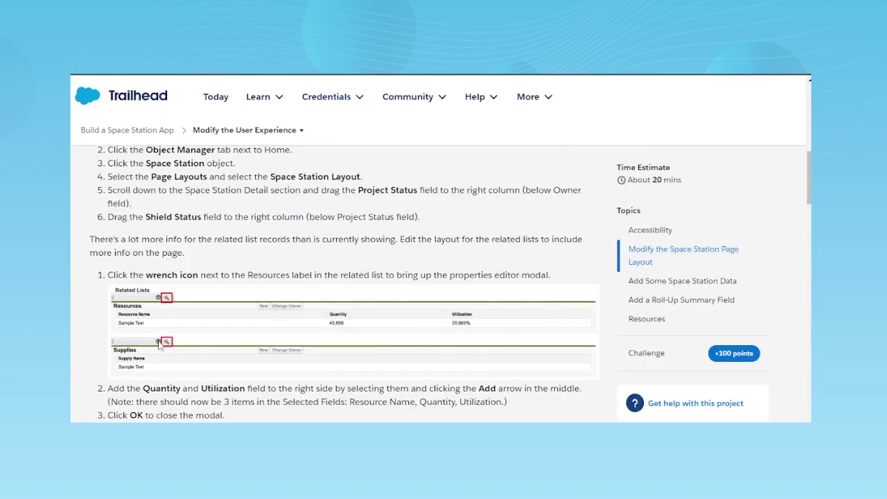
scroll(158, 344, down, 2)
scroll(159, 344, down, 3)
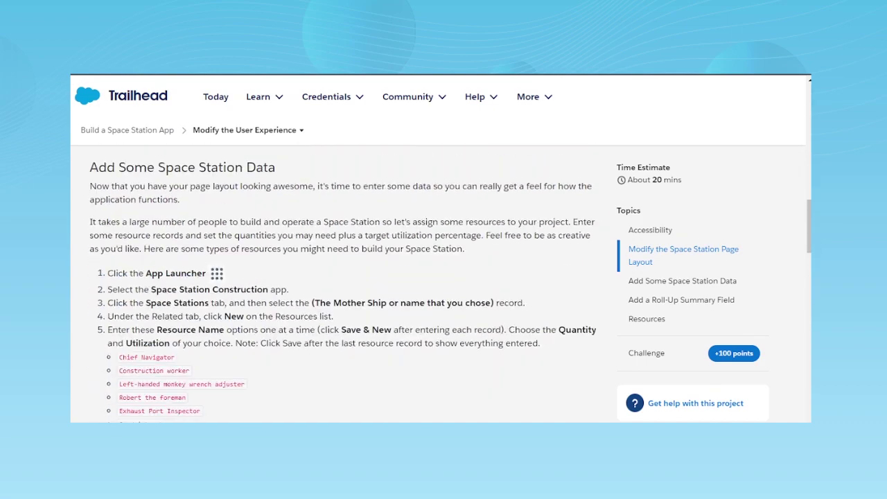
scroll(219, 292, up, 5)
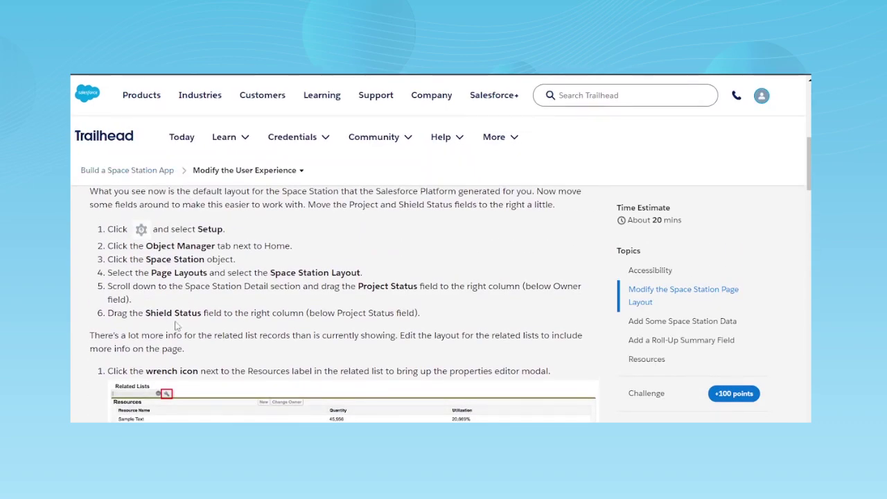
scroll(176, 326, down, 8)
scroll(179, 317, up, 4)
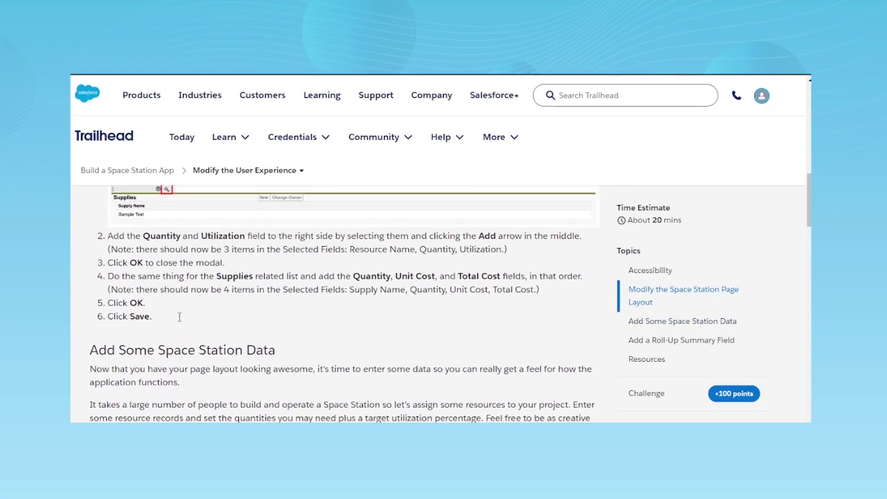
scroll(178, 317, up, 1)
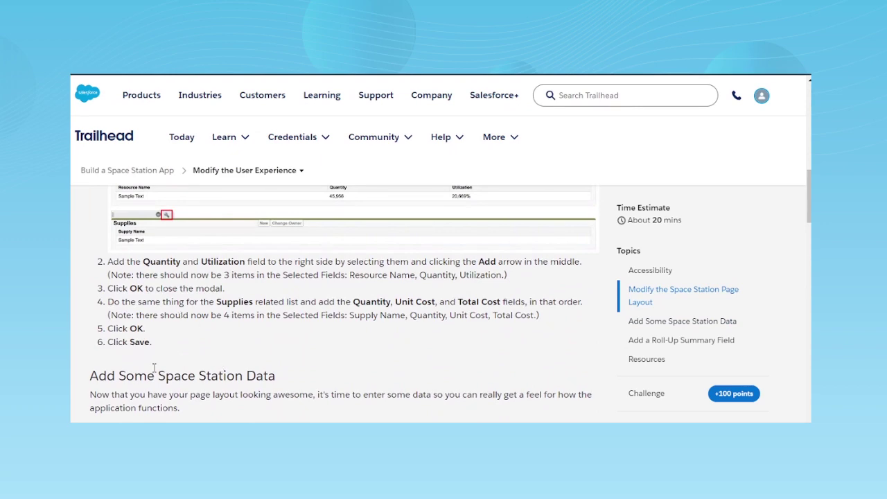
Read Trailhead's Add Some Space Station Data section, covering how to enter resource and supply records.
scroll(294, 365, down, 4)
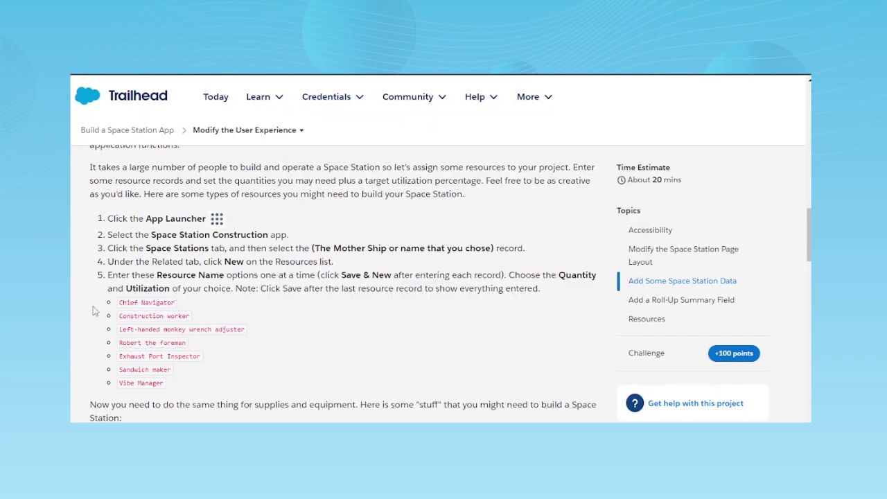
scroll(93, 311, down, 5)
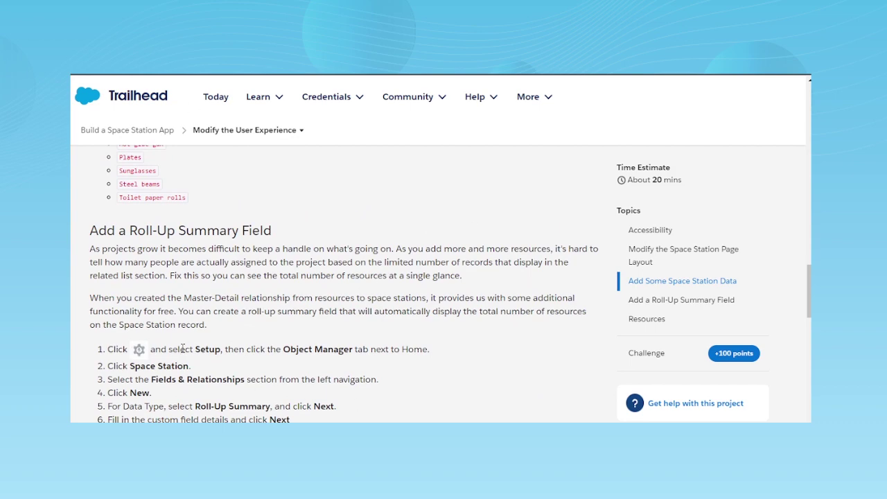
scroll(182, 349, up, 10)
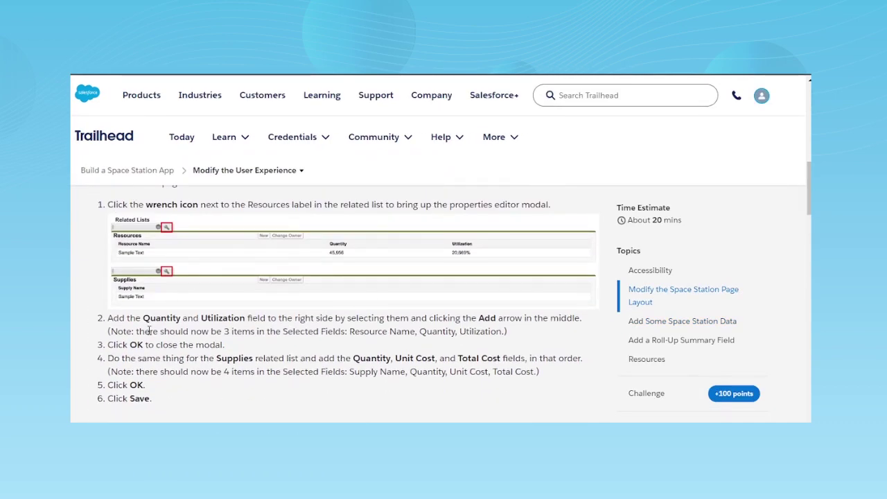
scroll(147, 331, down, 2)
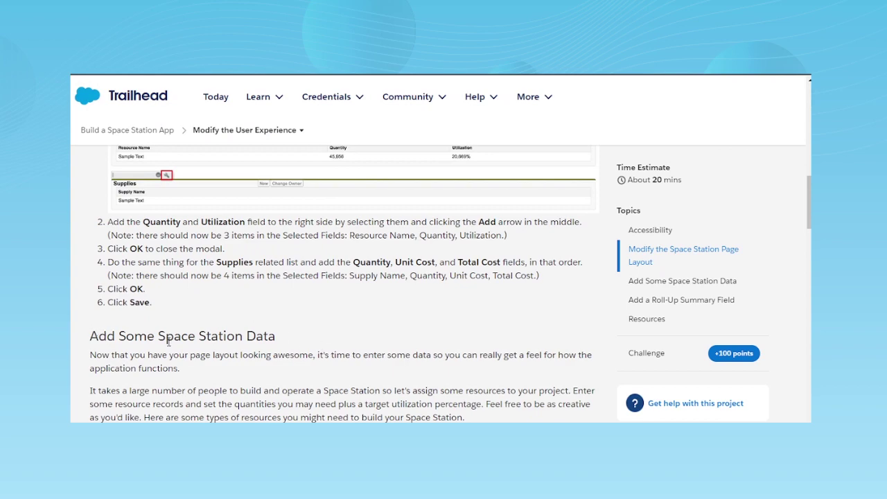
scroll(169, 342, down, 3)
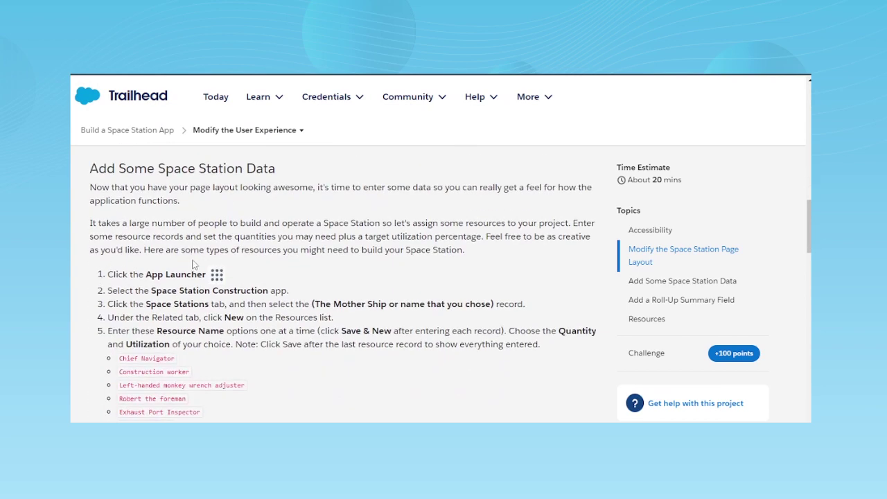
scroll(276, 381, down, 2)
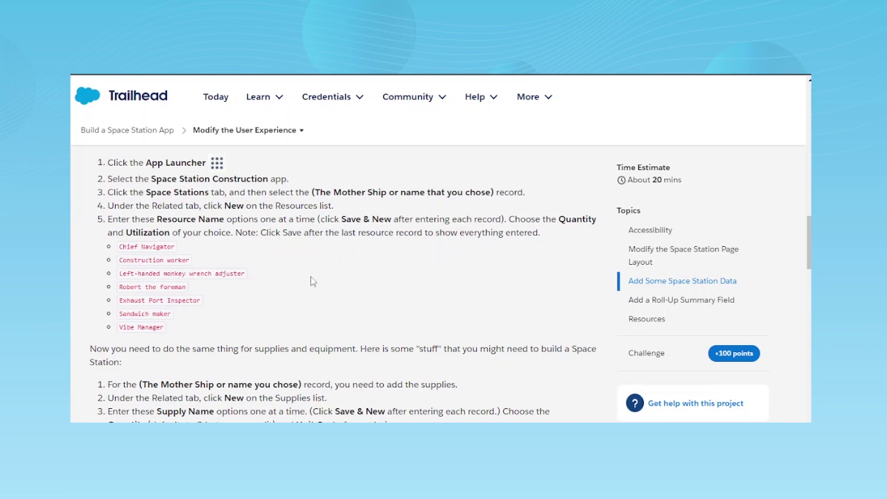
scroll(311, 281, down, 2)
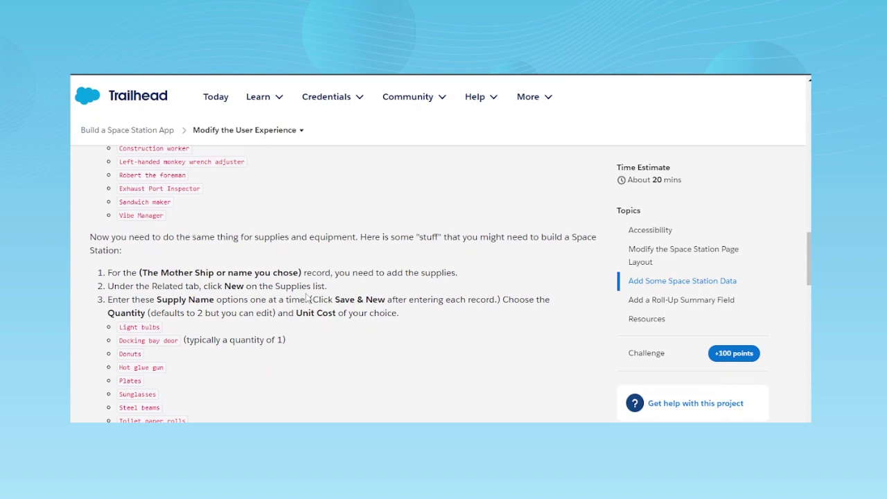
Read Trailhead's Add a Roll-Up Summary Field instructions through to the end of the Modify the User Experience unit.
scroll(308, 298, down, 3)
scroll(146, 307, down, 1)
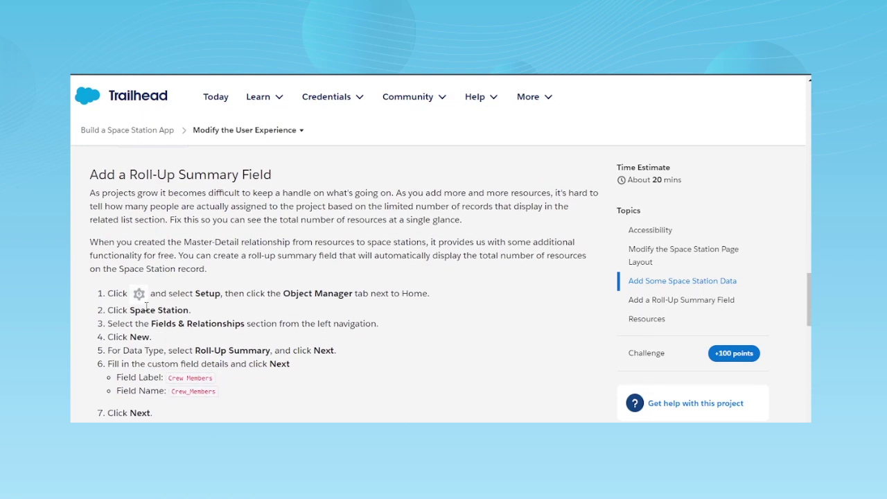
scroll(146, 307, down, 4)
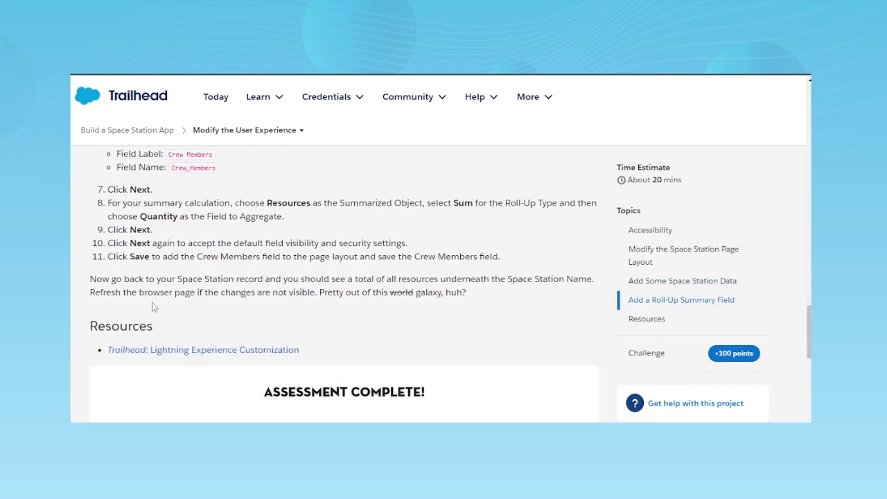
scroll(154, 306, up, 1)
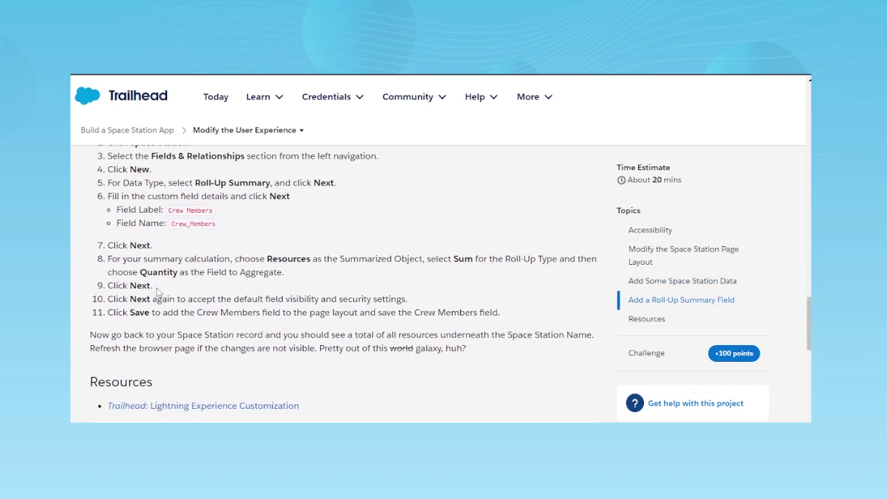
scroll(159, 292, up, 3)
scroll(241, 269, down, 4)
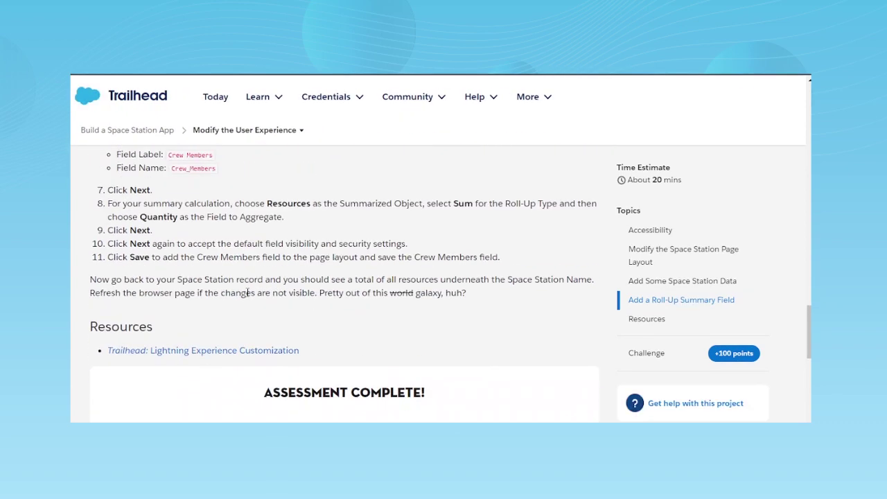
scroll(195, 346, down, 2)
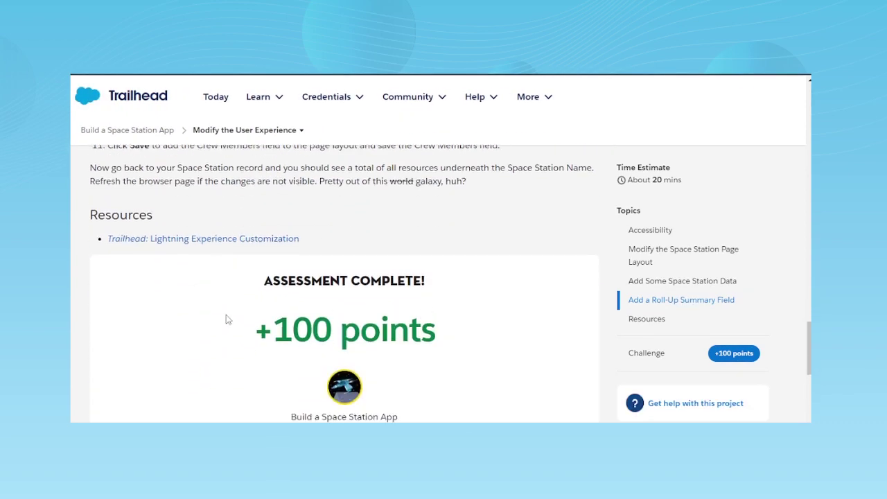
Return to the Build a Space Station App project overview and open the Add Business Logic unit.
scroll(225, 319, up, 6)
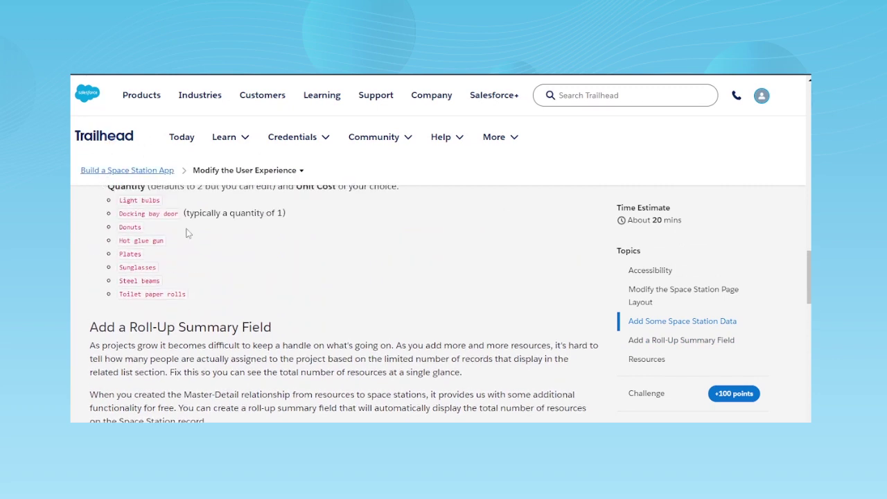
key(alt+Left)
scroll(354, 360, down, 4)
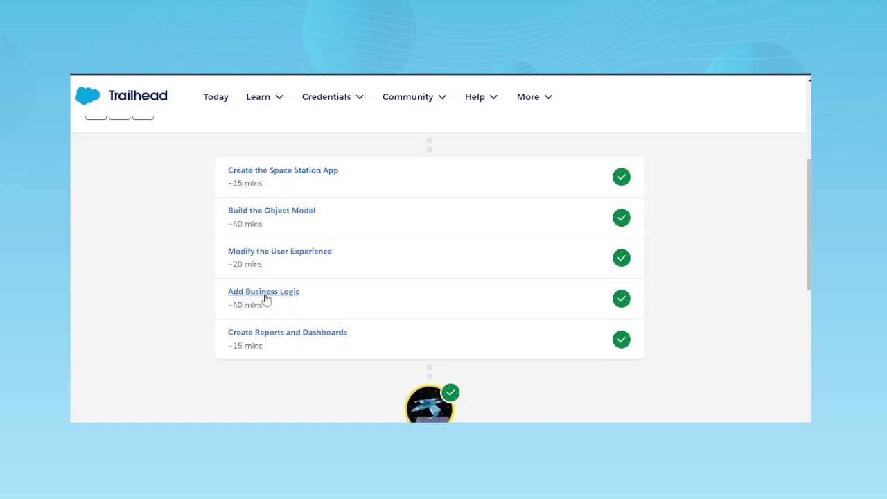
click(262, 292)
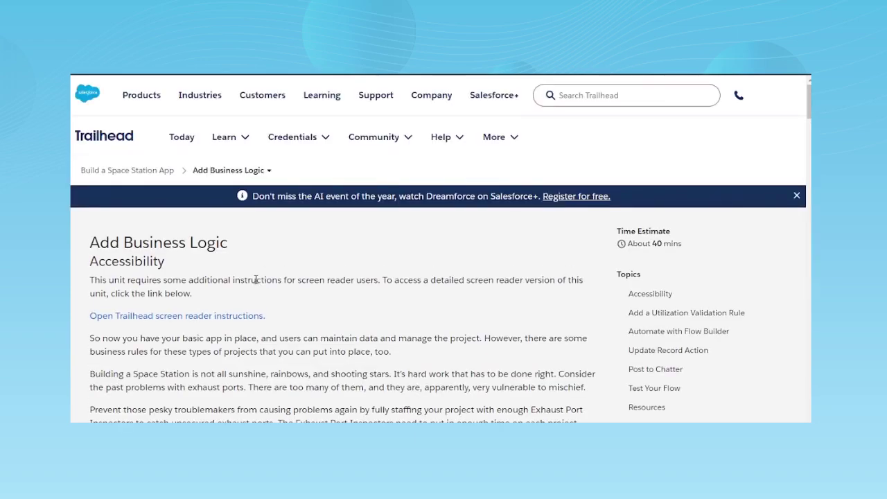
Examine the Add a Utilization Validation Rule instructions, and highlight and deselect the words "Validation Rule" in the section heading.
scroll(278, 273, down, 3)
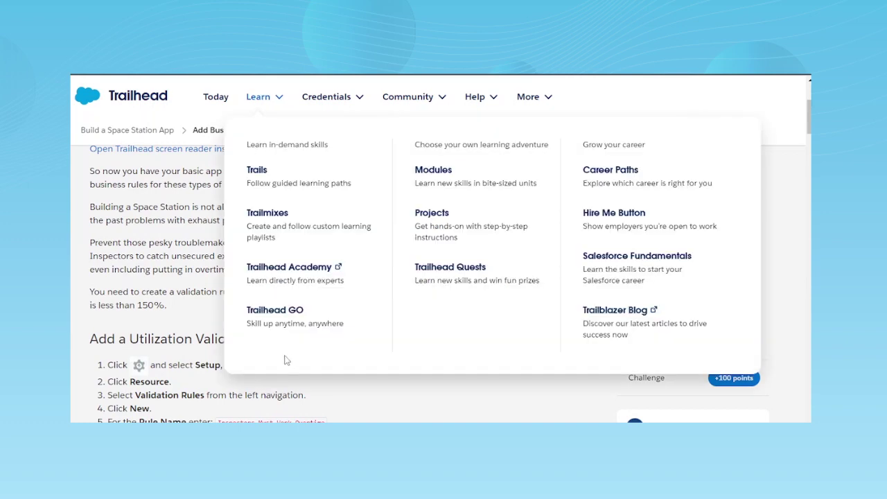
scroll(234, 252, down, 2)
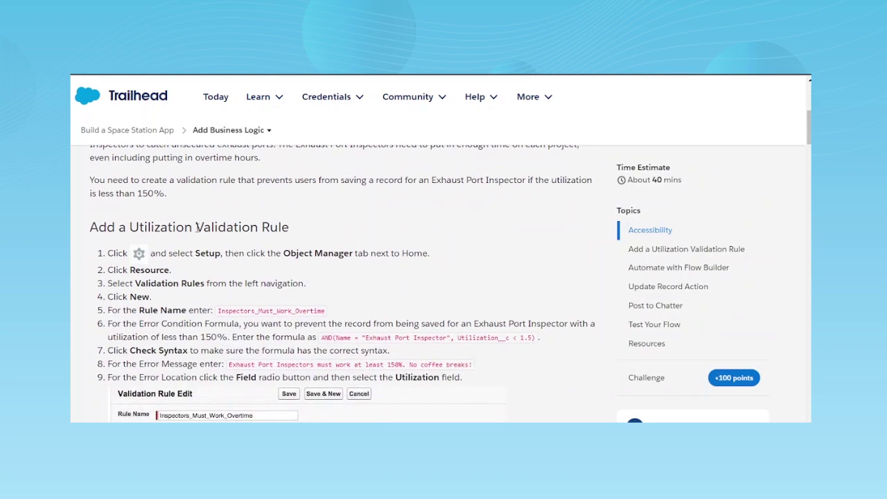
drag(198, 228, 358, 232)
click(358, 231)
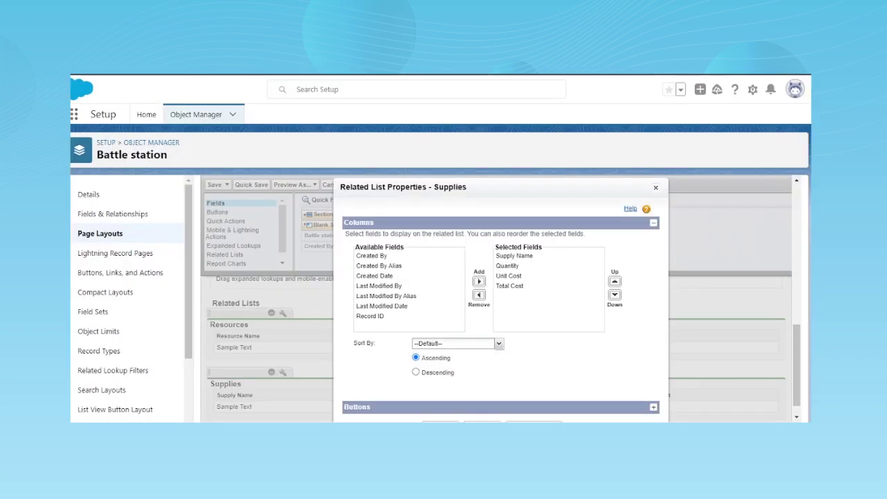
scroll(145, 303, down, 2)
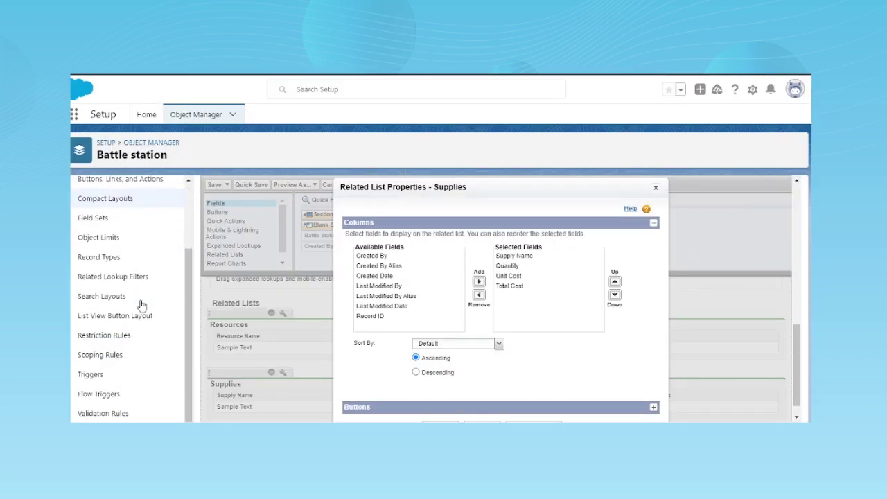
click(656, 187)
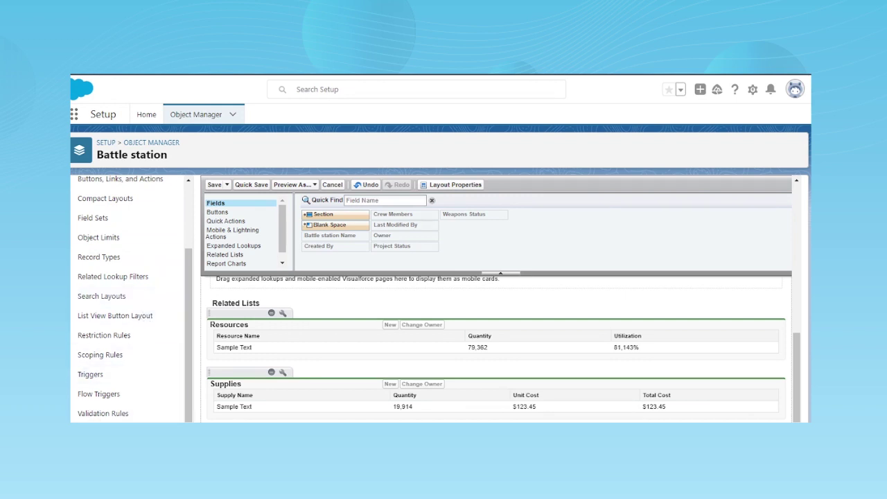
click(91, 413)
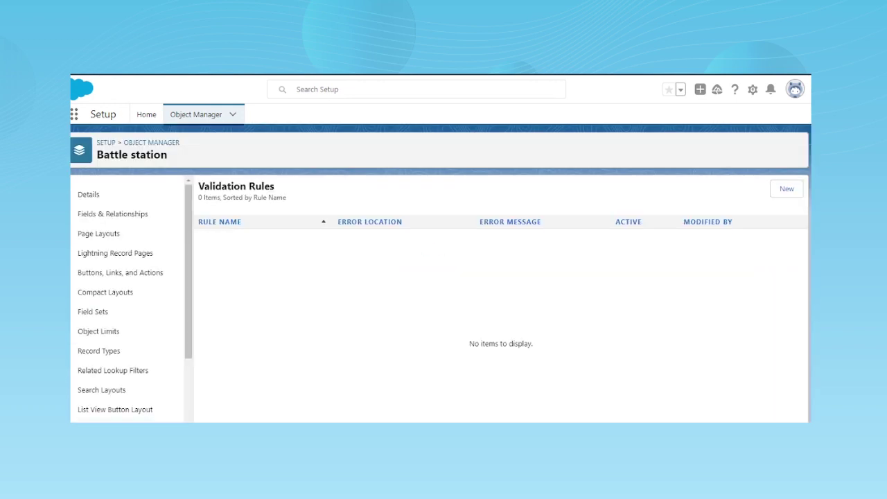
click(779, 197)
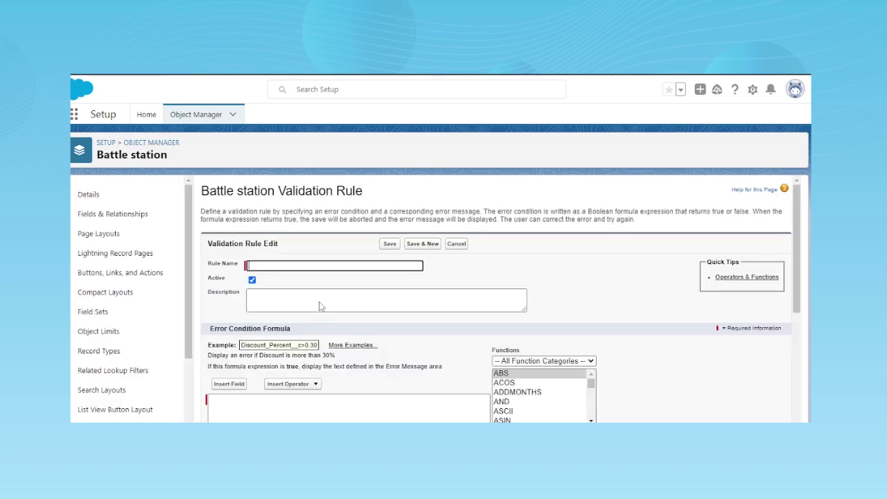
scroll(316, 306, down, 3)
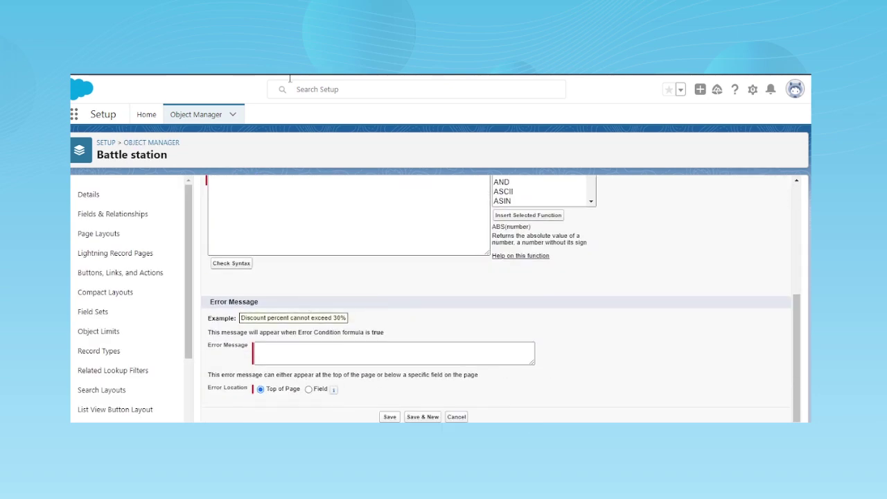
Recheck Trailhead's Add a Utilization Validation Rule instructions for the target object, and highlight the object name in the second instruction.
key(ctrl+Tab)
scroll(215, 293, up, 6)
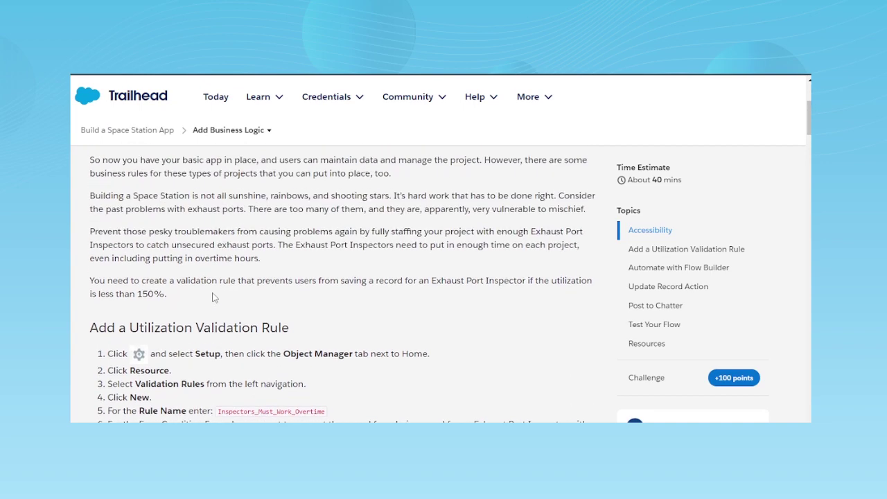
scroll(214, 293, down, 10)
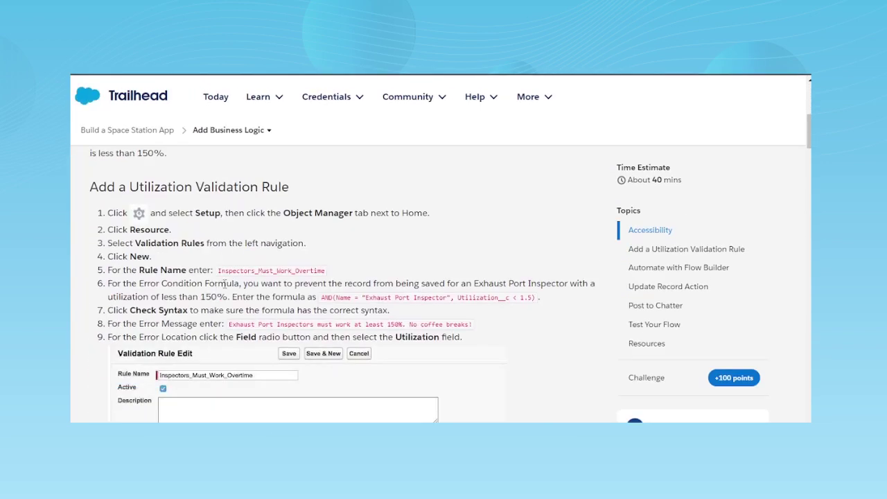
double_click(156, 232)
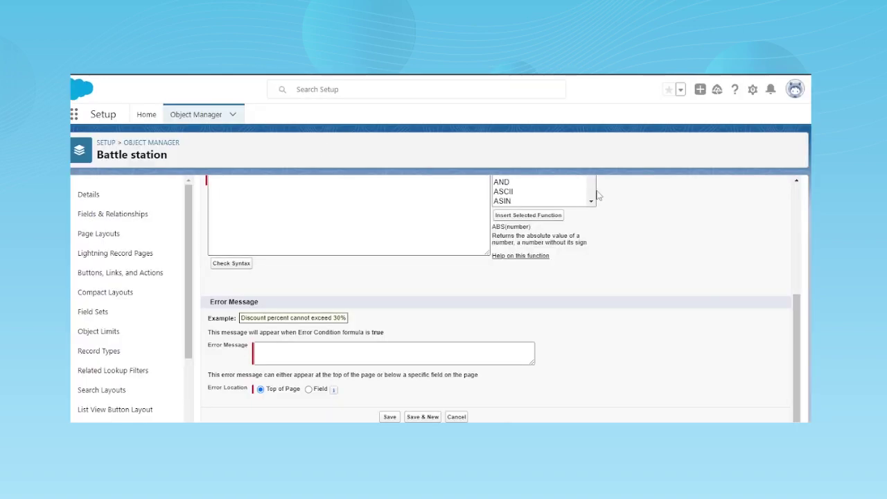
Return to the Object Manager, search for "resour", and open the Resource object's validation rules.
scroll(485, 298, up, 10)
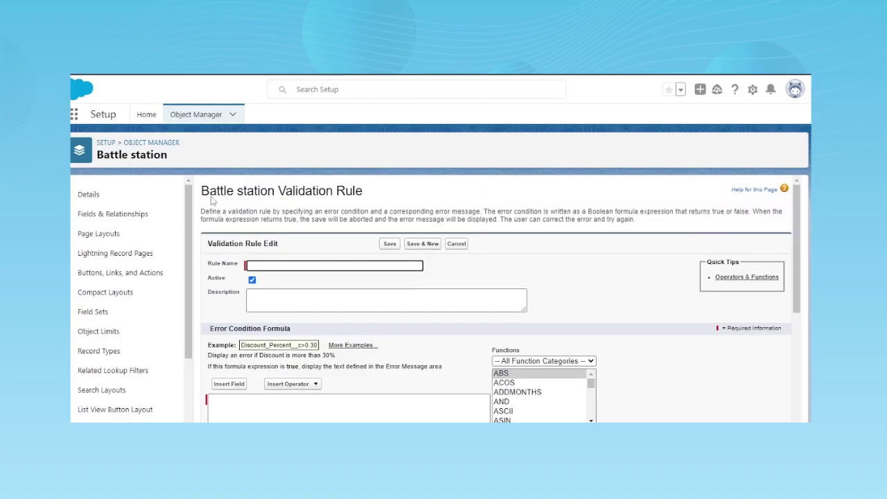
click(169, 144)
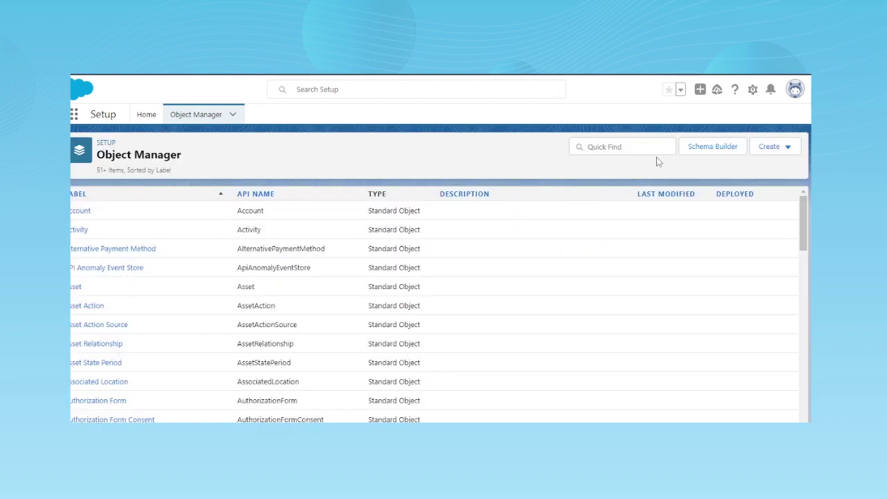
click(635, 154)
text(re)
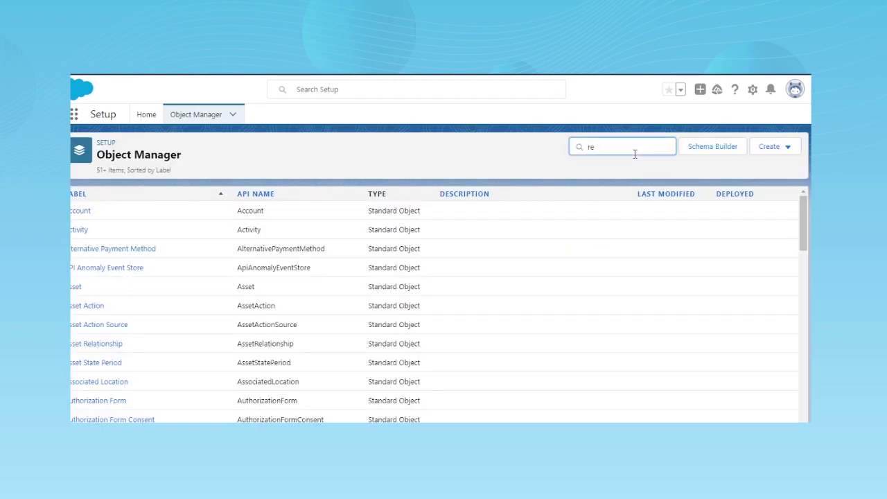
text(sour)
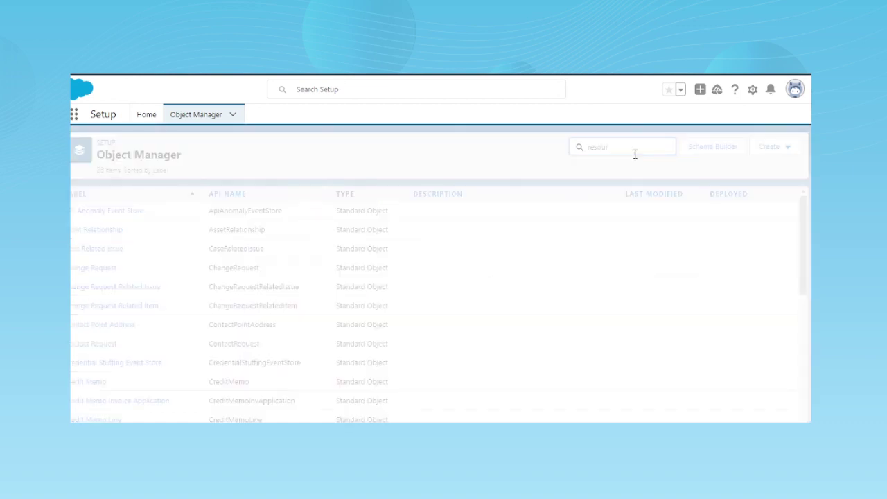
click(76, 216)
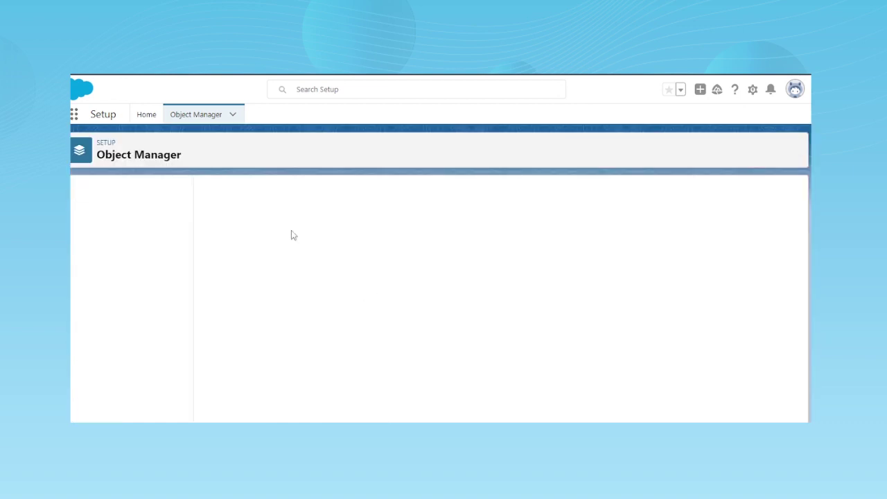
scroll(143, 388, down, 3)
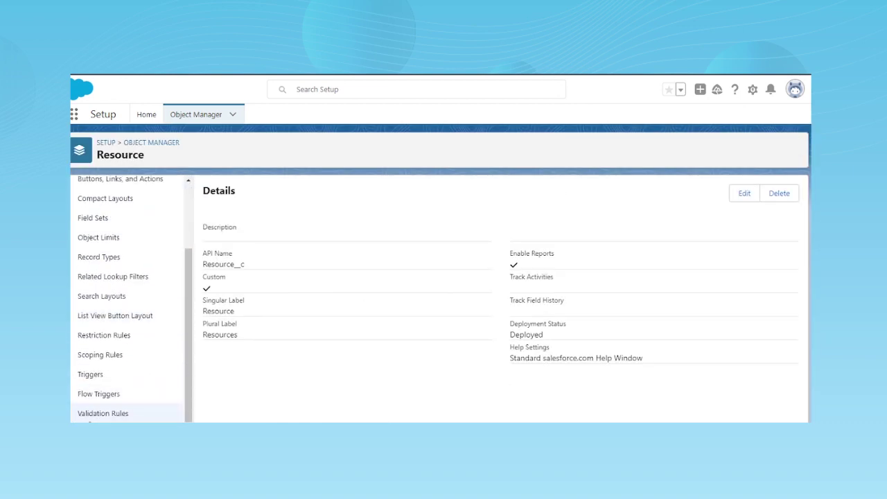
click(91, 416)
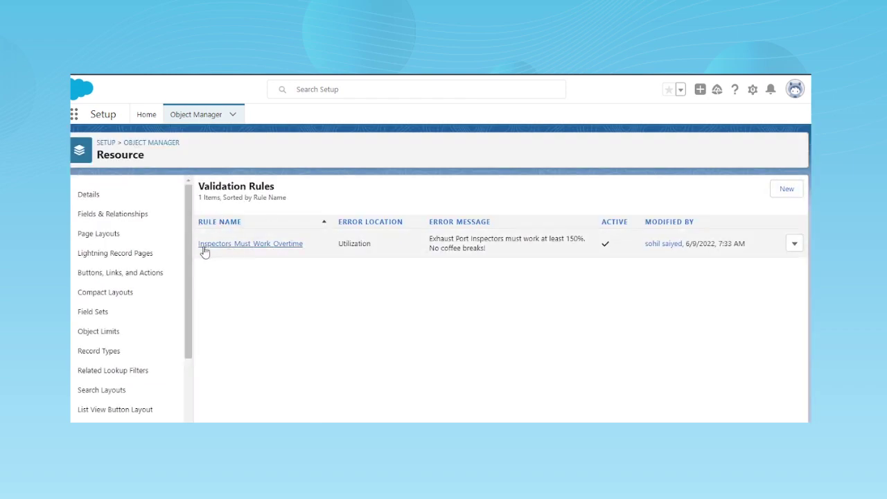
Start a new Resource validation rule and set its rule name to Project_Status.
click(784, 195)
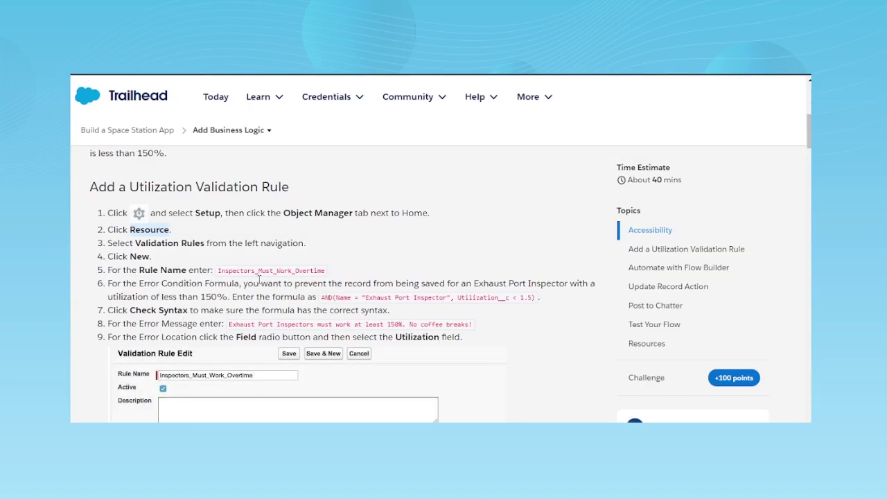
double_click(255, 270)
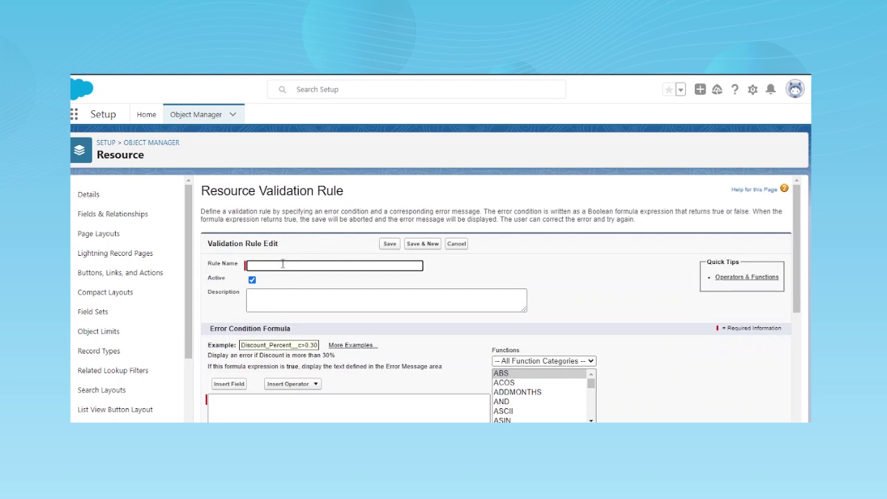
text(Project Status)
click(286, 310)
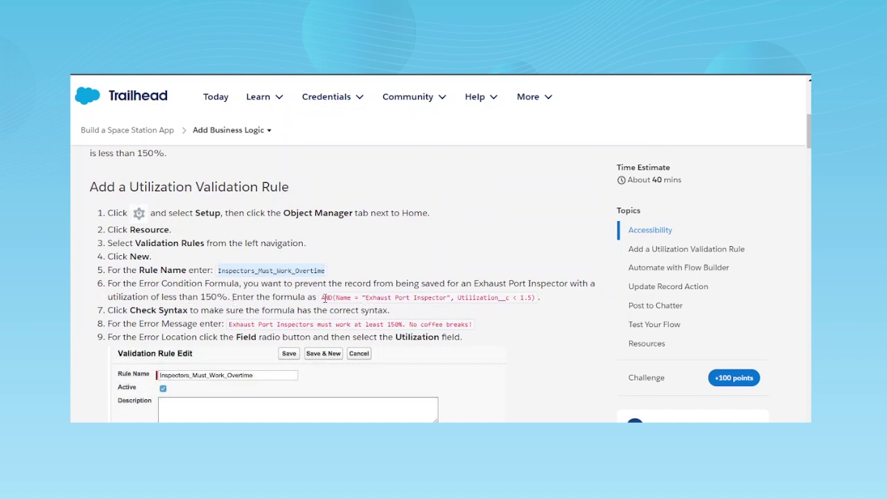
Copy Trailhead's formula AND(Name = "Exhaust Port Inspector", Utilization__c < 1.5) into the rule's error condition formula.
drag(323, 298, 416, 298)
click(360, 308)
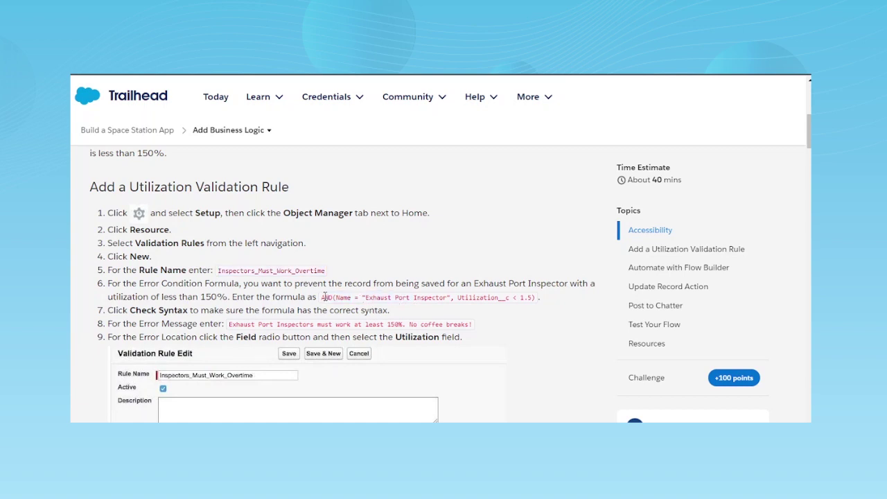
drag(323, 297, 535, 297)
key(ctrl+c)
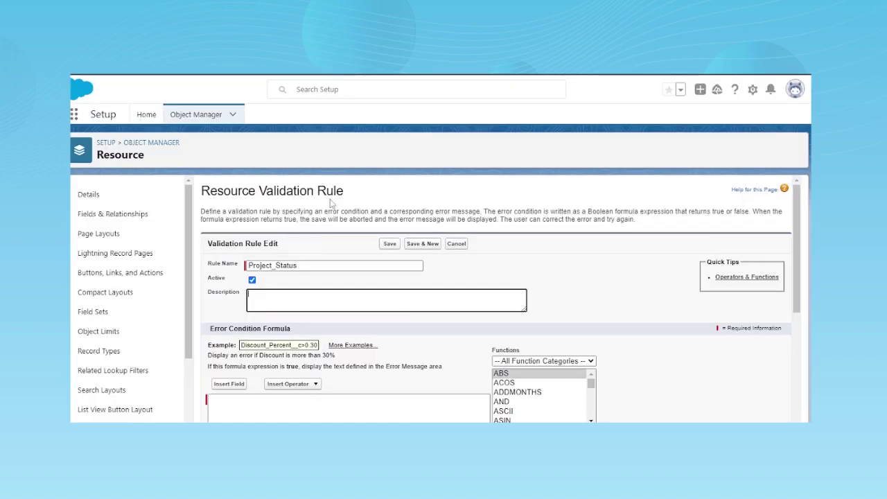
scroll(320, 314, down, 1)
scroll(321, 313, down, 2)
click(300, 308)
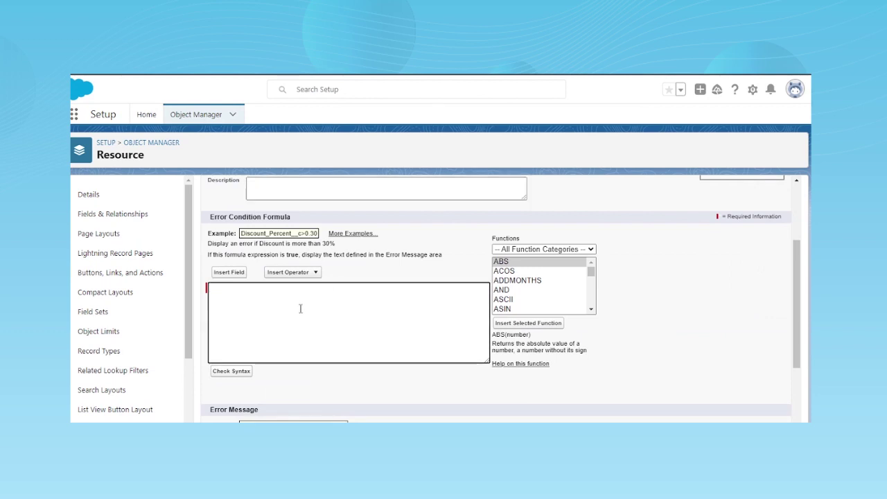
key(ctrl+v)
scroll(300, 309, up, 3)
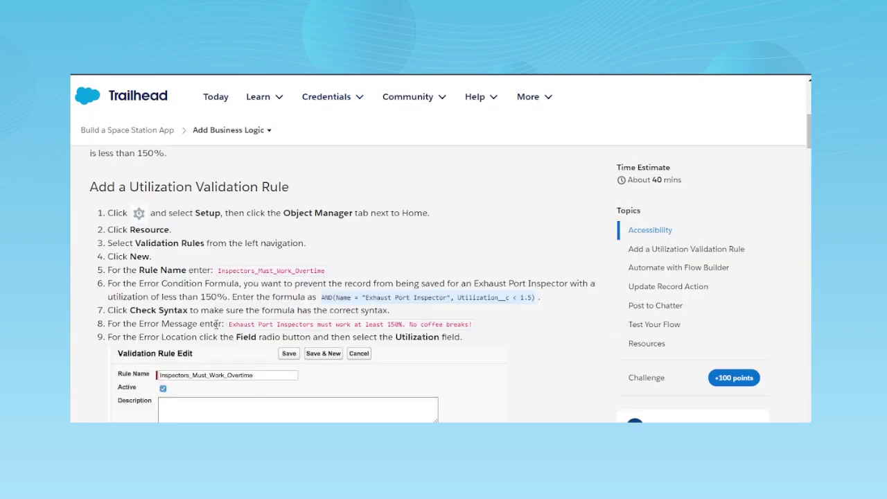
Copy Trailhead's error message "Exhaust Port Inspectors must work at least 150%. No coffee breaks!" into the validation rule.
drag(227, 323, 474, 332)
key(ctrl+c)
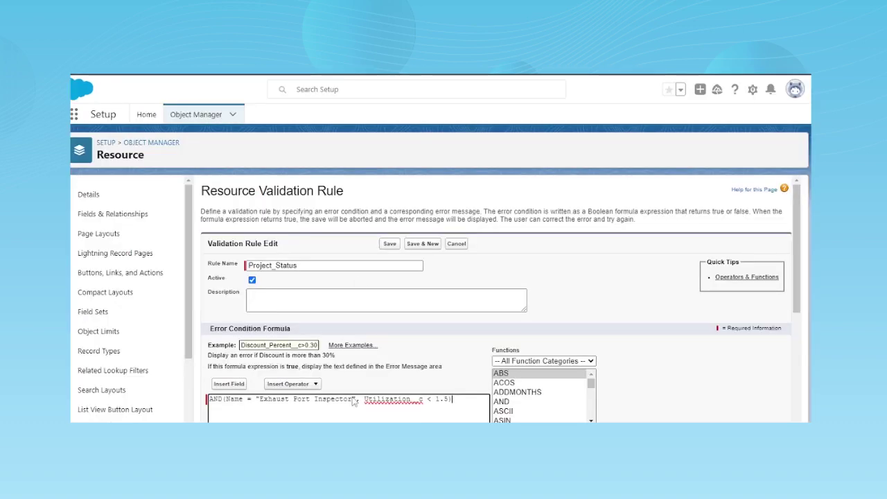
scroll(325, 375, down, 3)
scroll(325, 374, down, 3)
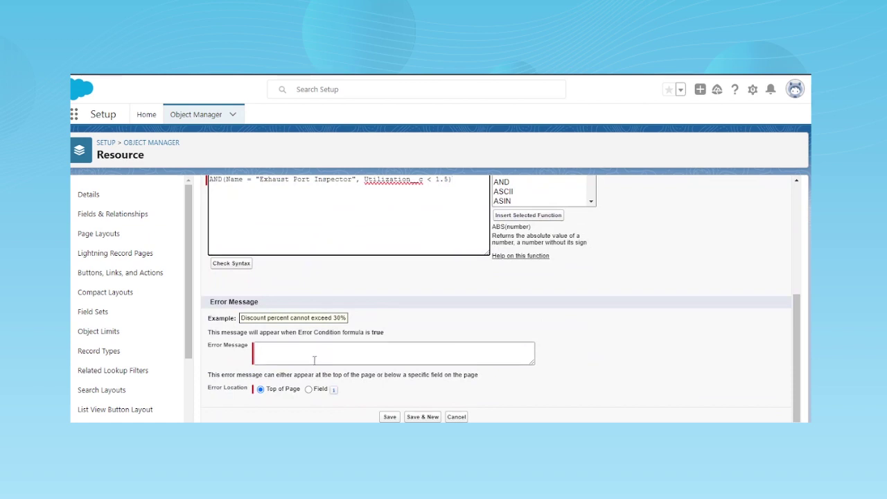
click(313, 360)
key(ctrl+v)
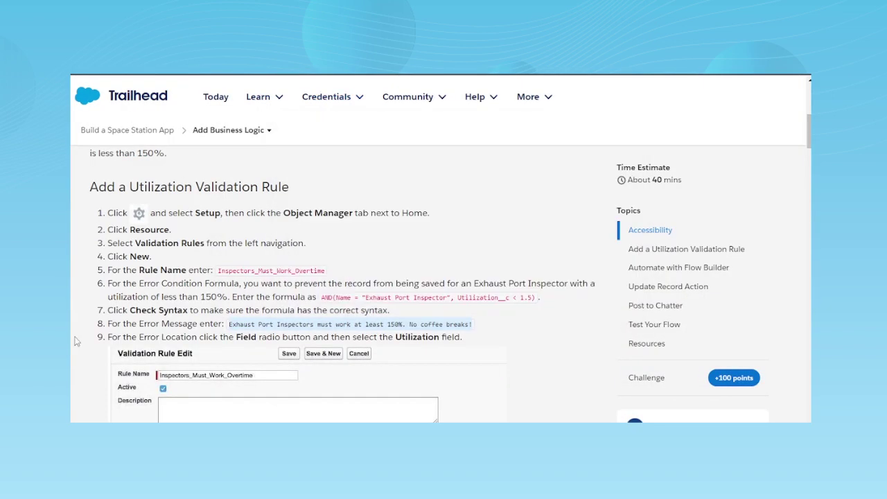
Review the filled-in Resource validation rule form and Trailhead's sample rule, including the error location and saving instructions.
scroll(98, 321, down, 3)
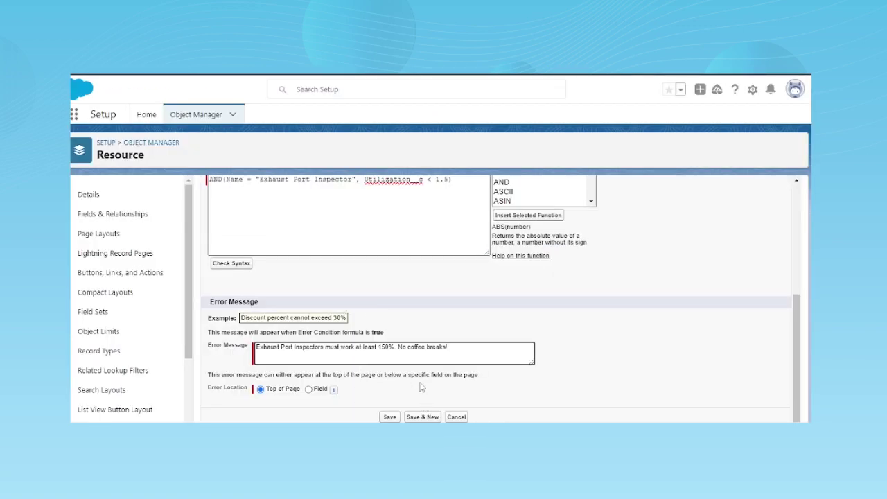
scroll(421, 387, up, 1)
scroll(501, 298, up, 3)
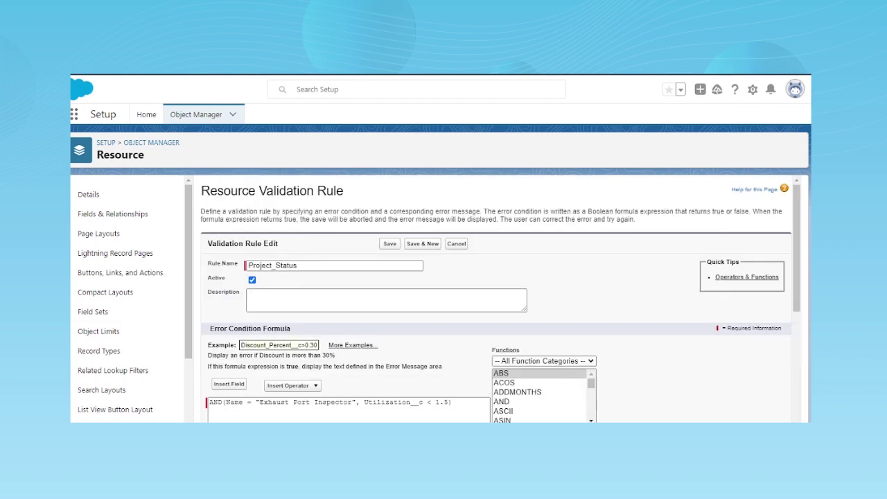
scroll(276, 311, down, 3)
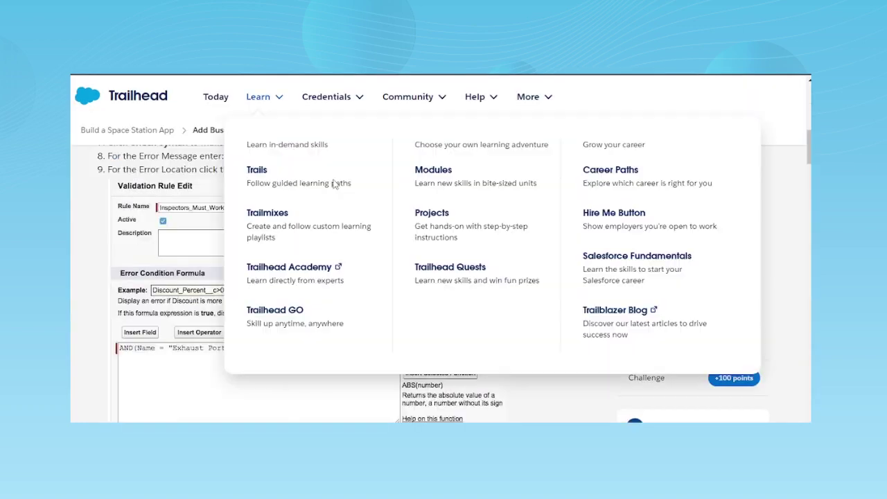
scroll(215, 340, down, 3)
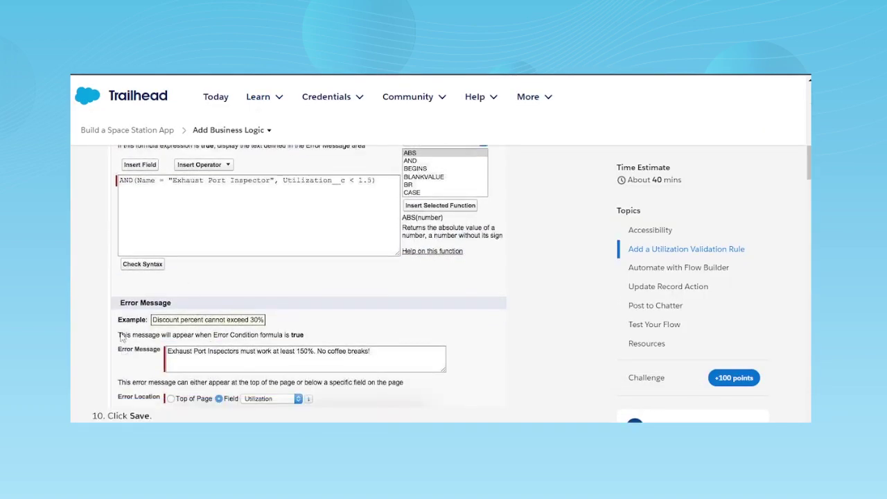
scroll(220, 313, down, 3)
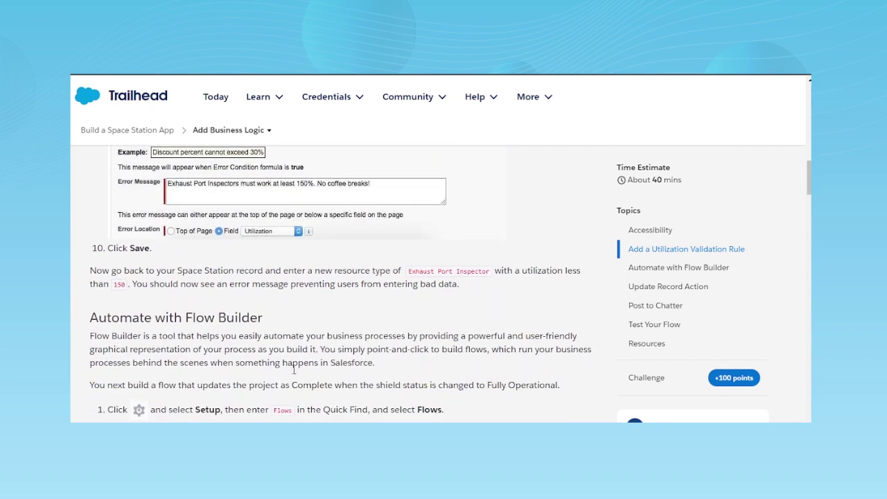
scroll(137, 271, down, 1)
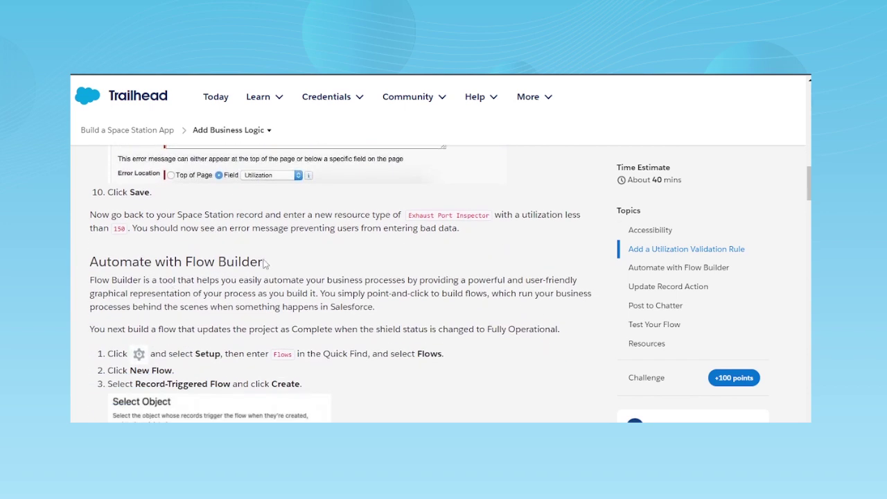
Read Trailhead's Automate with Flow Builder instructions on creating a record-triggered flow, its trigger and its entry conditions.
drag(189, 261, 304, 263)
click(315, 264)
scroll(314, 296, down, 3)
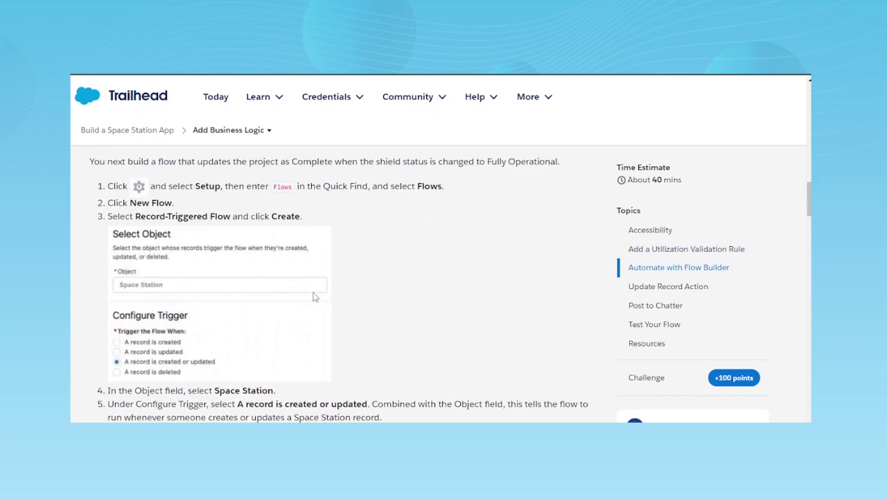
scroll(314, 296, down, 2)
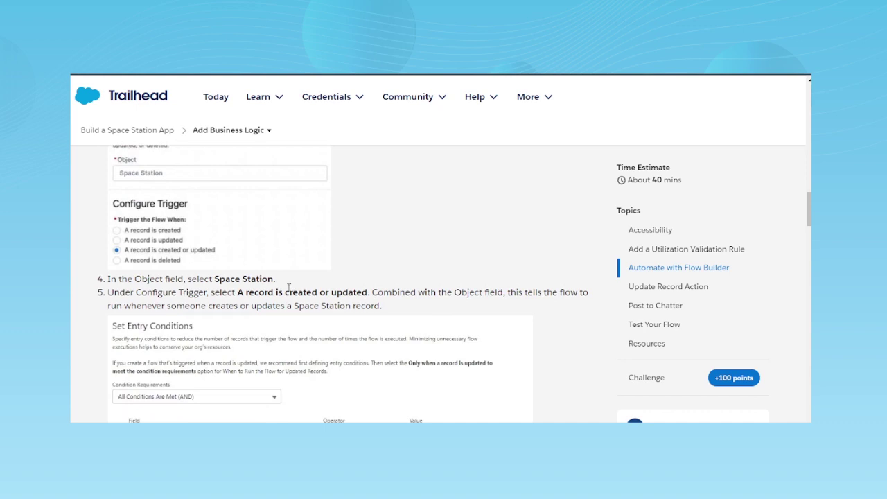
scroll(290, 291, up, 2)
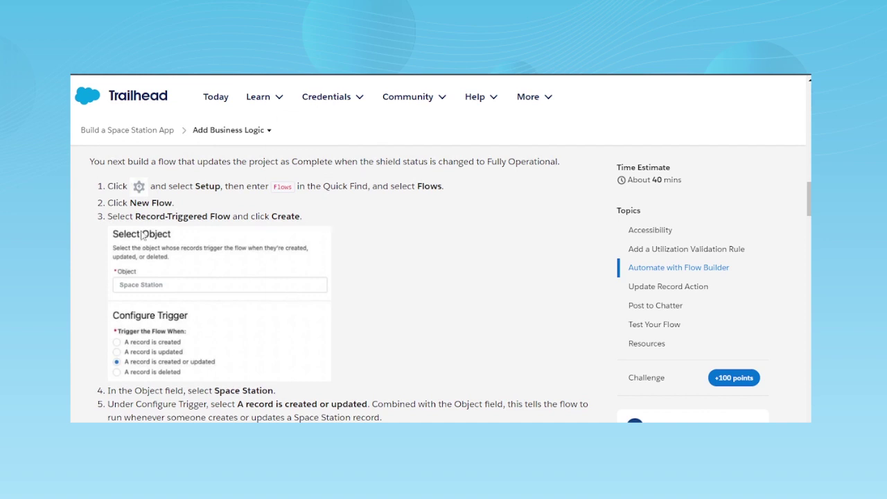
scroll(250, 374, down, 5)
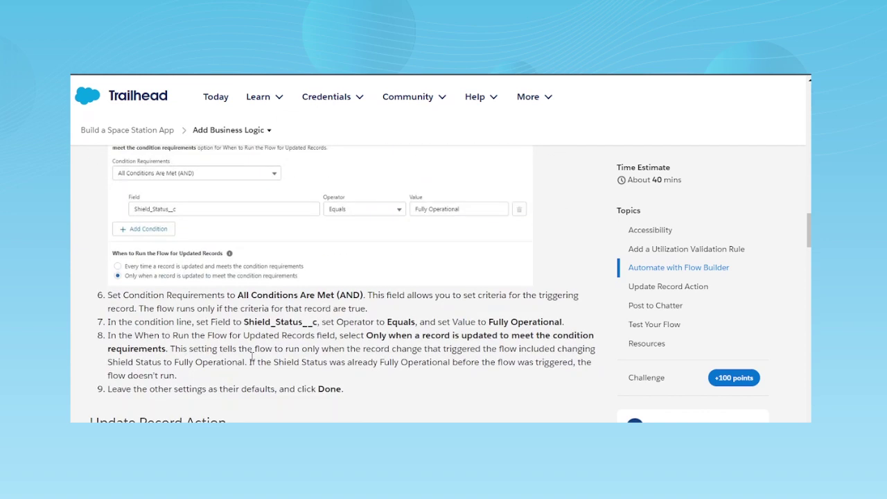
Read Trailhead's remaining Add Business Logic instructions, covering Update Record Action, Post to Chatter and Test Your Flow.
scroll(252, 359, down, 3)
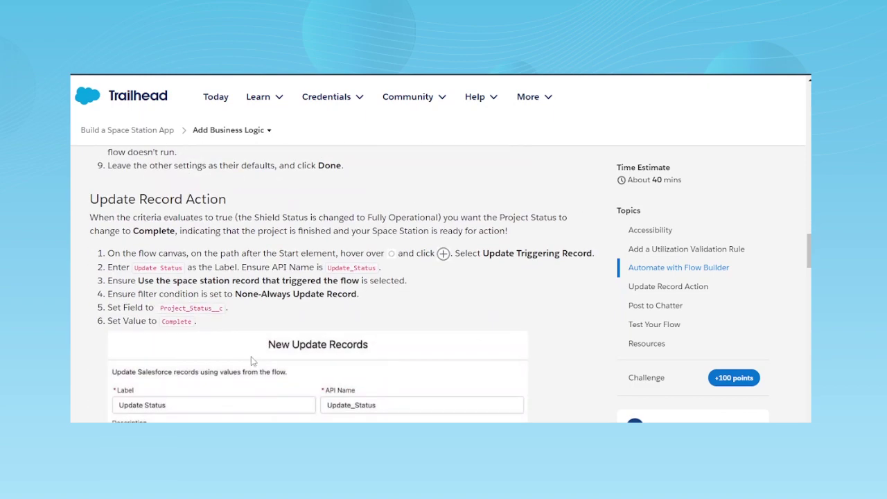
scroll(251, 360, down, 12)
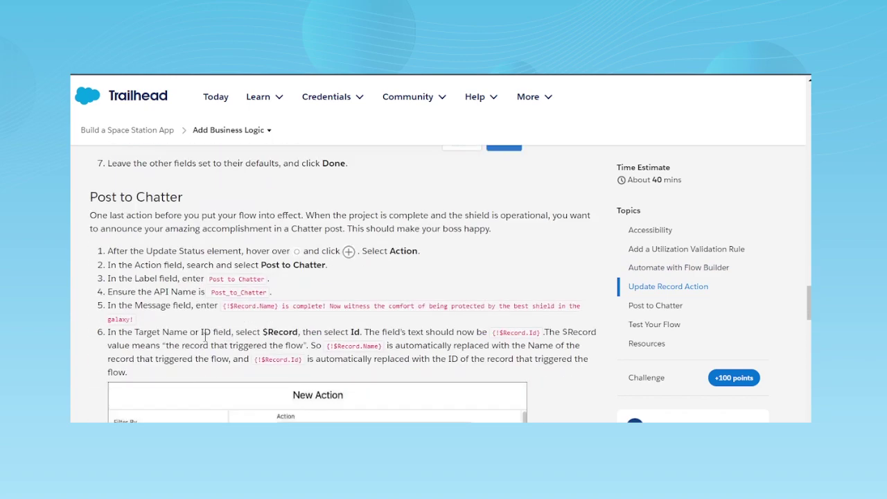
scroll(205, 337, down, 10)
scroll(204, 337, up, 2)
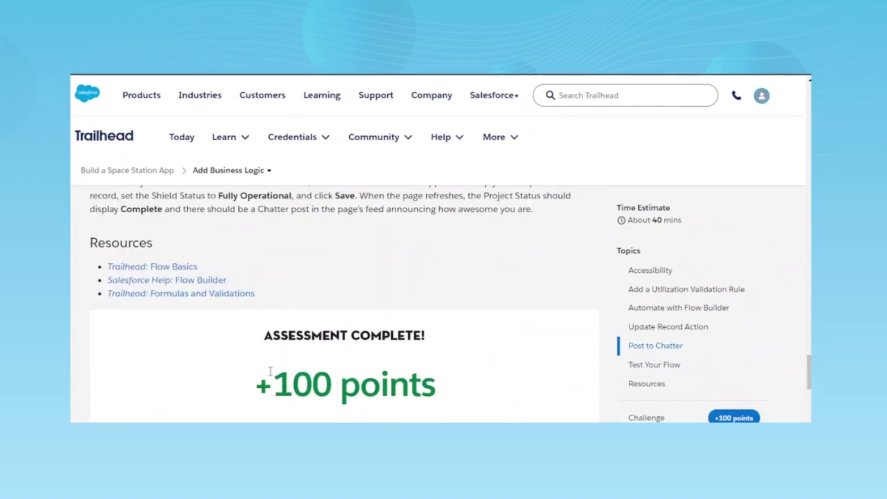
scroll(270, 372, up, 8)
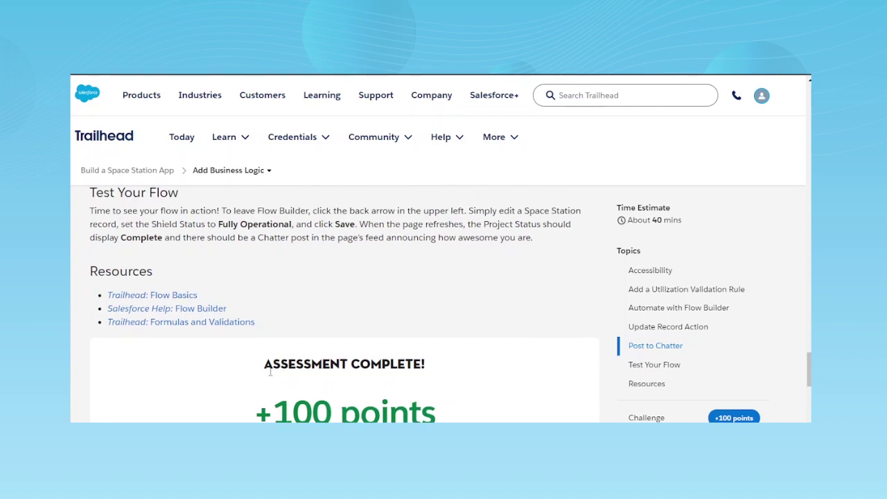
scroll(289, 420, up, 3)
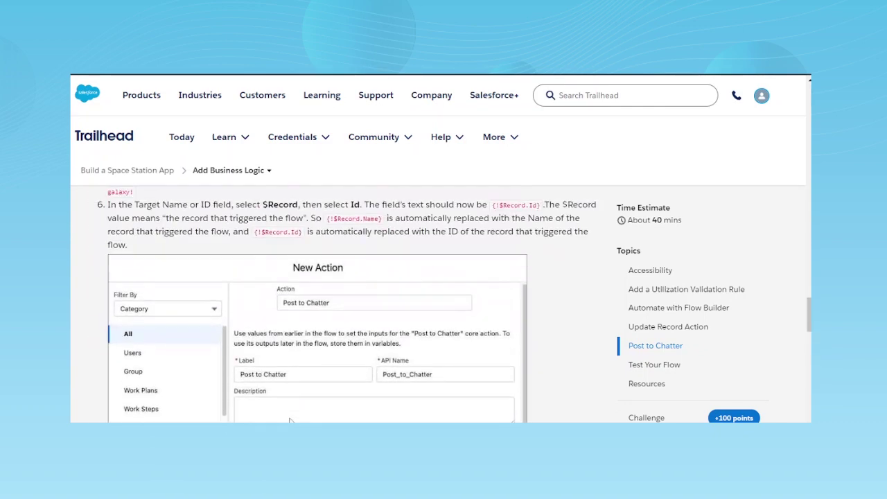
scroll(289, 420, down, 3)
scroll(127, 178, up, 8)
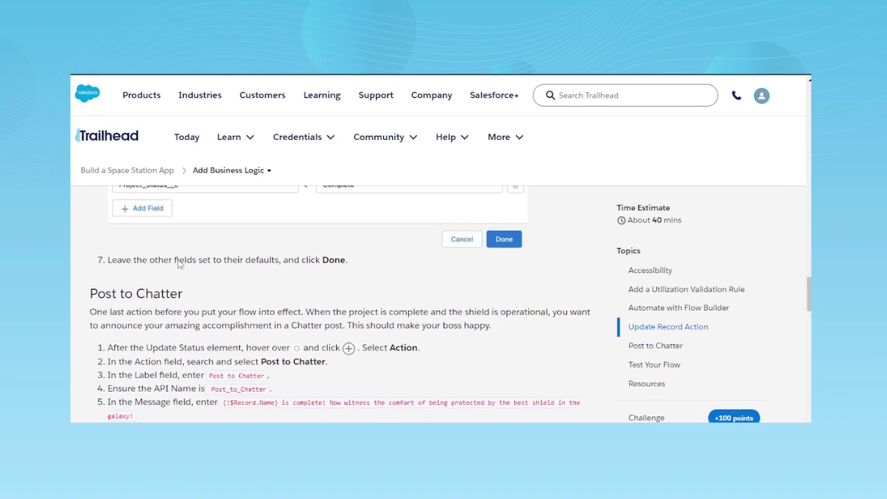
Return to the Build a Space Station App project overview and open the Create Reports and Dashboards unit.
click(127, 178)
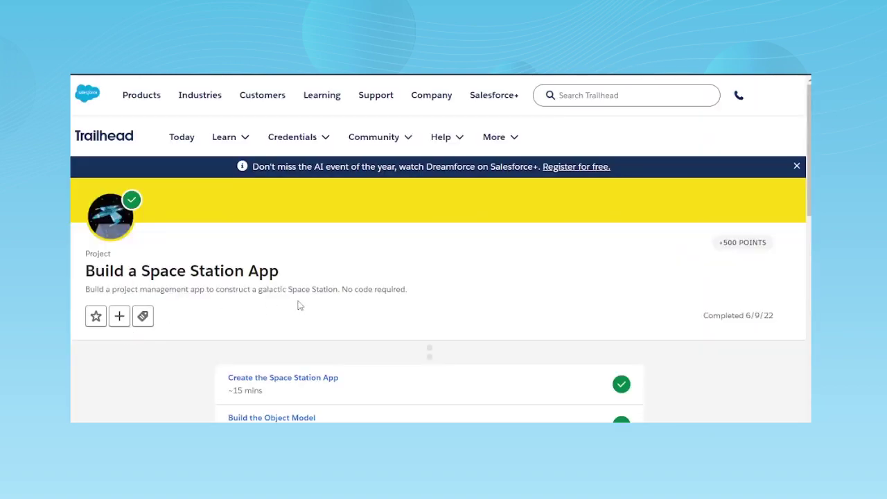
scroll(300, 306, down, 5)
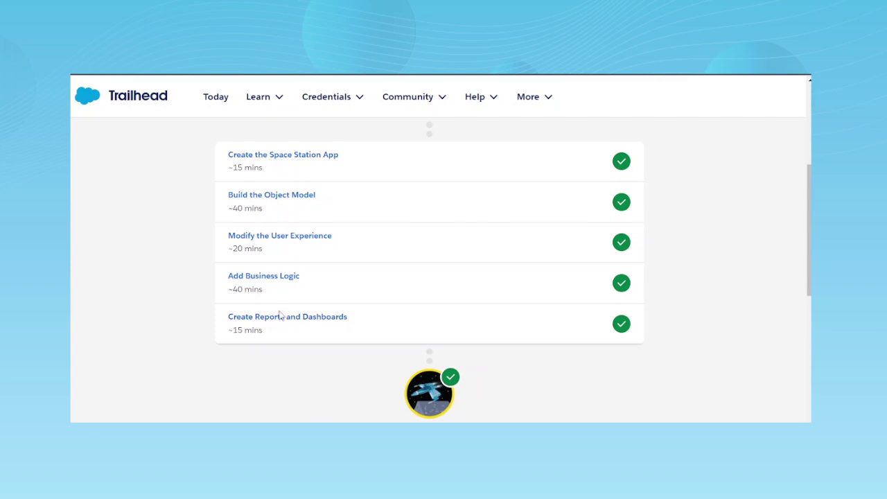
click(272, 320)
Read the Create a Report instructions on choosing the report type, adding columns, grouping and summarizing.
scroll(158, 326, down, 5)
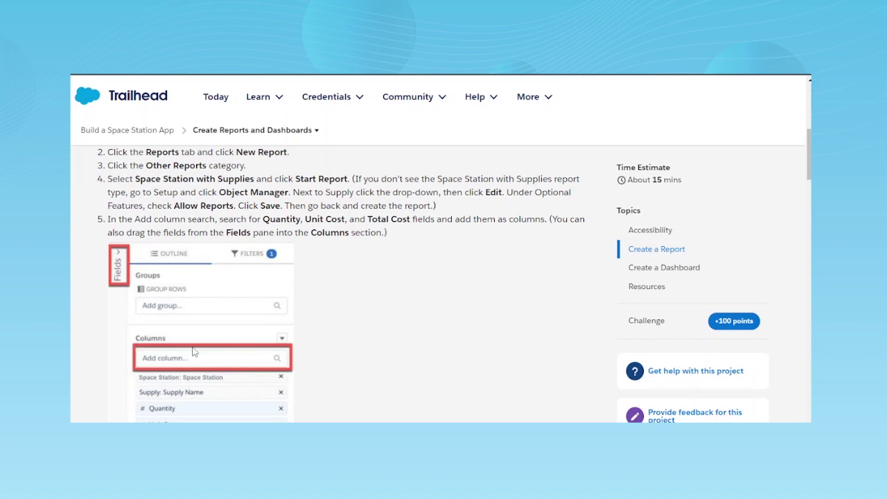
scroll(194, 352, down, 10)
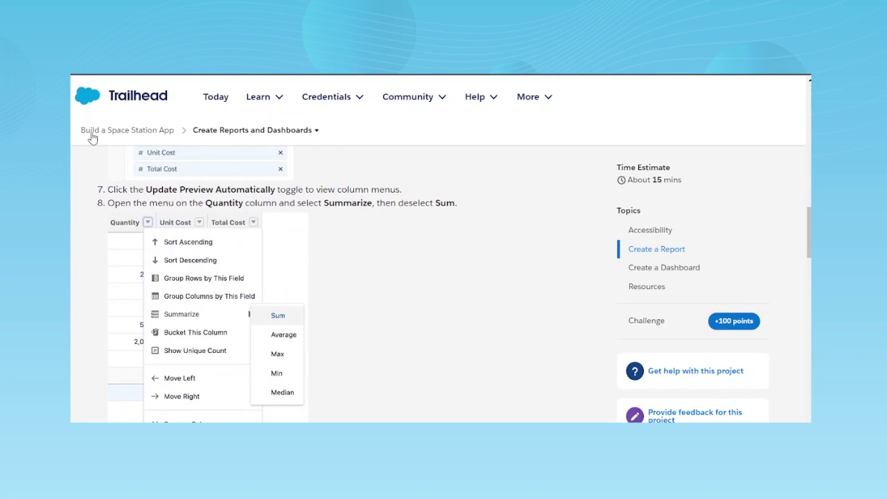
scroll(375, 317, down, 5)
scroll(220, 313, up, 10)
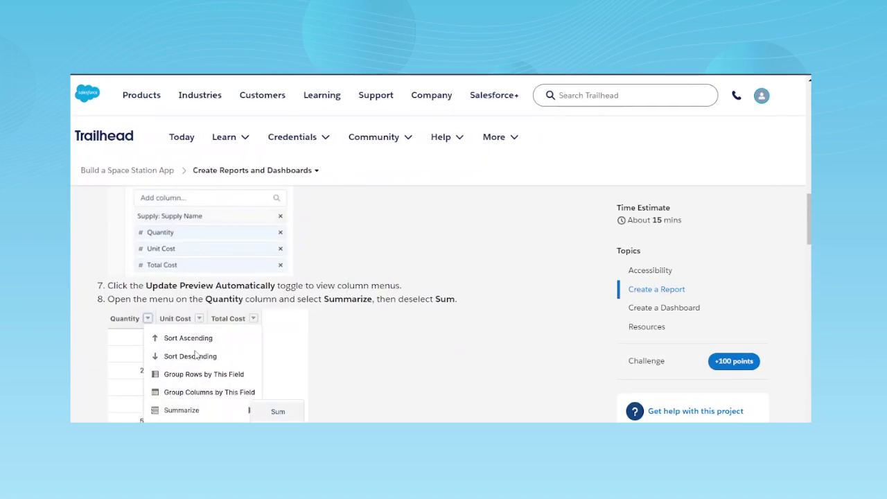
scroll(174, 377, up, 2)
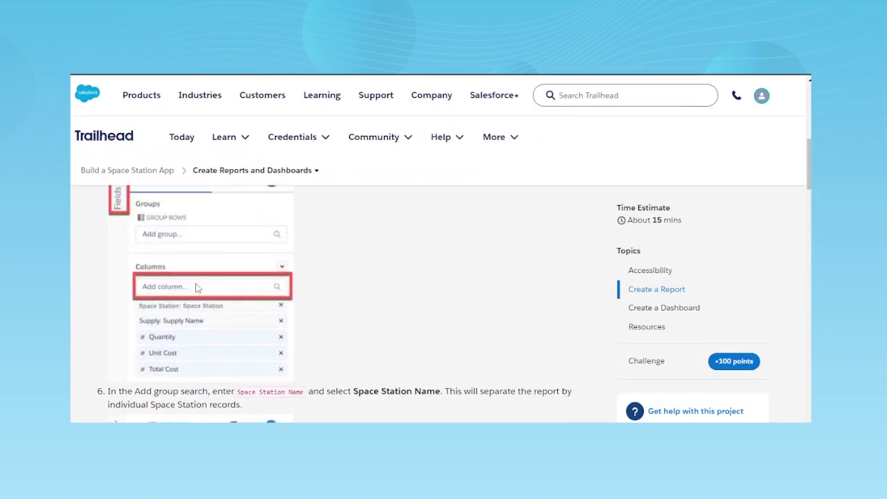
scroll(128, 337, up, 4)
scroll(128, 338, up, 3)
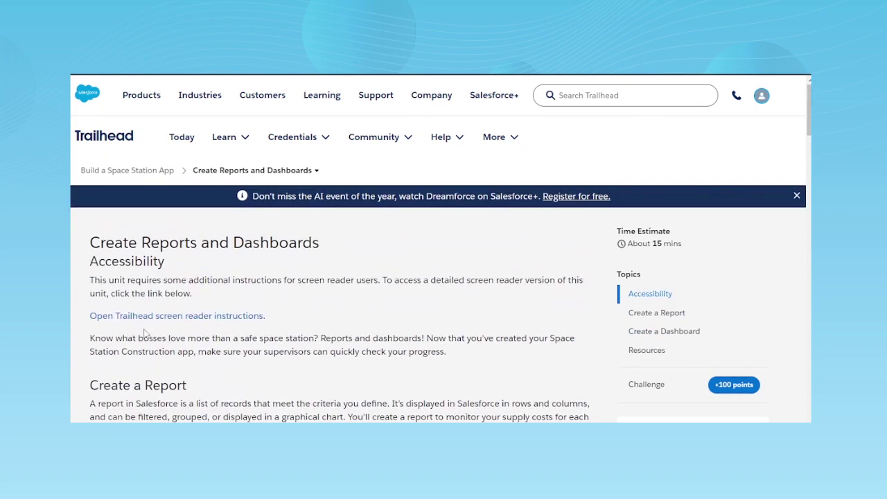
Read the Create a Dashboard instructions on building the Construction dashboard with a Supplies vertical bar chart.
scroll(146, 336, down, 8)
scroll(146, 335, down, 20)
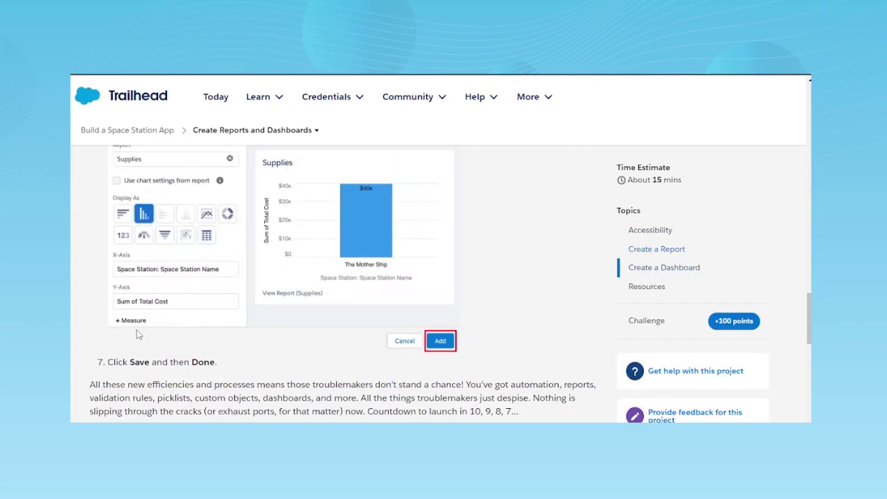
scroll(137, 335, up, 5)
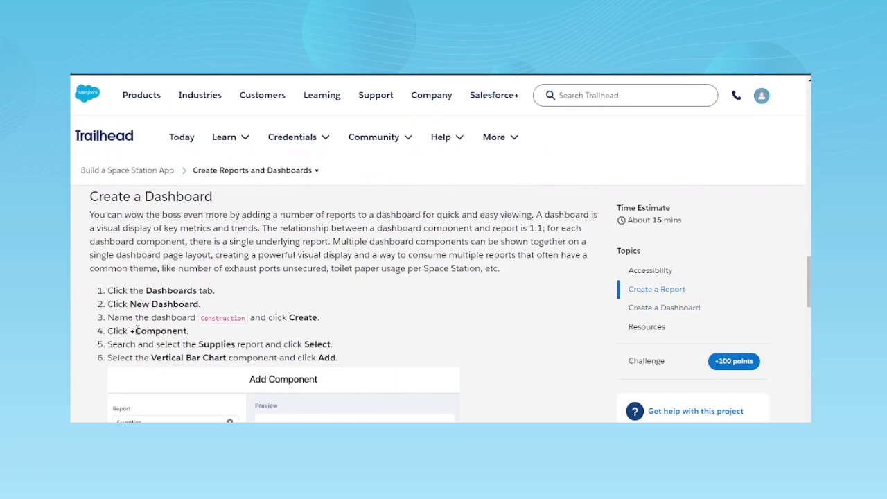
scroll(138, 331, down, 5)
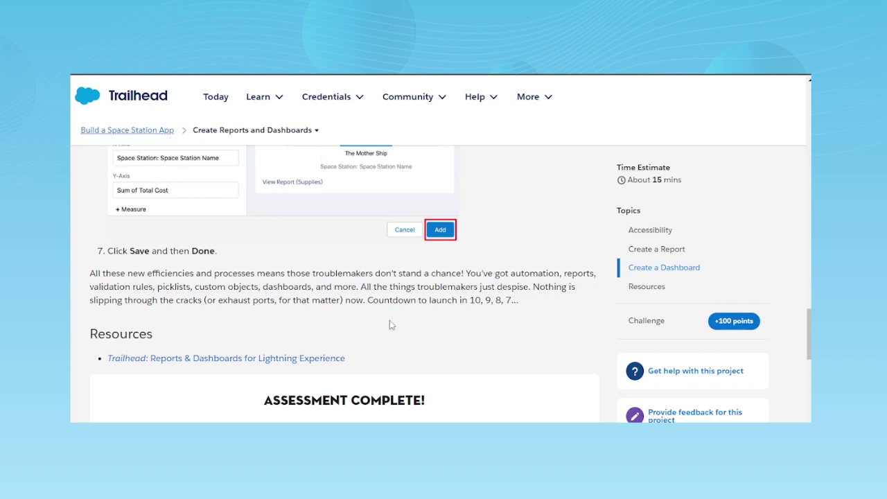
Return to the Build a Space Station App project overview and review its list of units and completion badge.
key(alt+Left)
scroll(390, 320, down, 5)
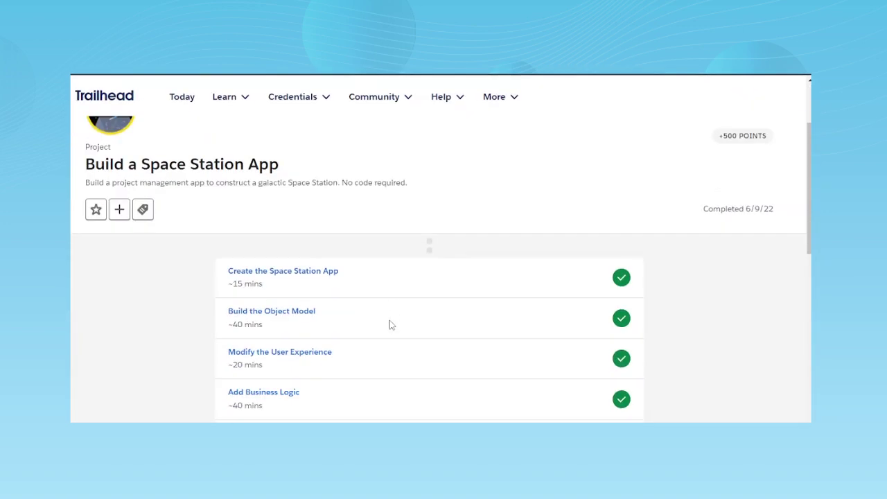
scroll(389, 318, down, 1)
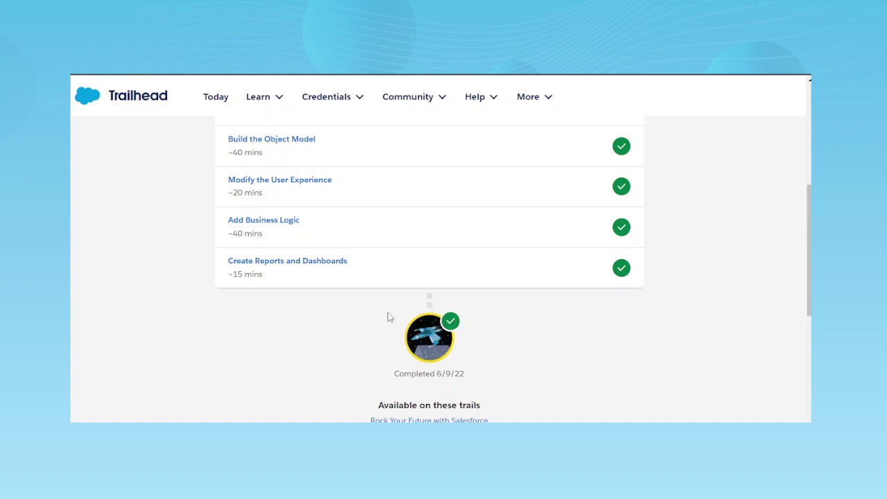
scroll(388, 317, up, 4)
scroll(388, 317, down, 3)
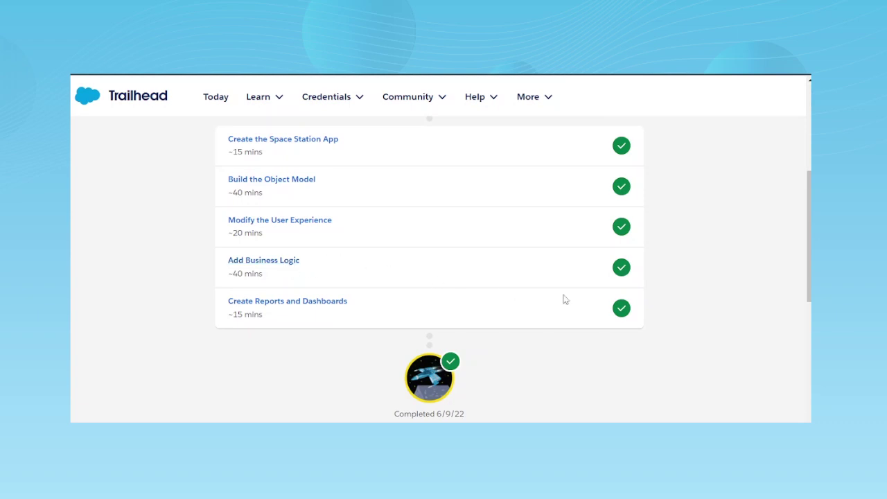
scroll(564, 299, up, 4)
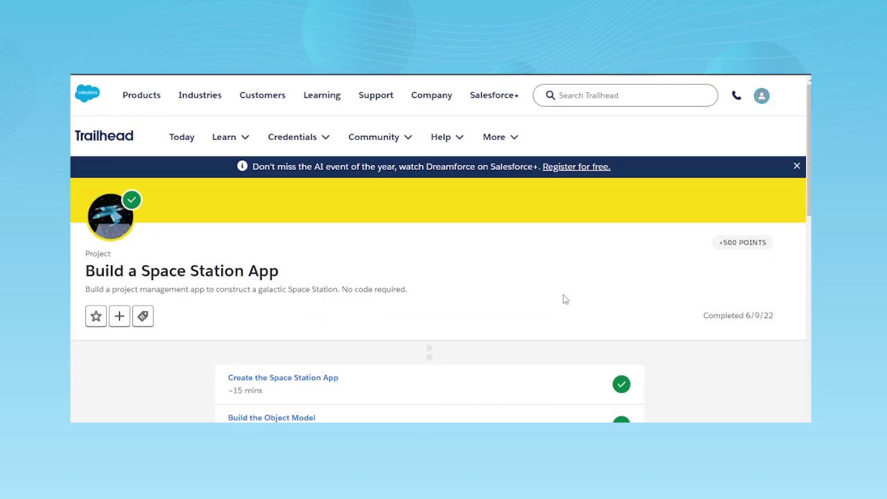